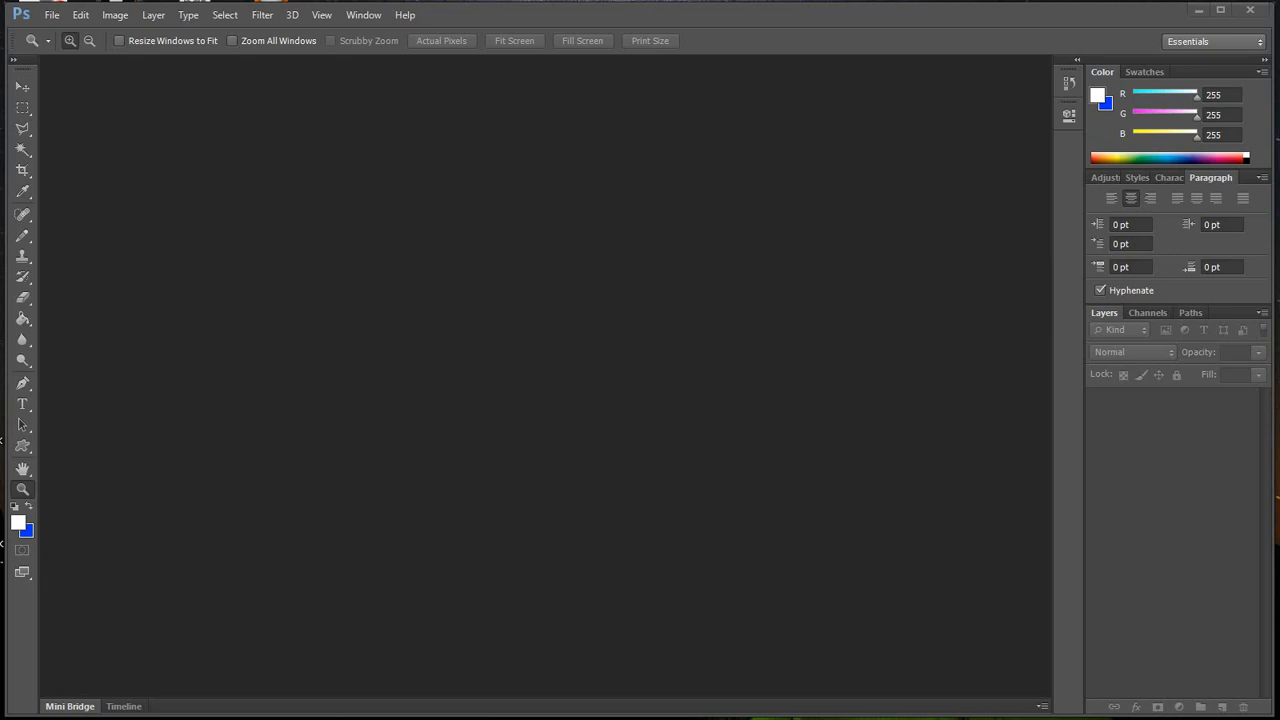
Step: Copy the swiper.jpg picture from the Photos viewer and return to Photoshop
key(alt+Tab)
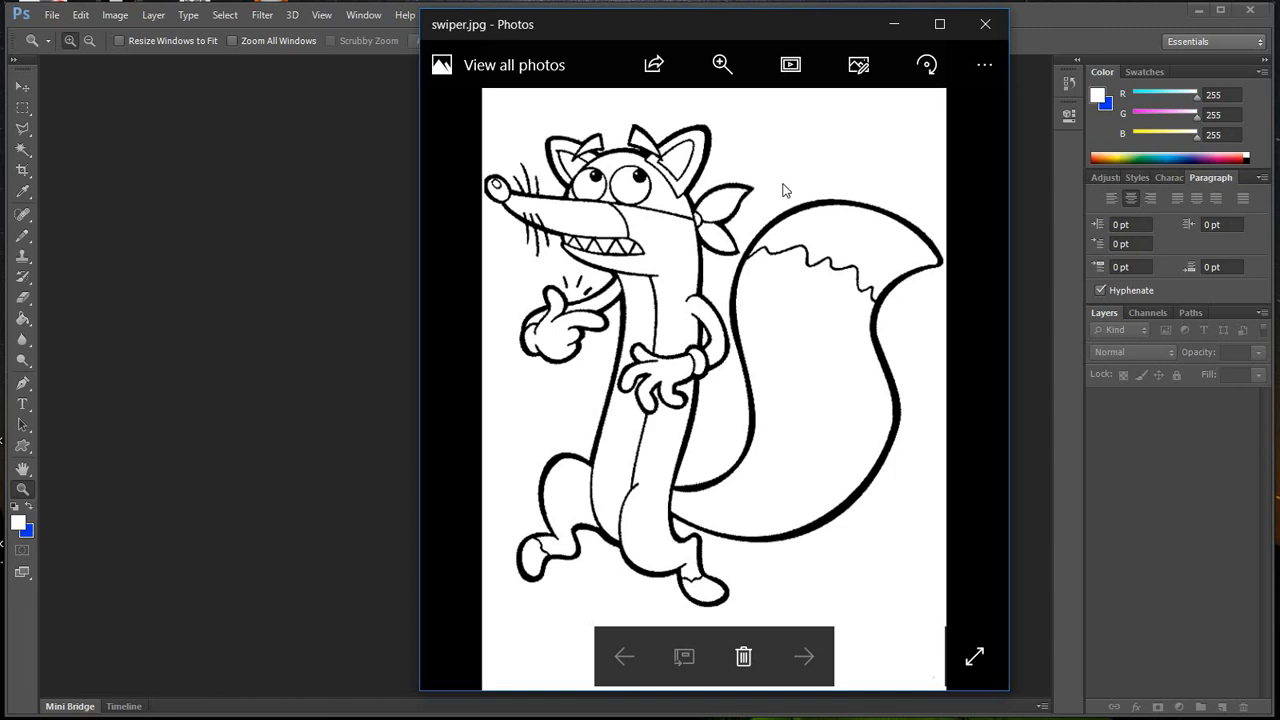
right_click(772, 232)
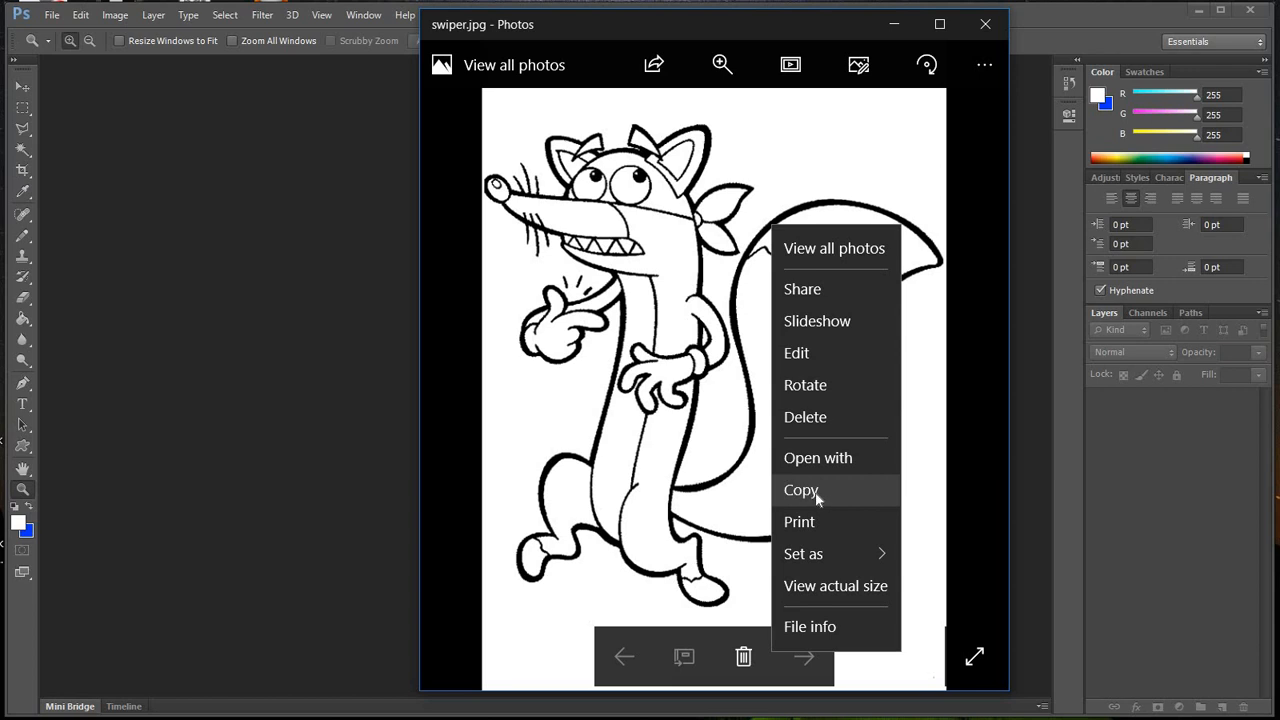
click(817, 496)
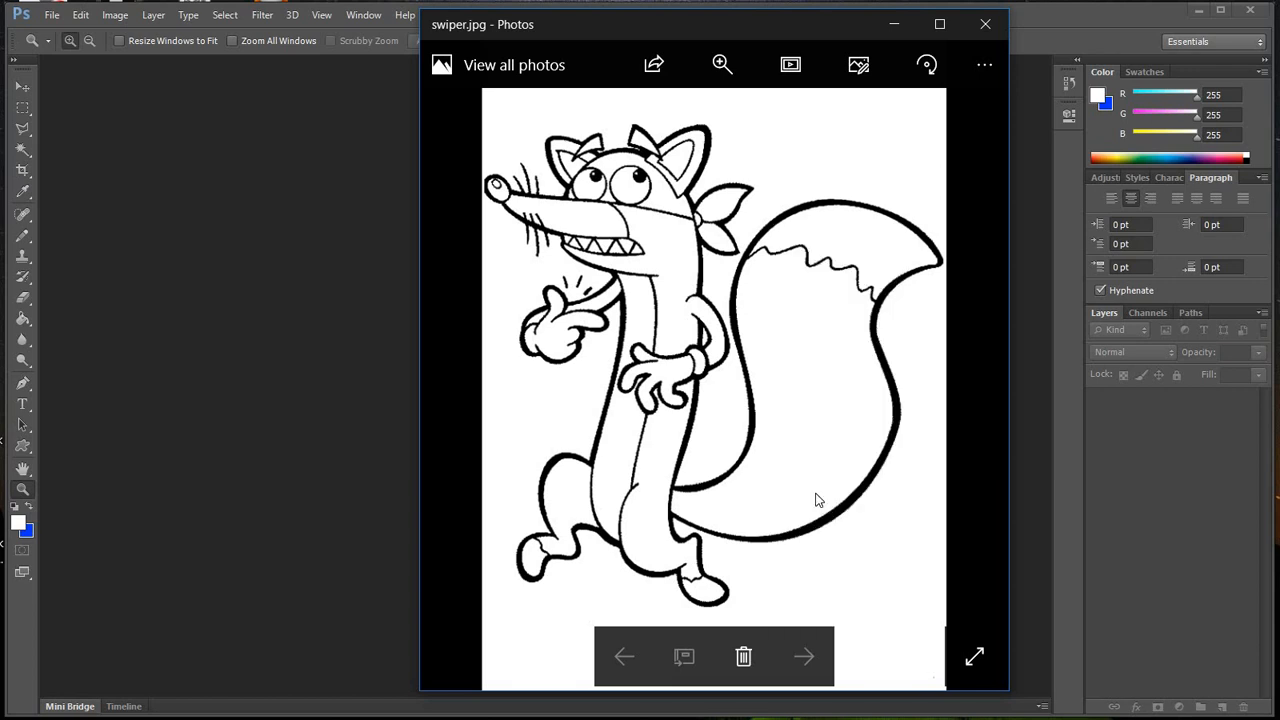
click(327, 245)
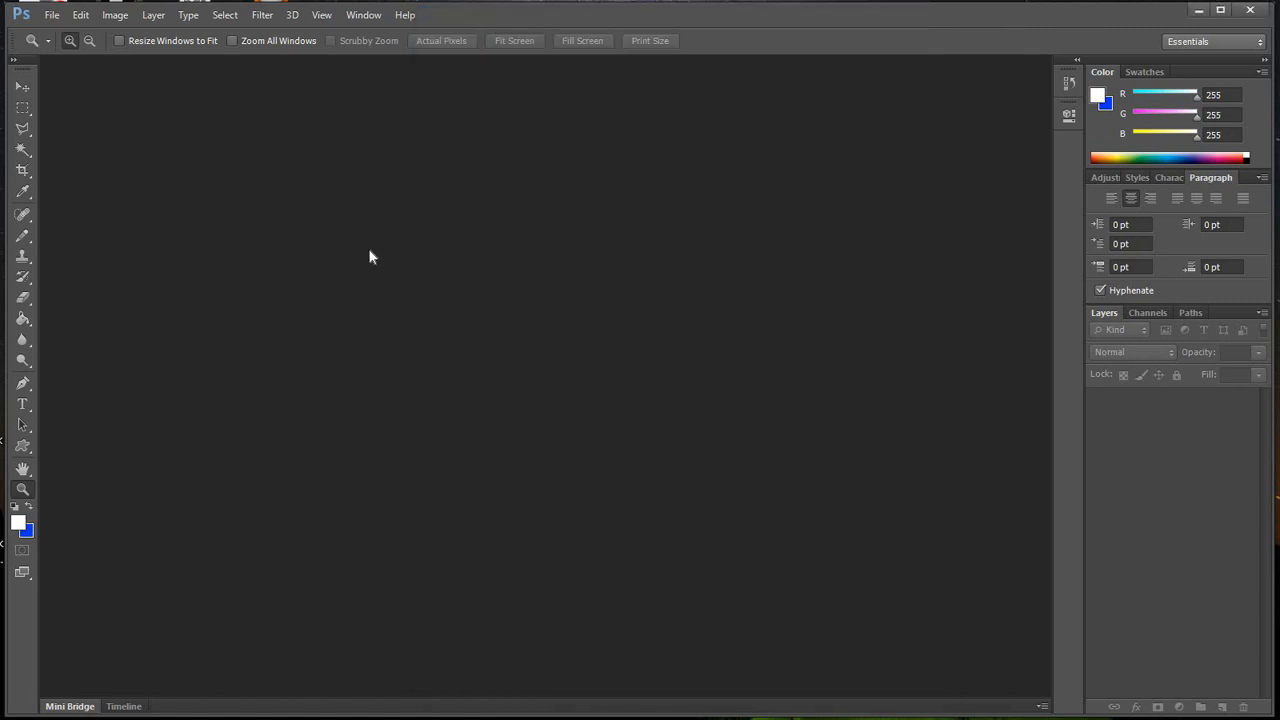
Step: Create a new document from the Clipboard size of 607 x 850 pixels with RGB Color mode
click(52, 16)
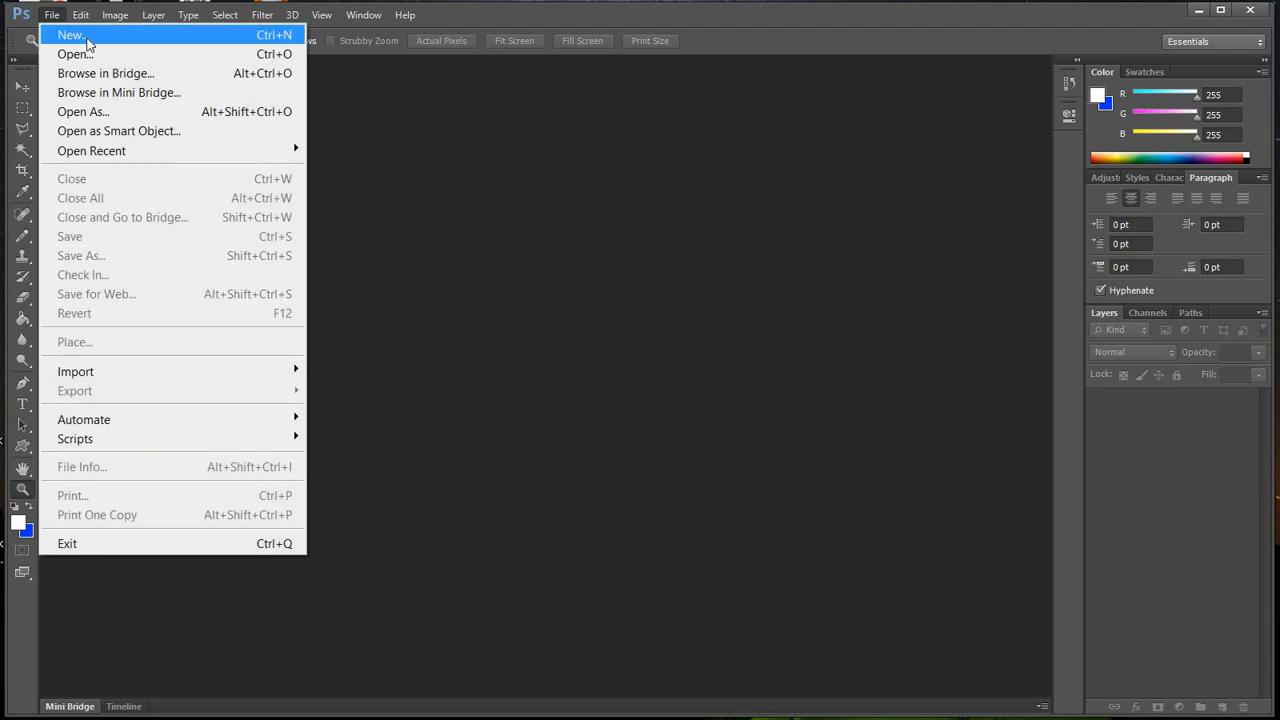
click(87, 44)
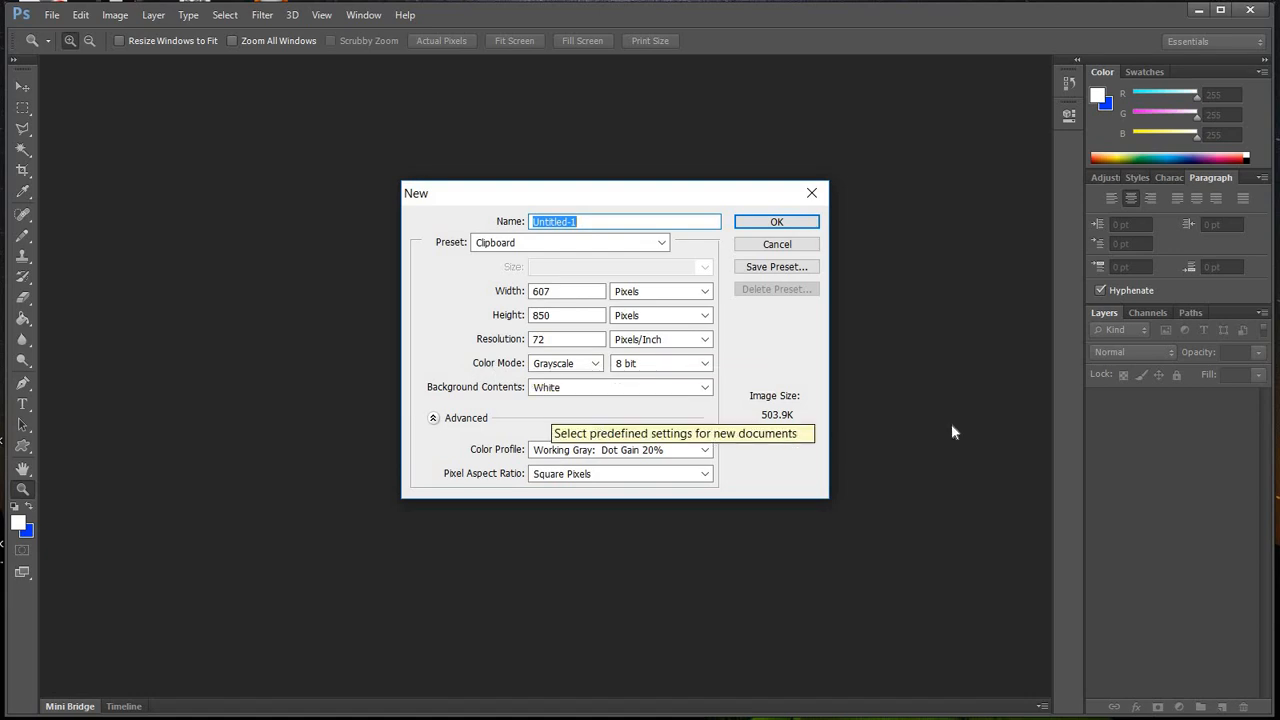
click(596, 365)
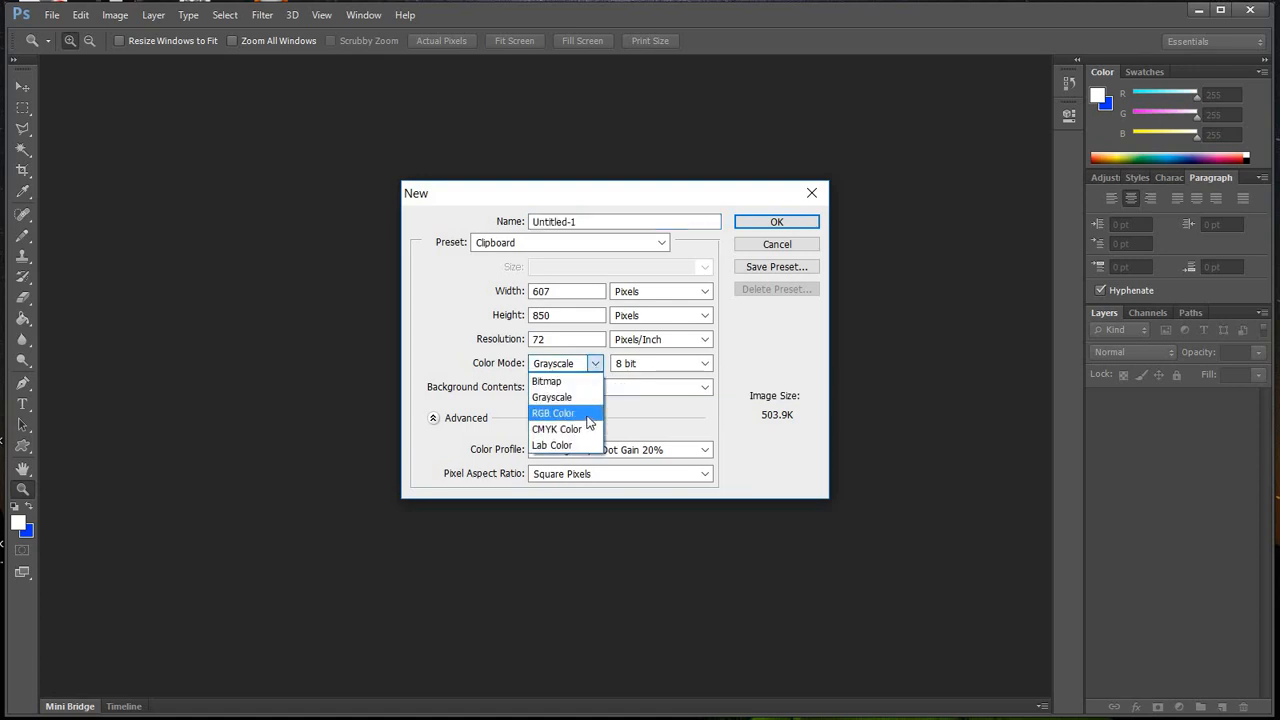
click(590, 413)
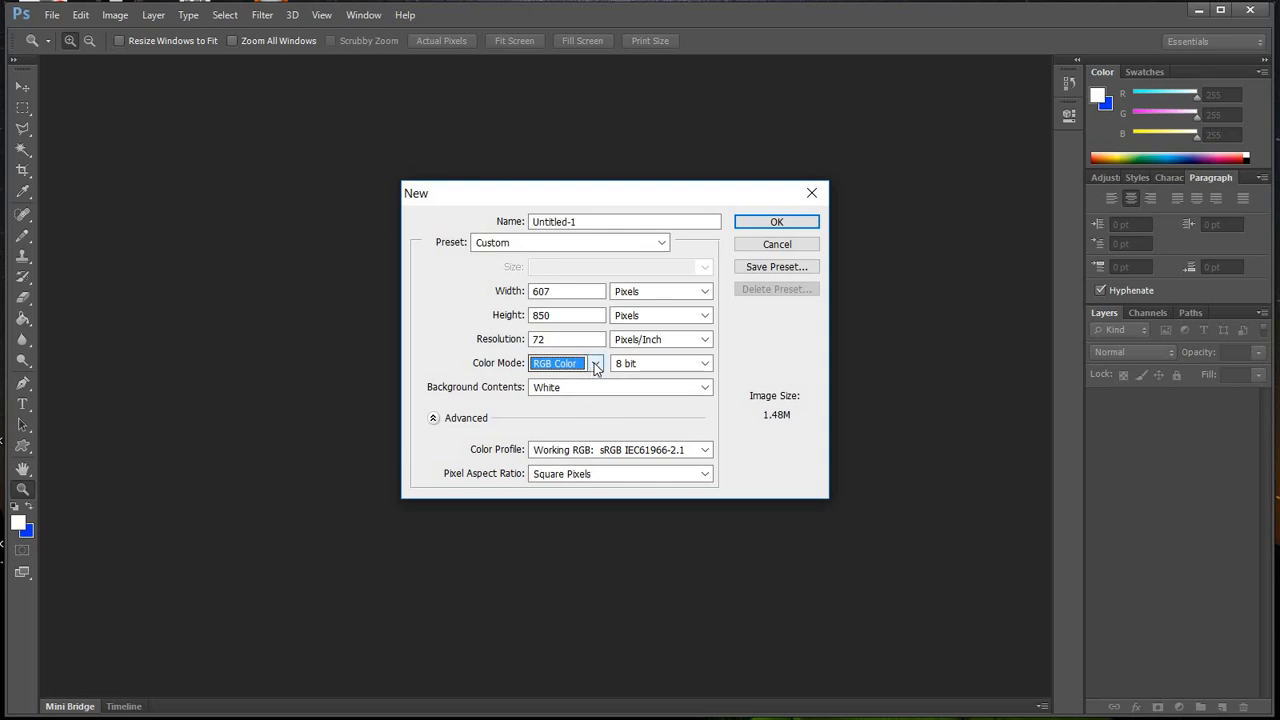
click(797, 231)
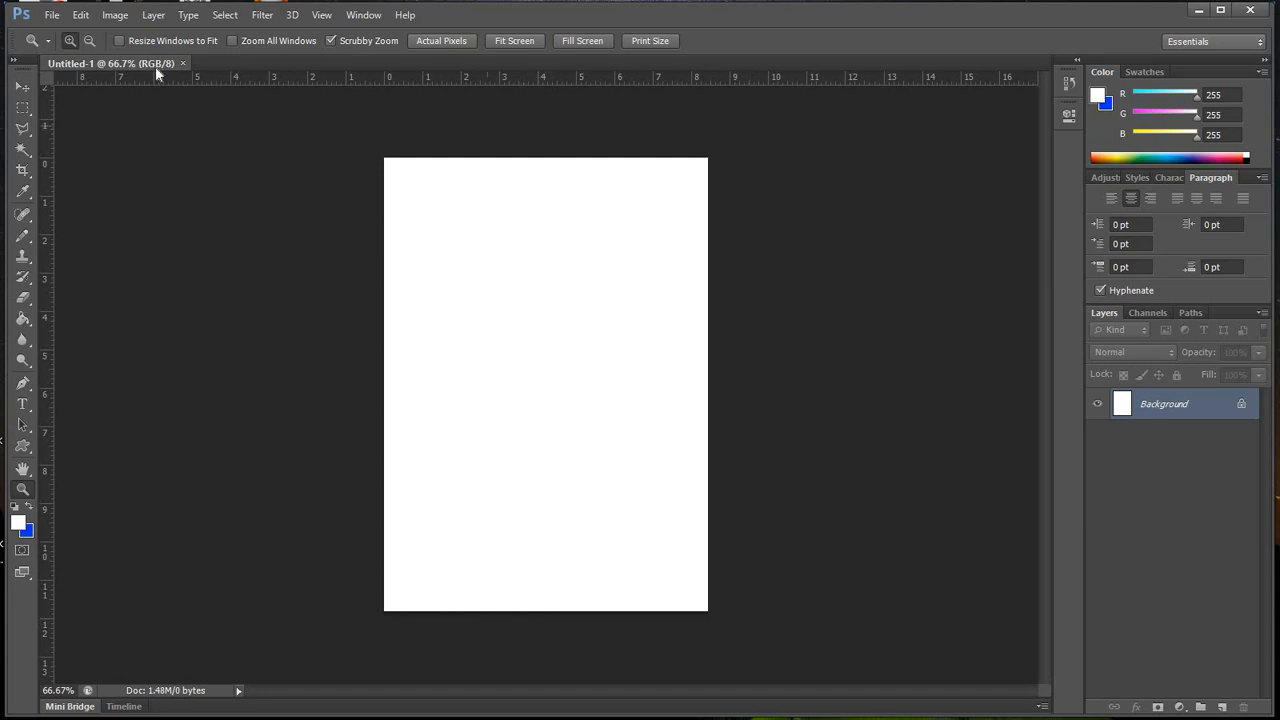
Step: Paste the copied fox drawing into the document and rename its layer SWIPER
click(85, 18)
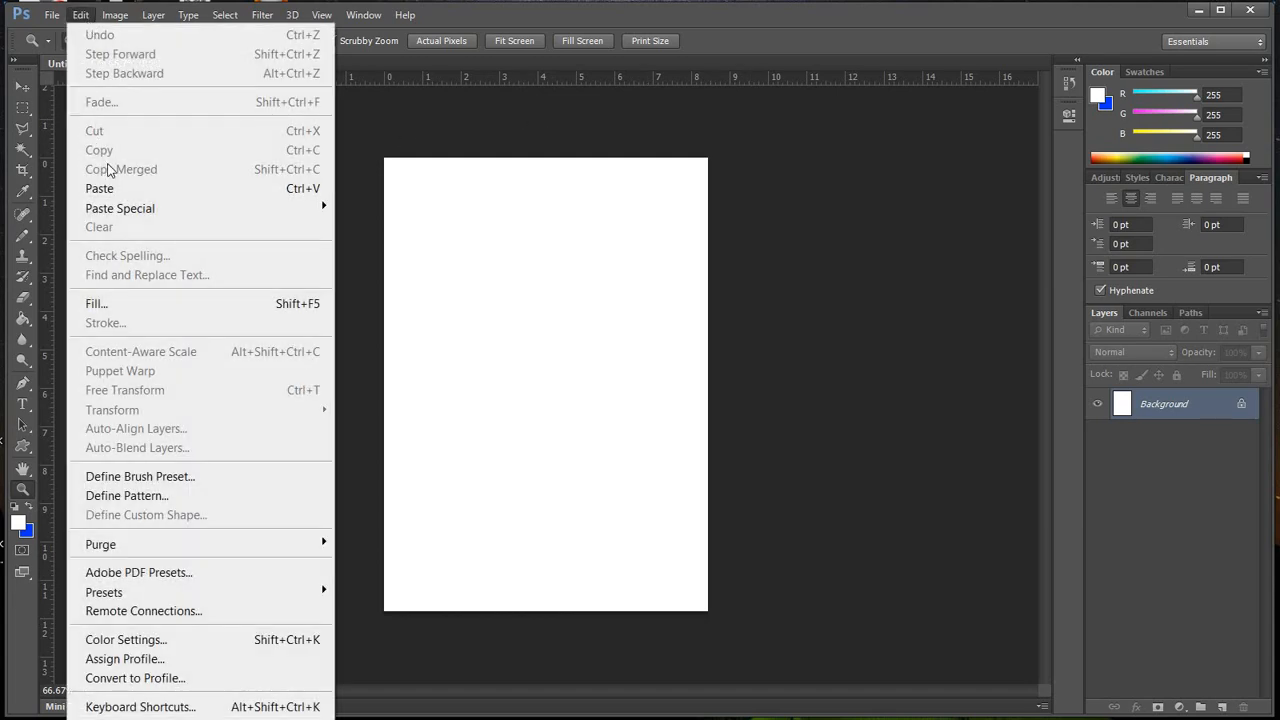
click(172, 191)
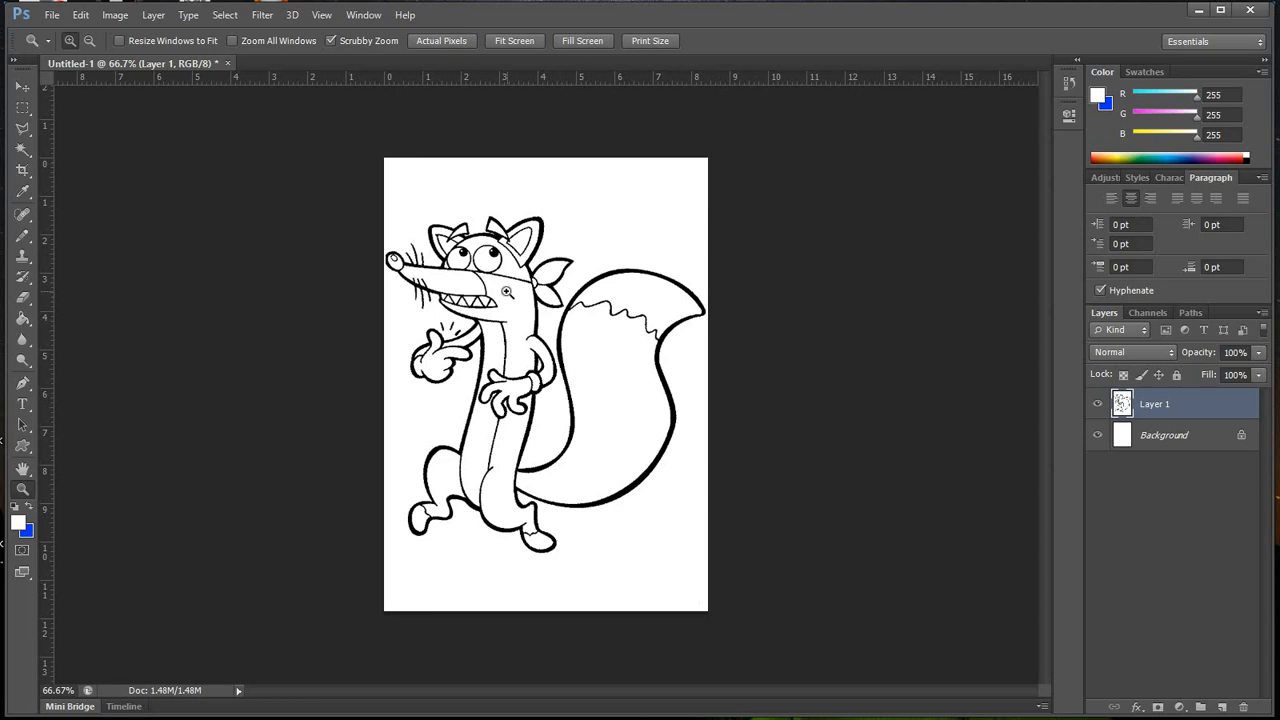
click(22, 107)
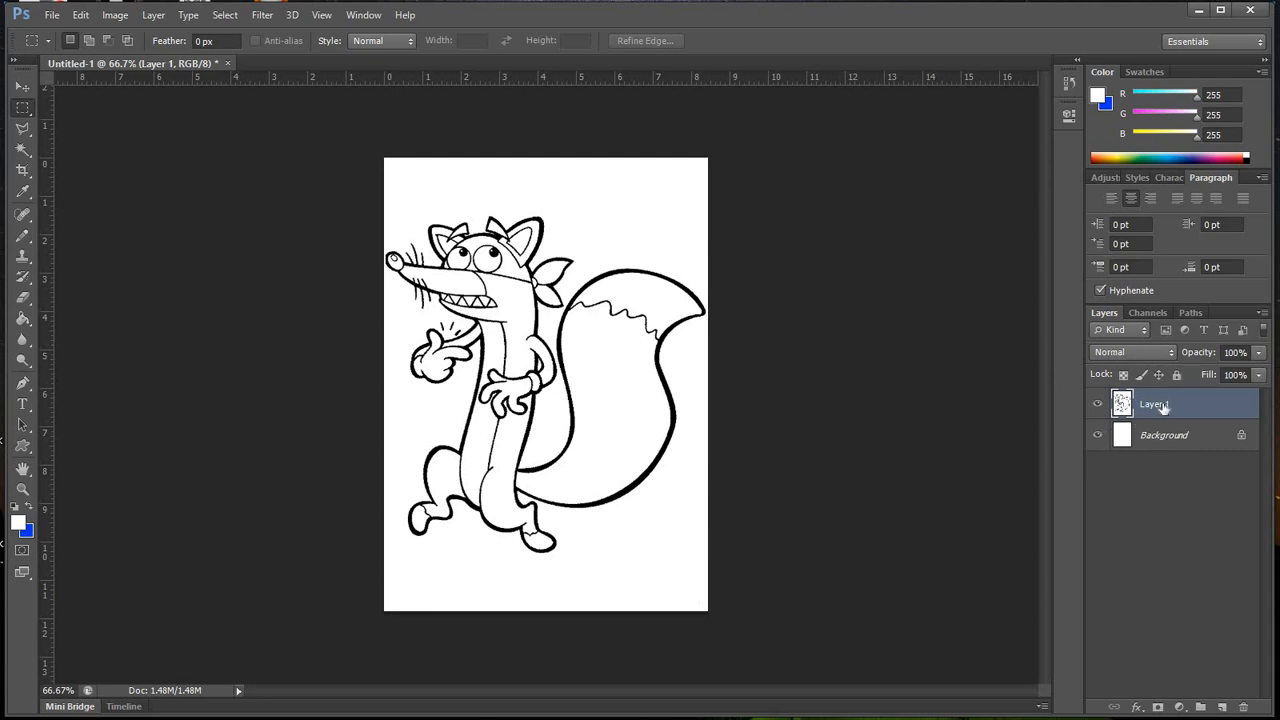
click(1098, 405)
click(1098, 405)
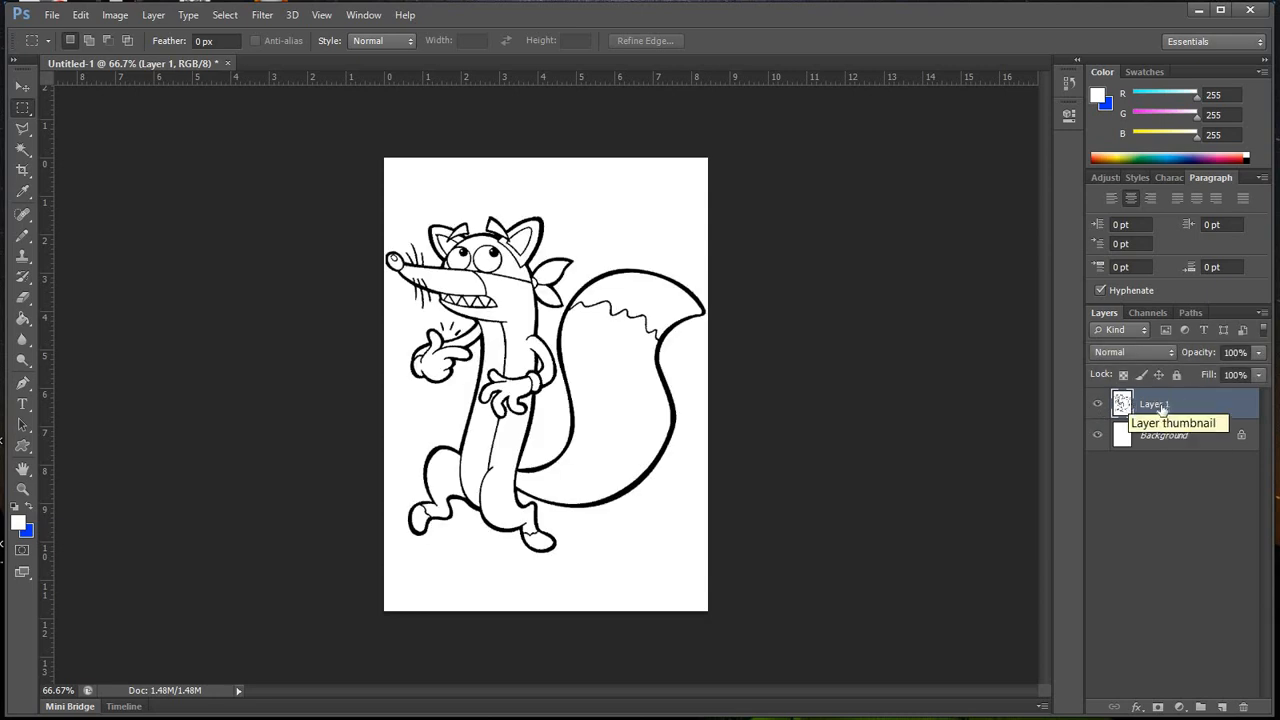
double_click(1155, 404)
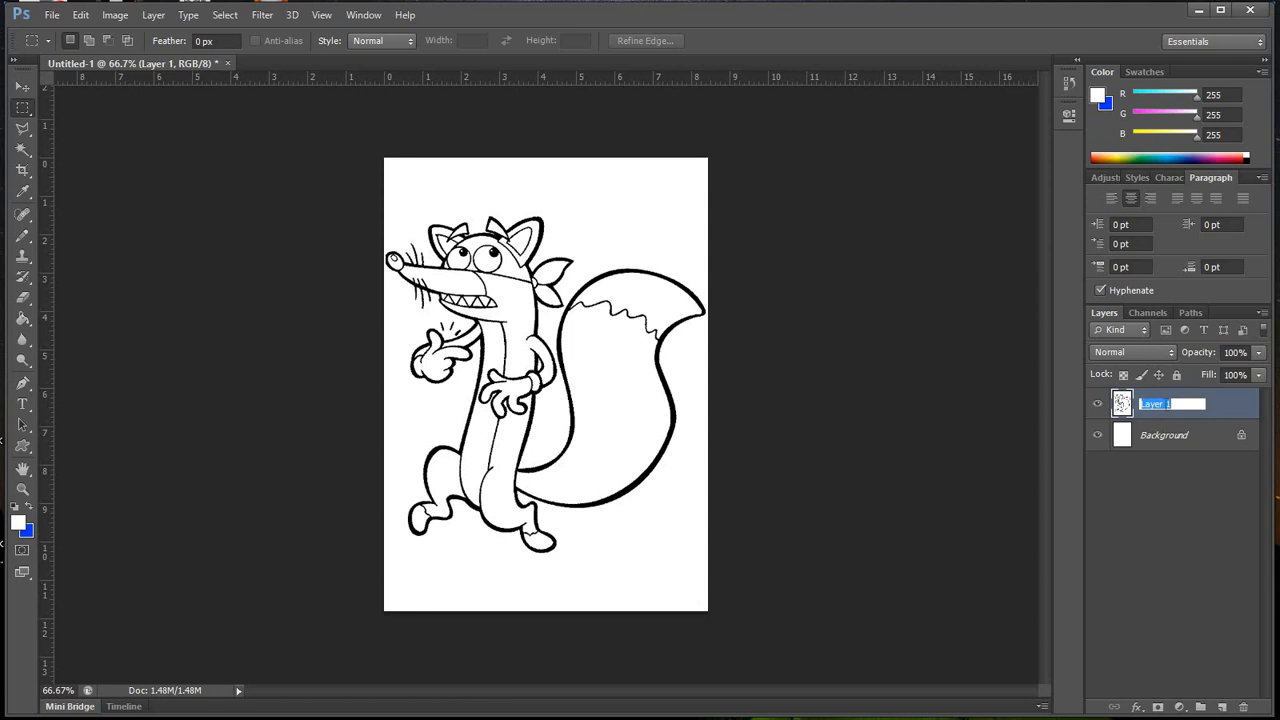
text(SWIPER)
click(1182, 507)
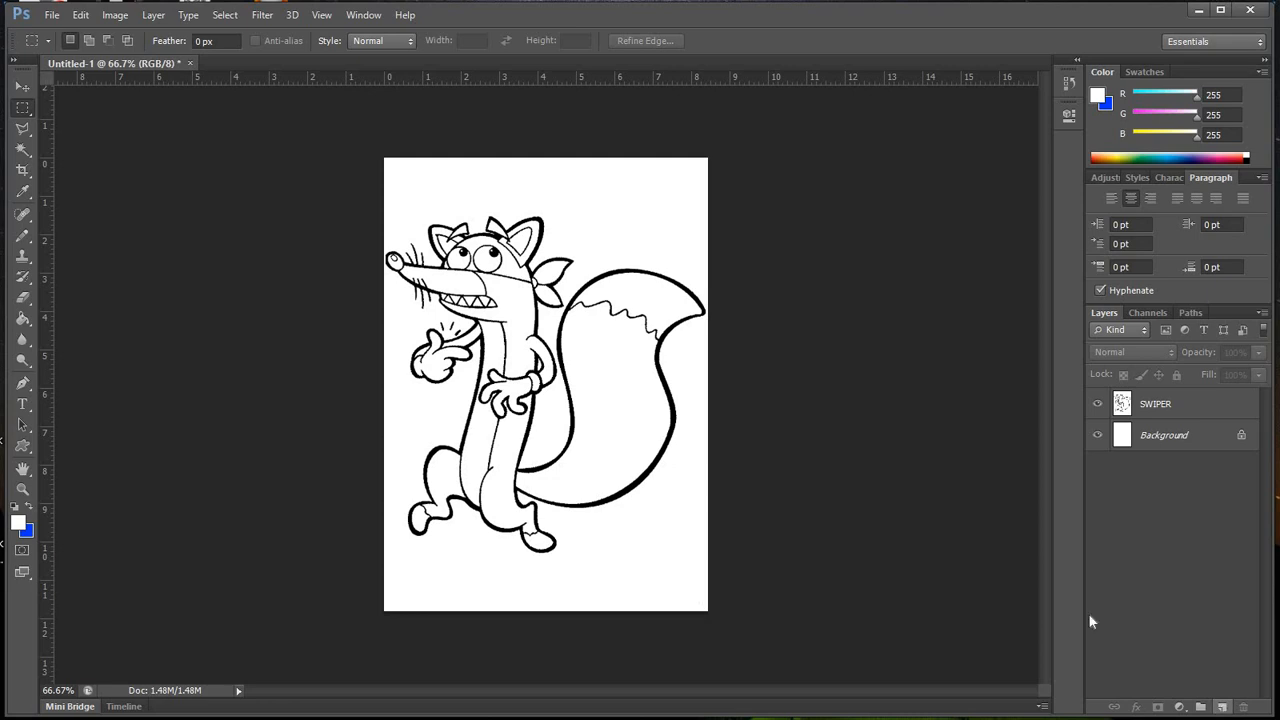
key(alt+Tab)
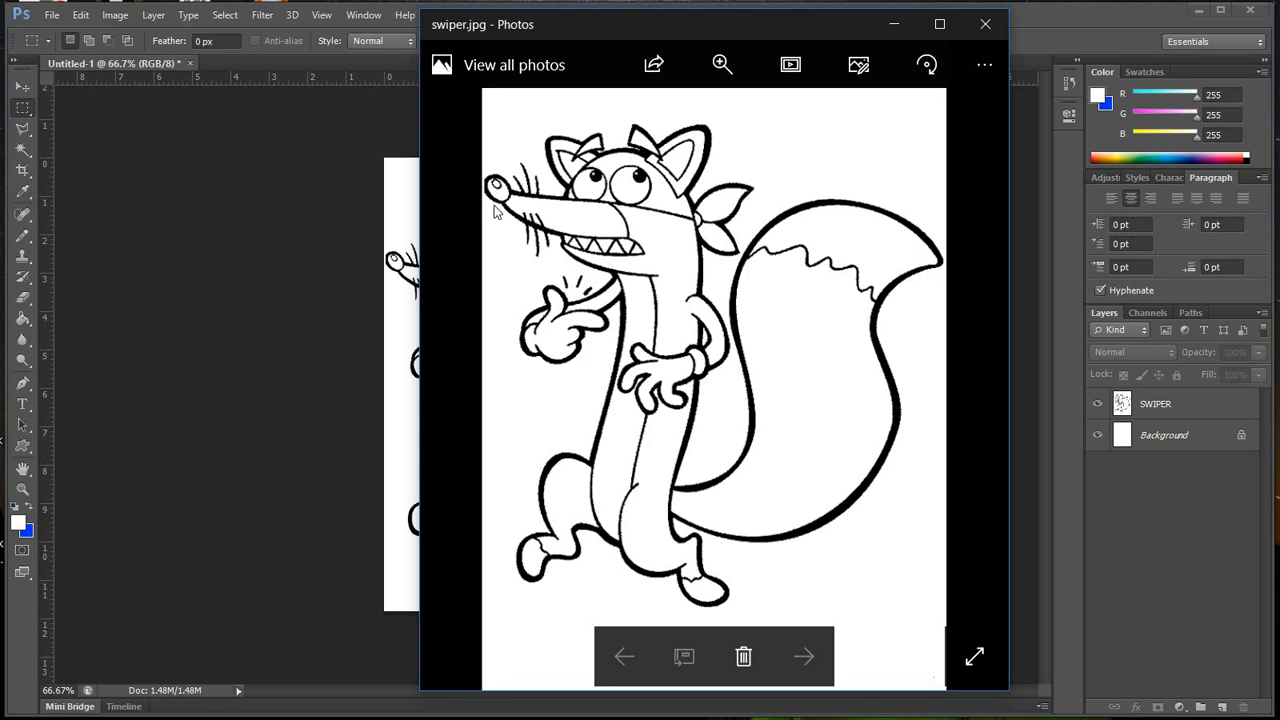
click(257, 210)
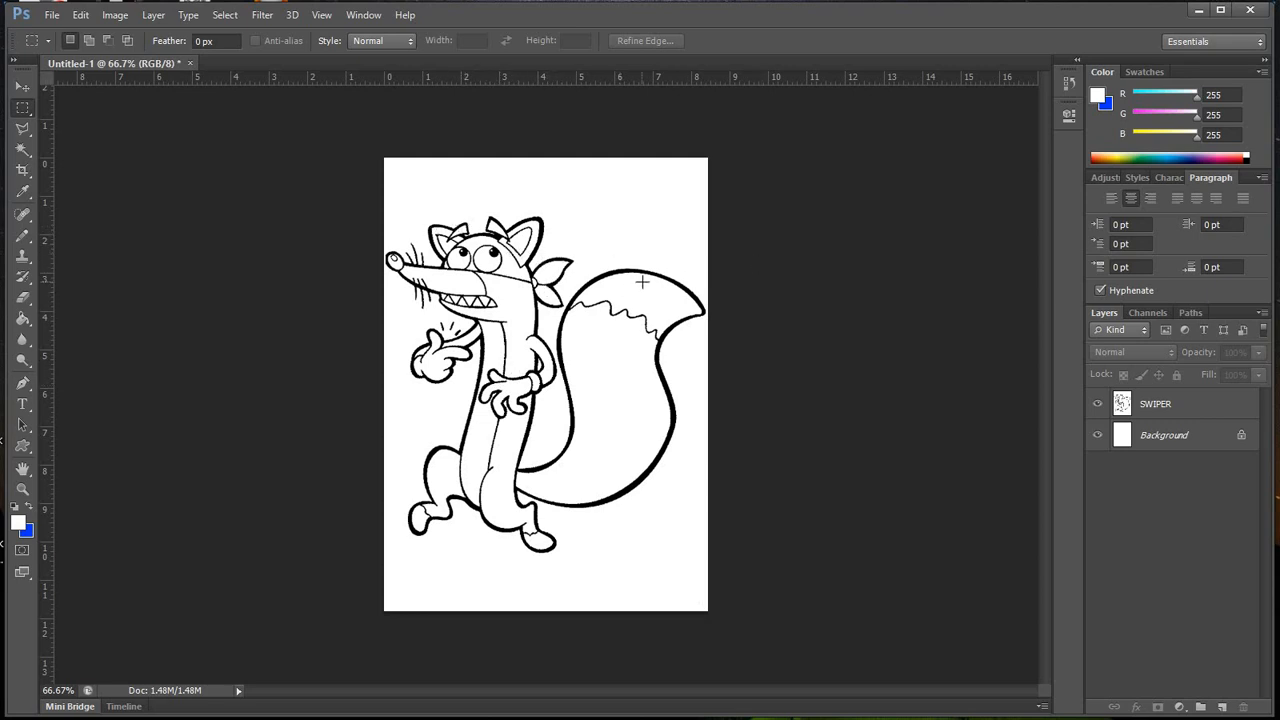
Step: Add three empty layers above the SWIPER layer
click(1221, 708)
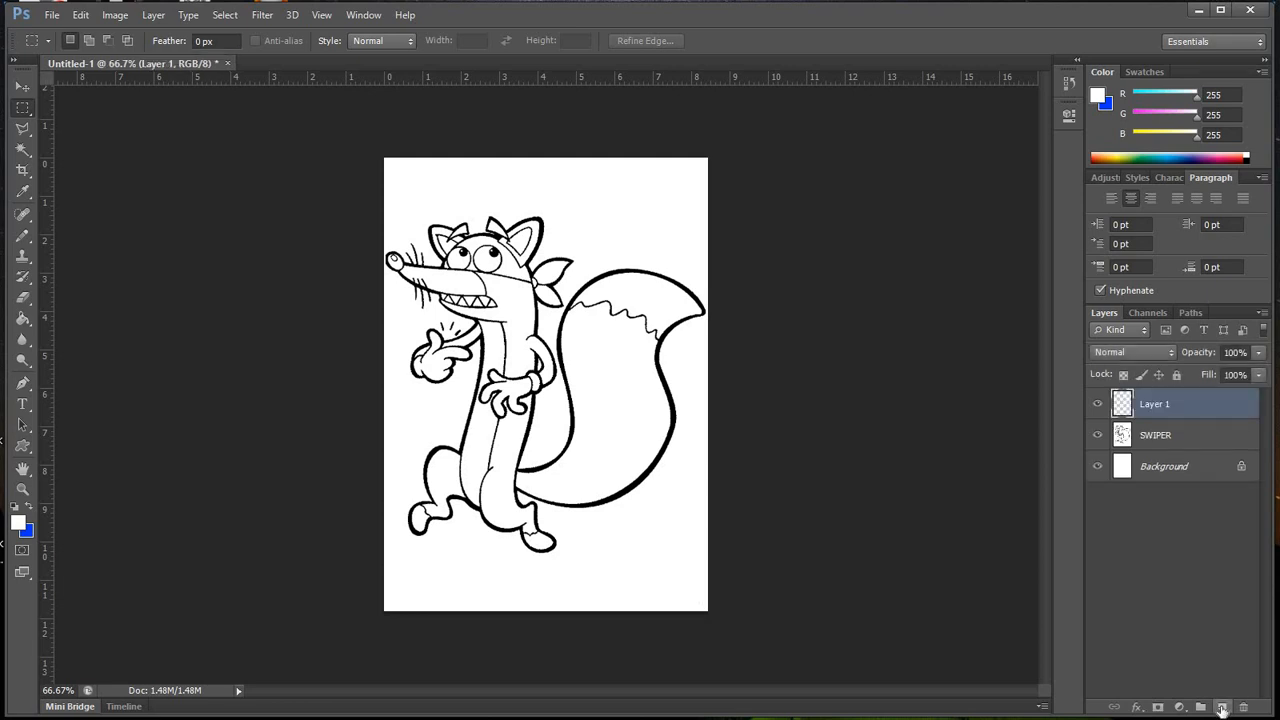
click(1221, 708)
click(1221, 708)
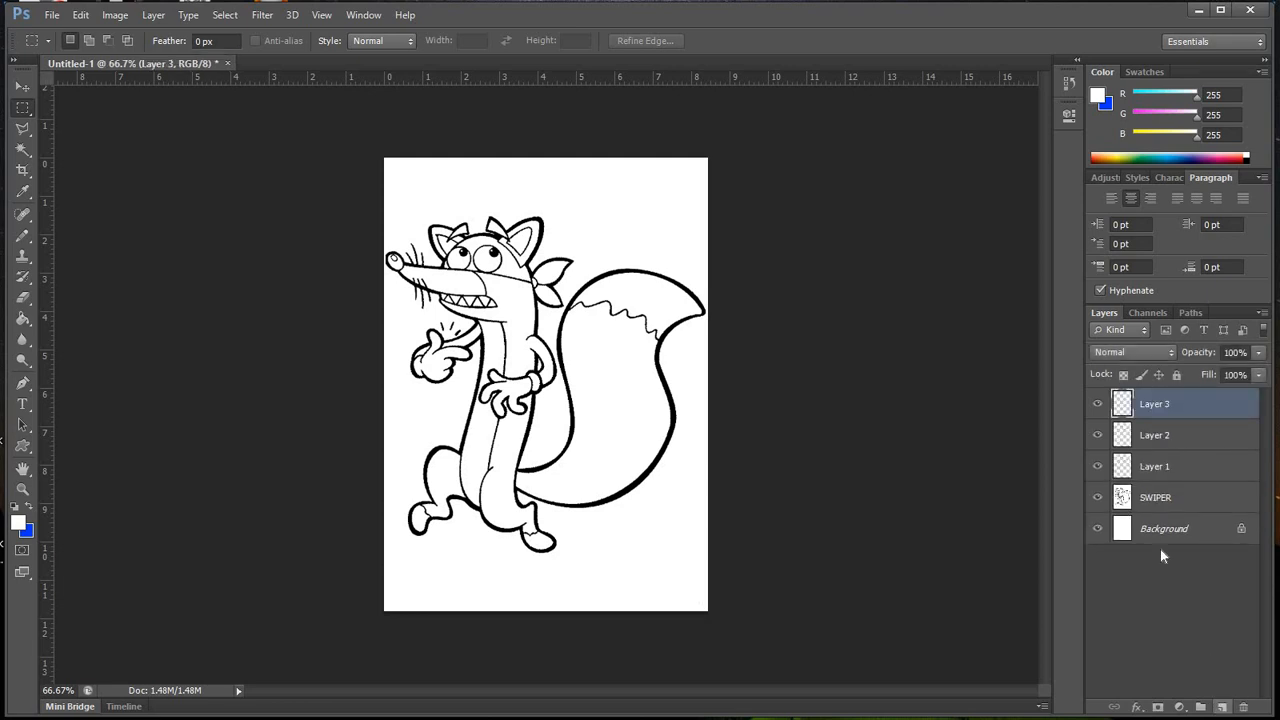
Step: Rename the three empty layers ORANGE, YELLOW and BLUE, from the lowest to the highest
double_click(1155, 466)
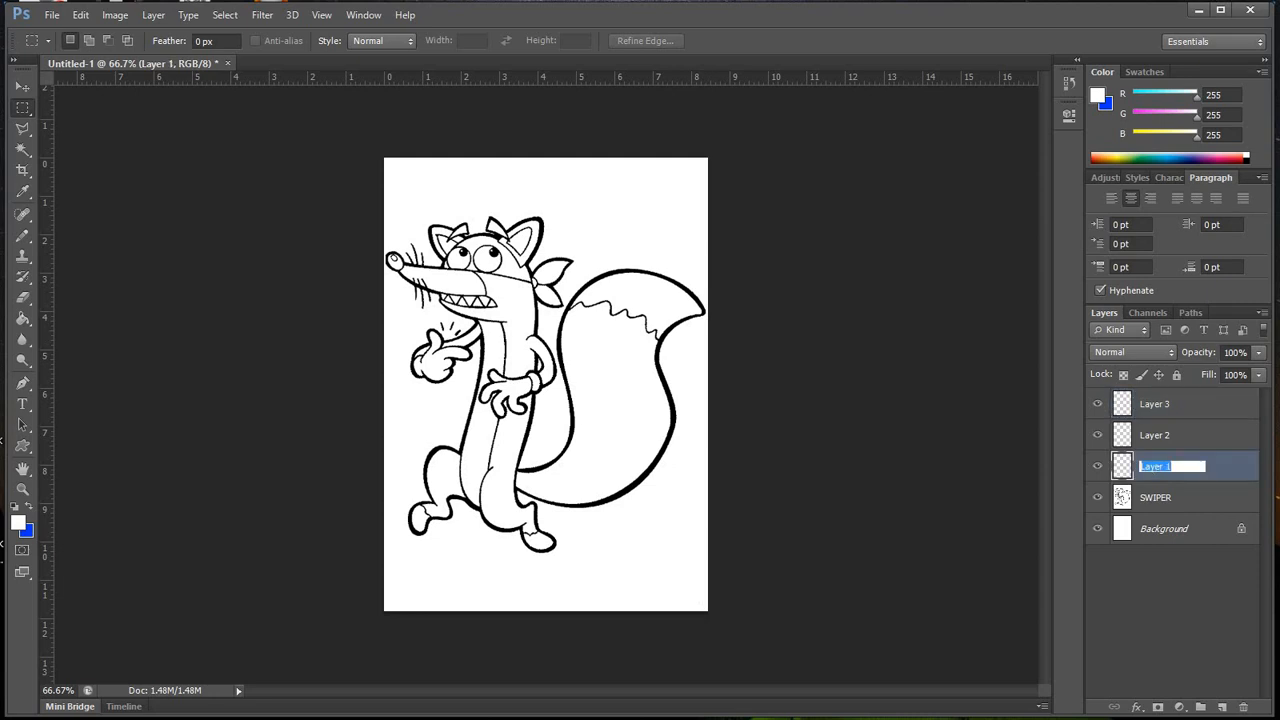
text(ORANGE)
double_click(1155, 435)
text(Y)
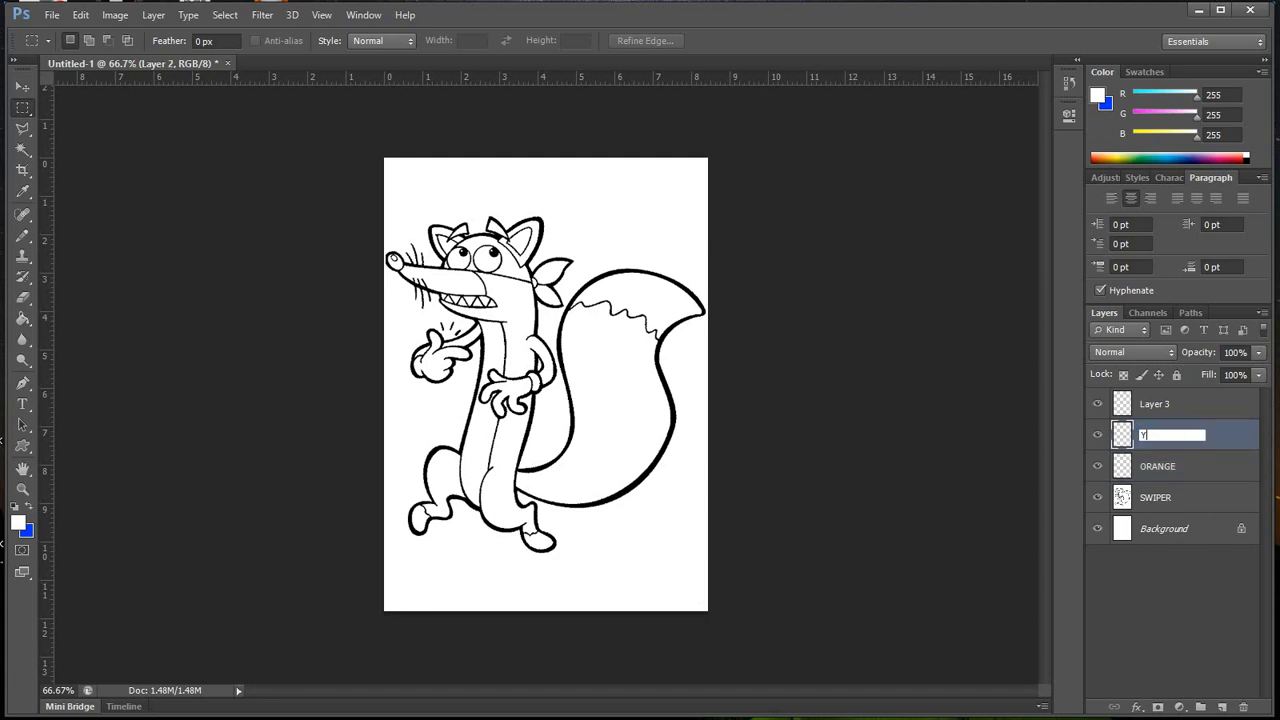
text(ELLOW)
double_click(1163, 411)
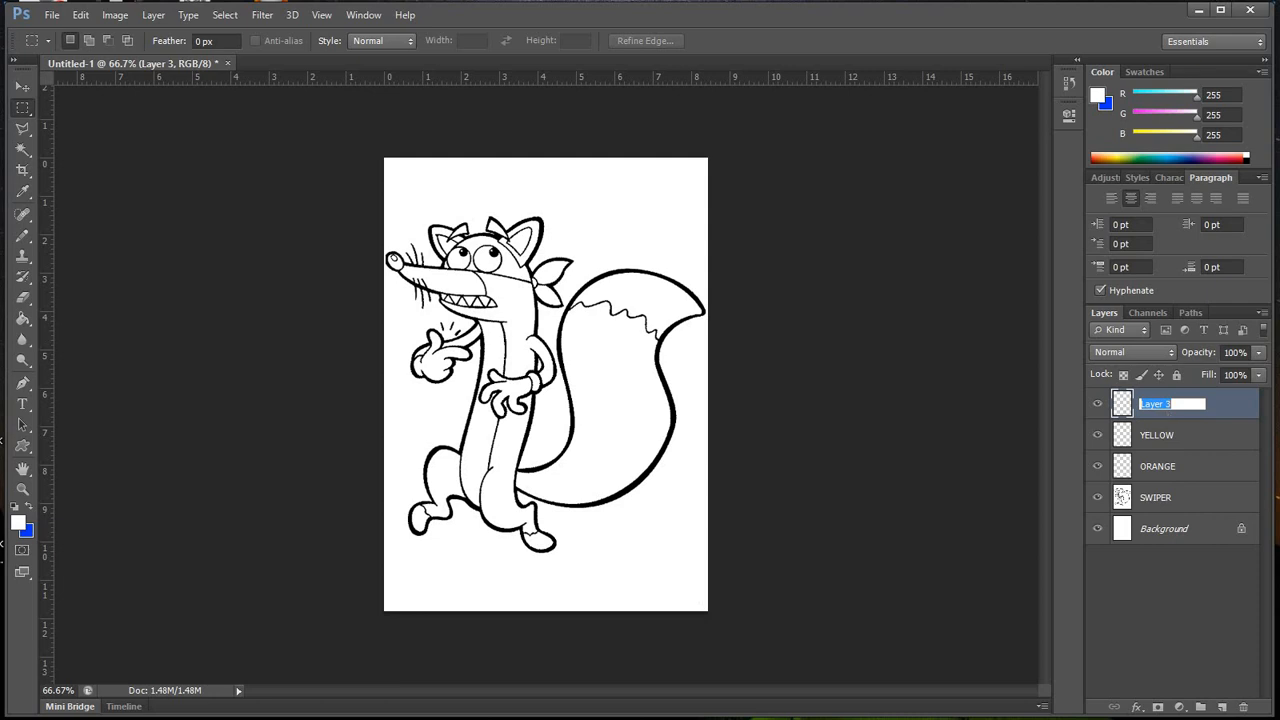
text(BLUE)
key(Return)
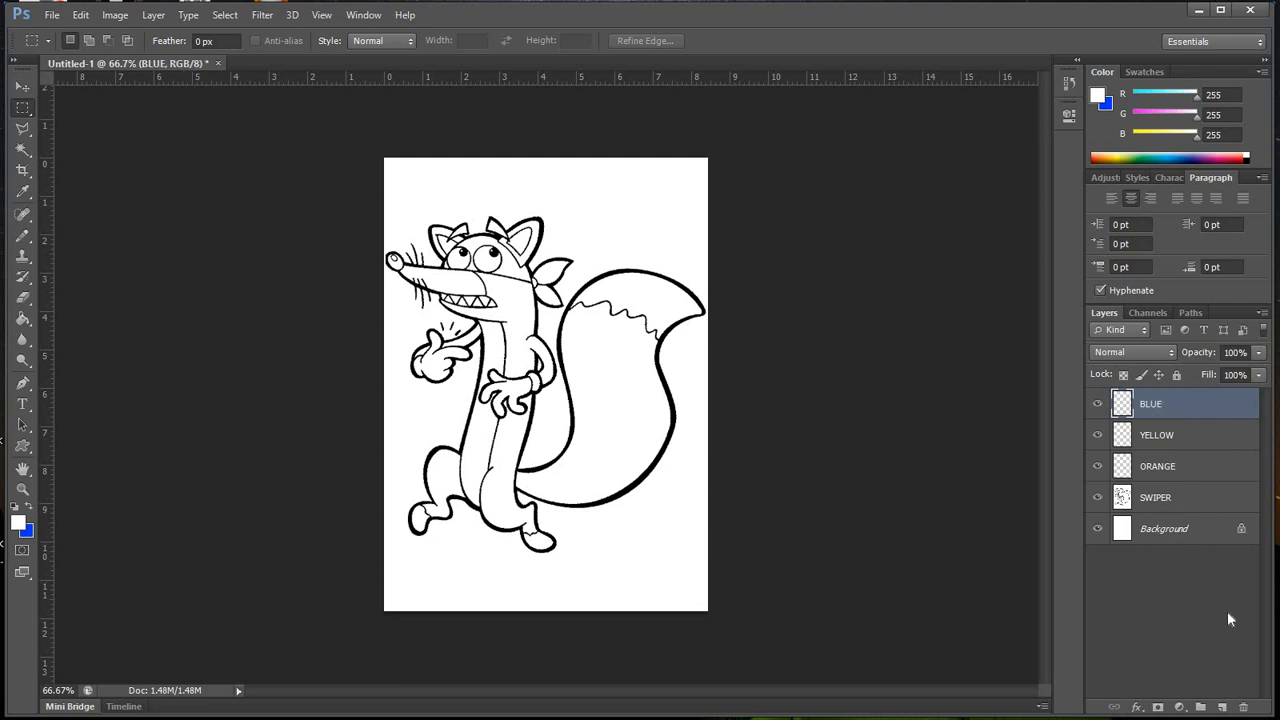
Step: Add two more layers on top of the stack, naming them PINK and BLACK in that order
click(1226, 706)
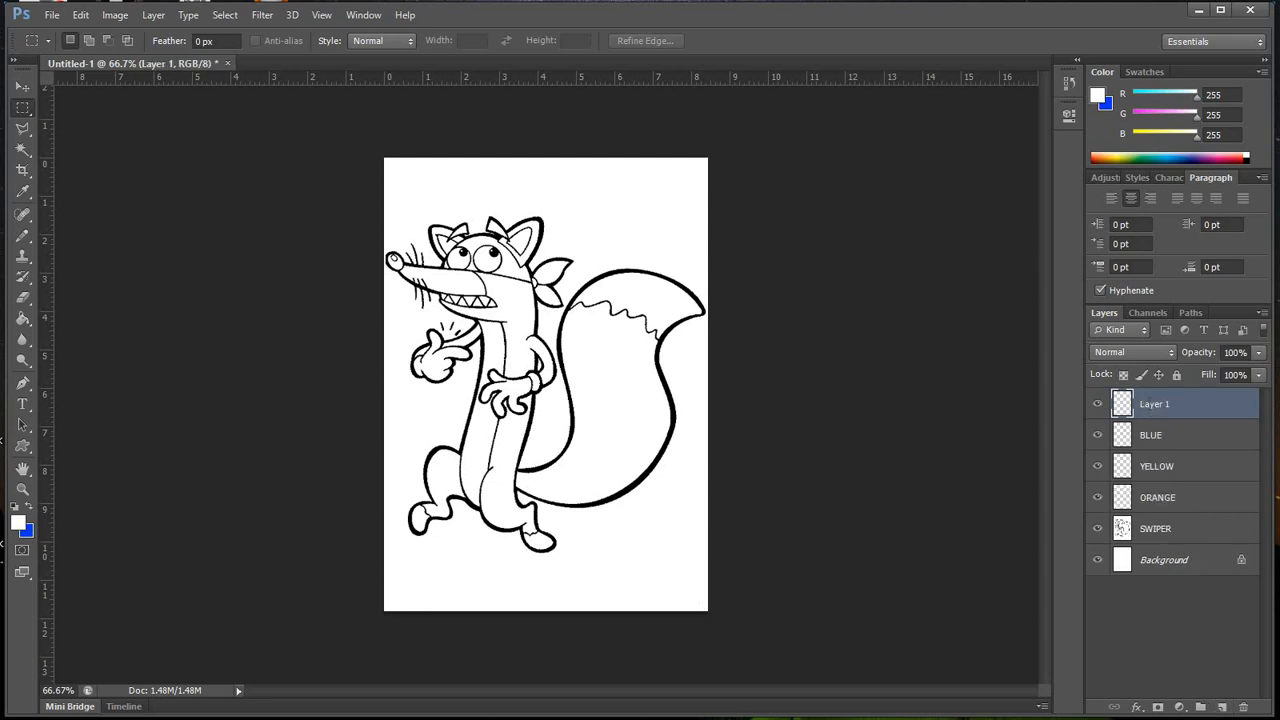
double_click(1150, 404)
text(PINK)
key(Return)
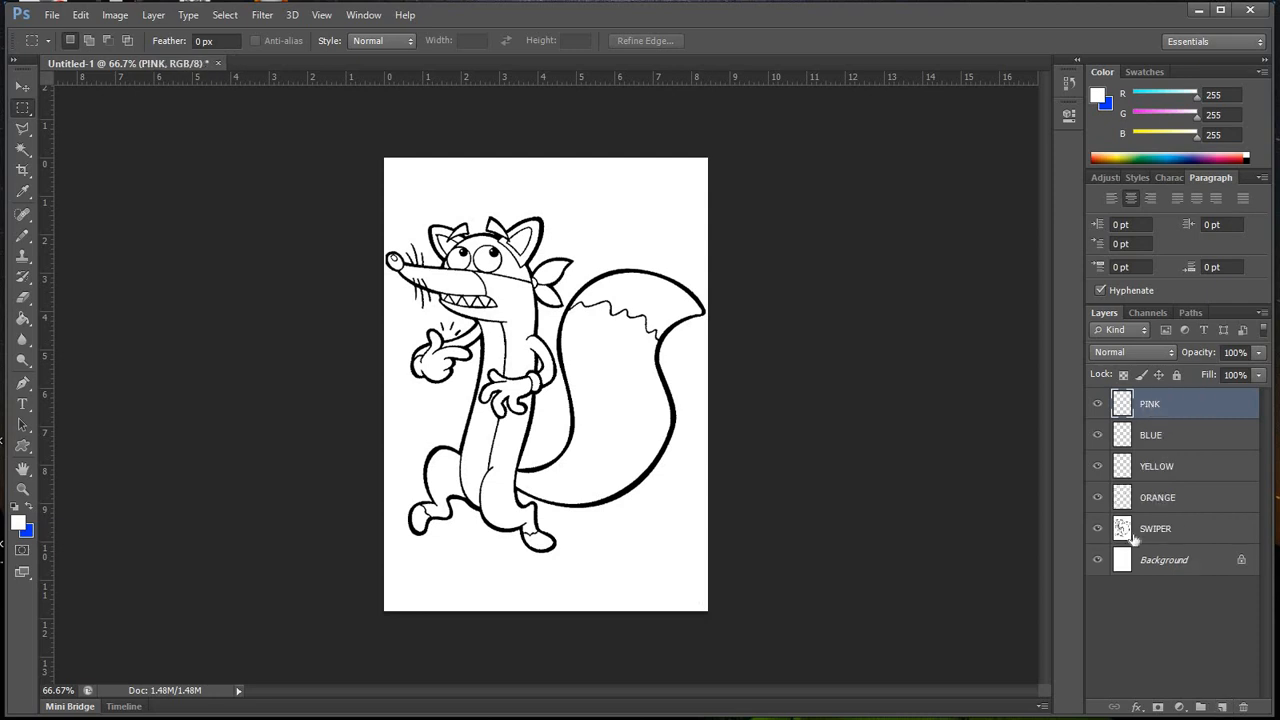
click(1222, 707)
double_click(1155, 403)
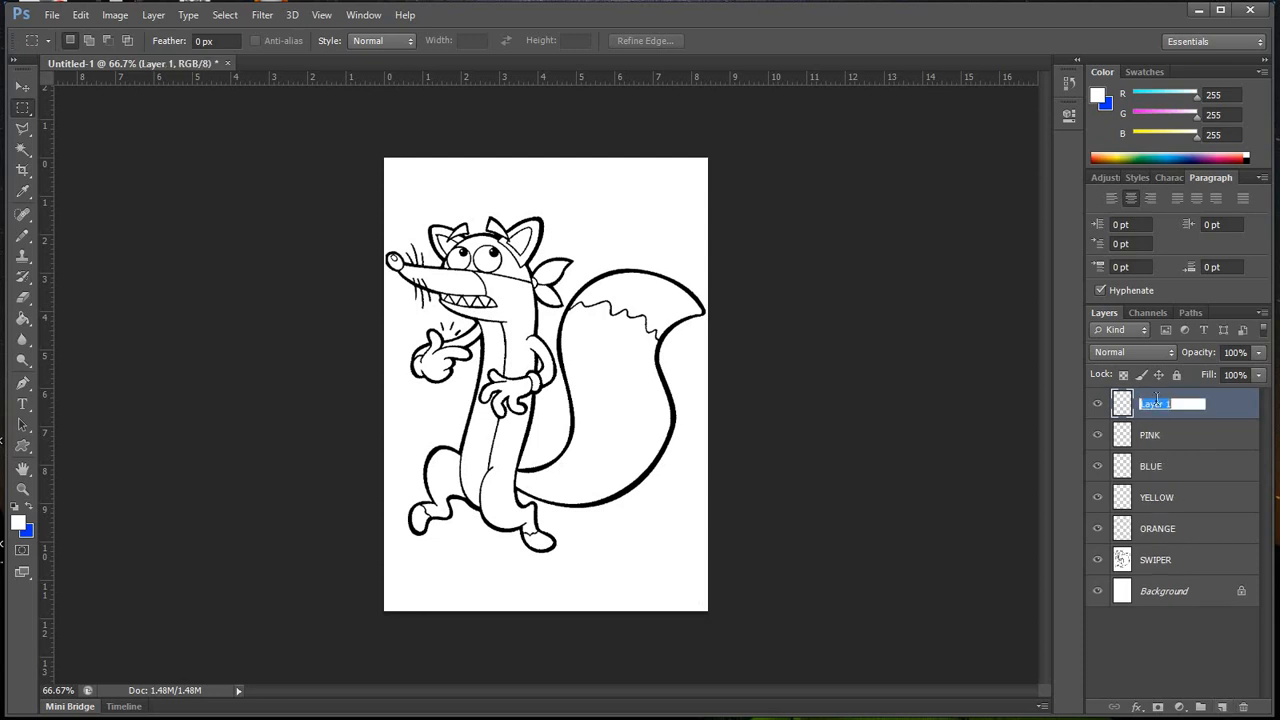
text(BLACK)
key(Return)
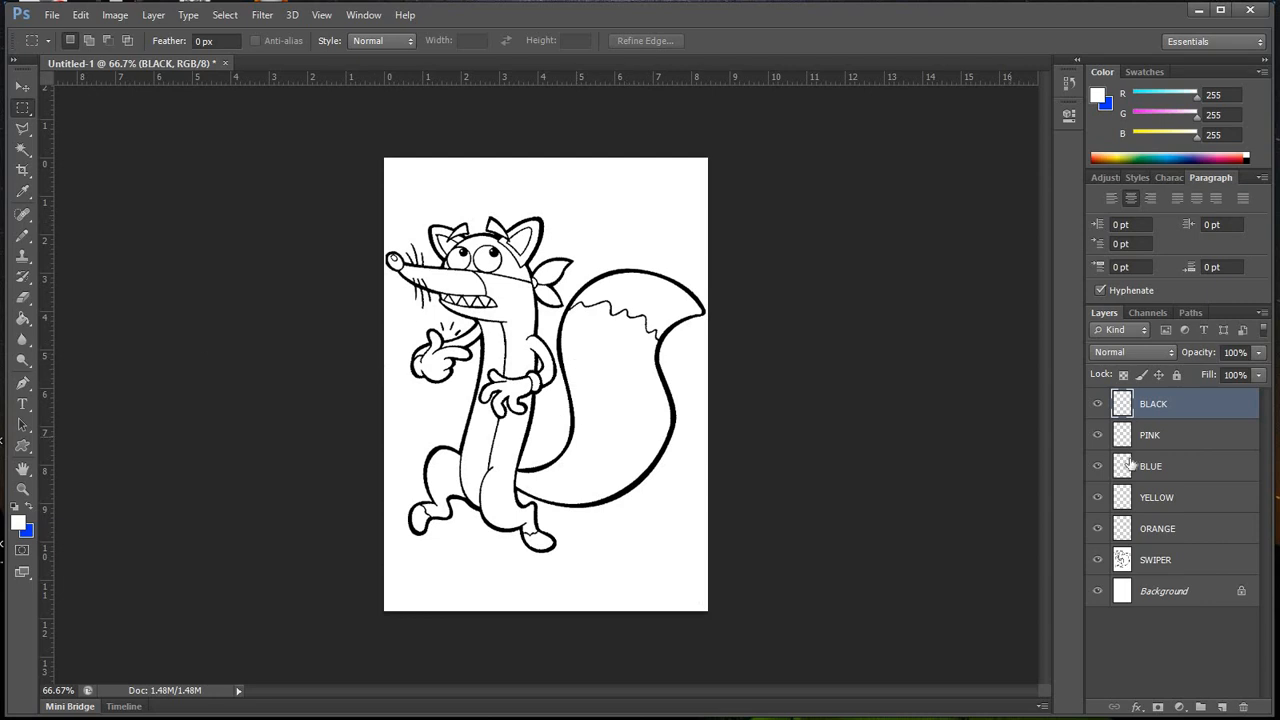
Step: Hide and show the SWIPER and BLUE layers again to check what each one contains
click(1163, 565)
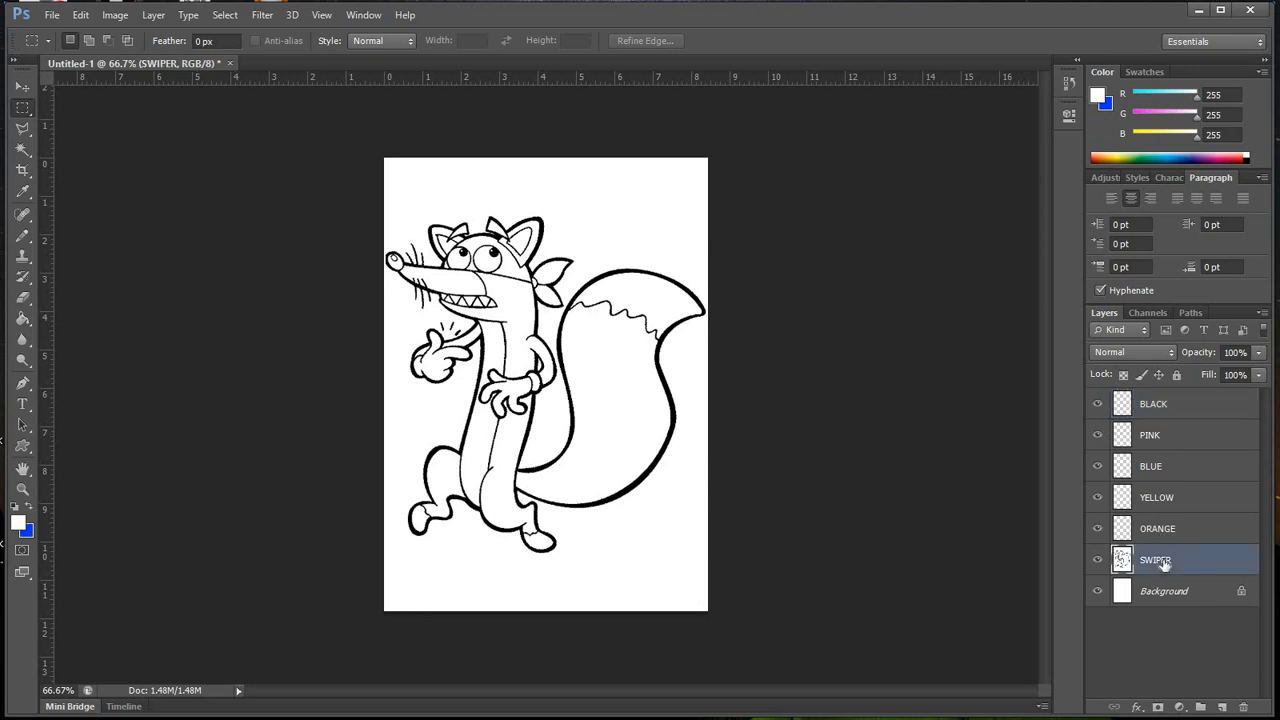
click(1097, 562)
click(1097, 562)
click(1097, 562)
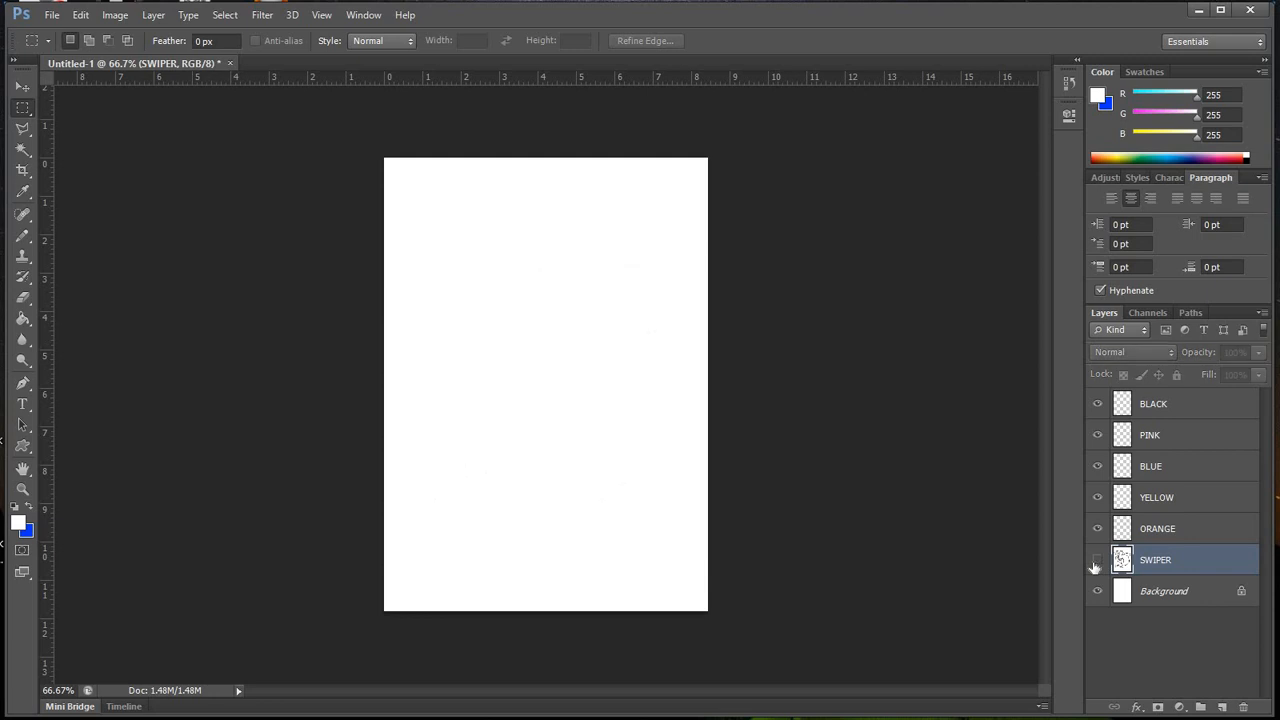
click(1097, 562)
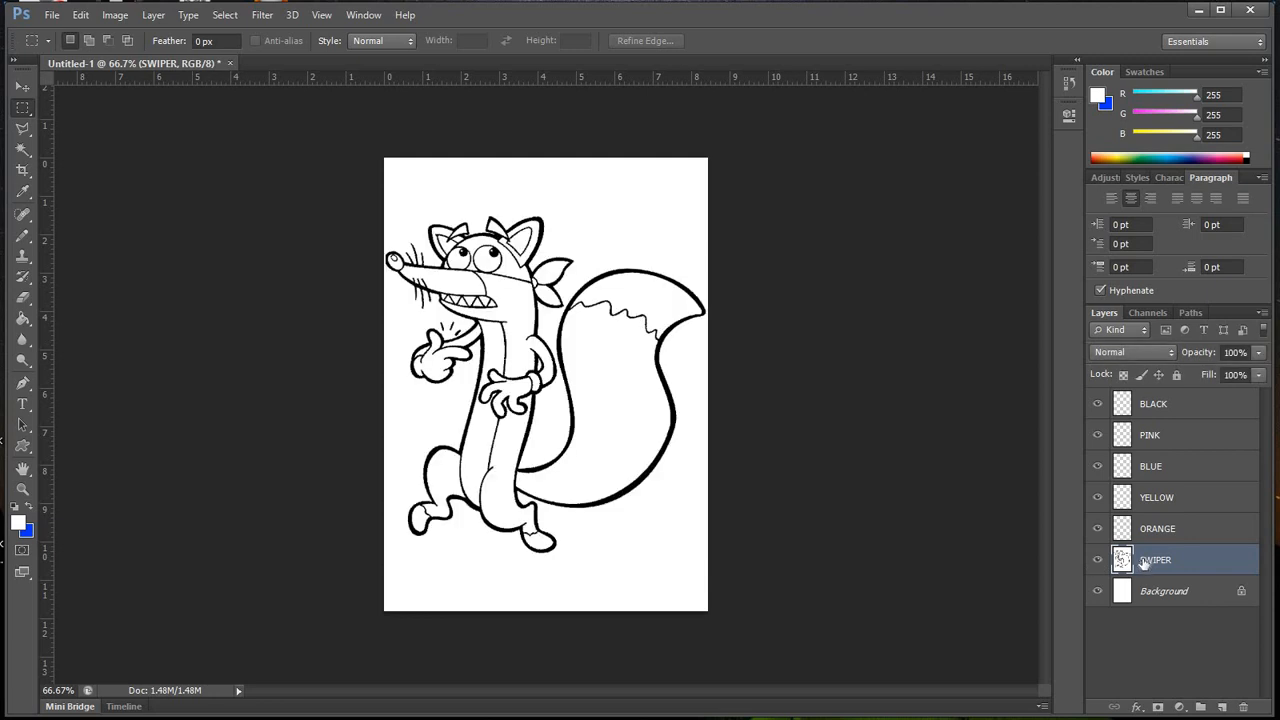
click(1160, 435)
click(1173, 467)
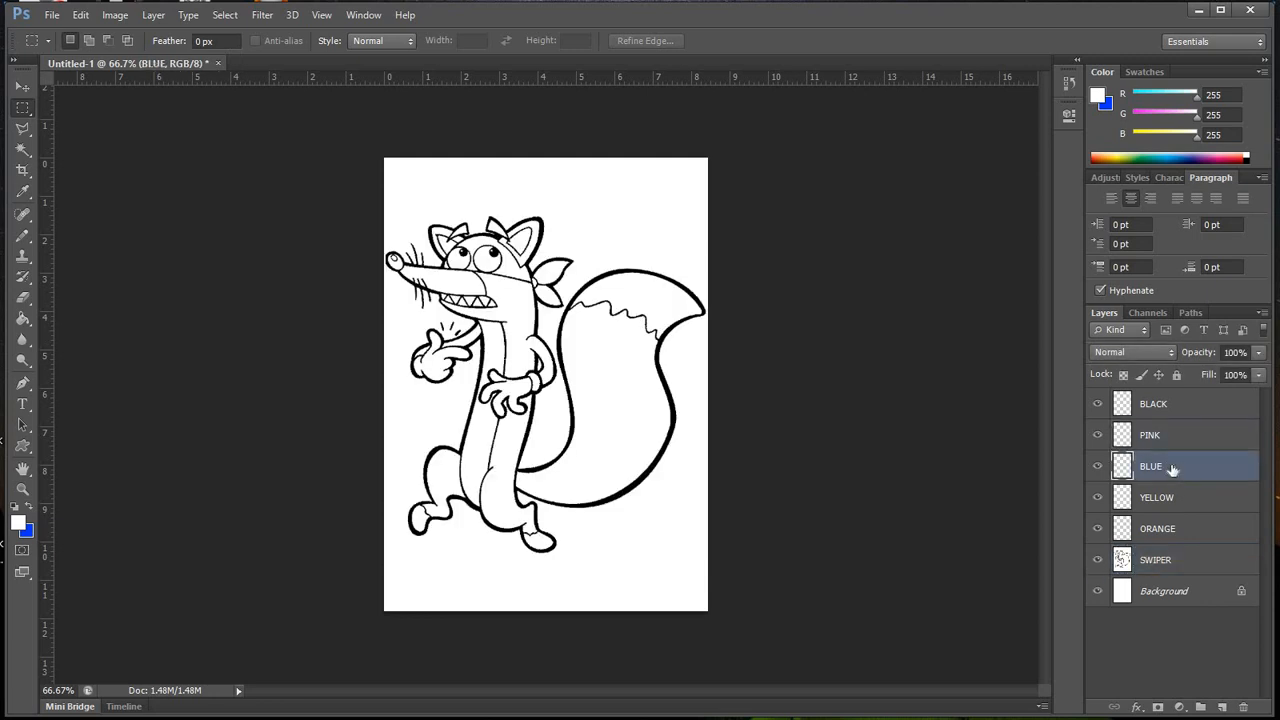
click(1097, 467)
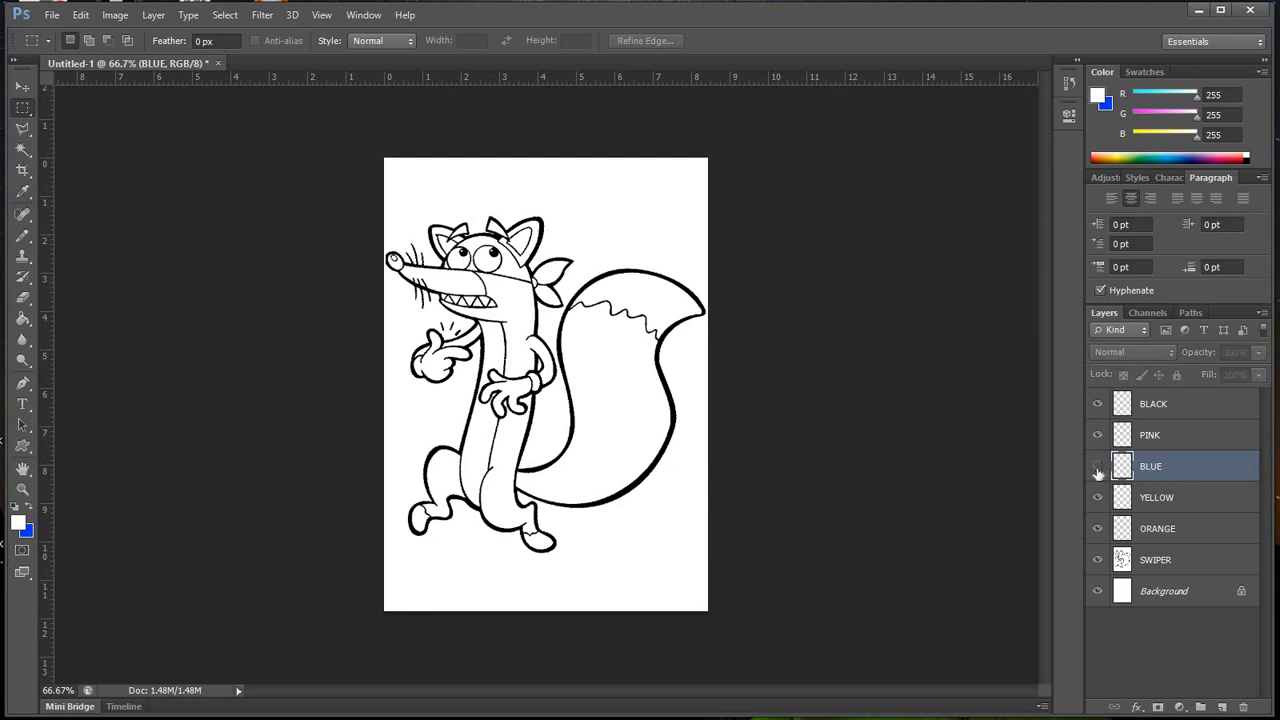
click(1098, 468)
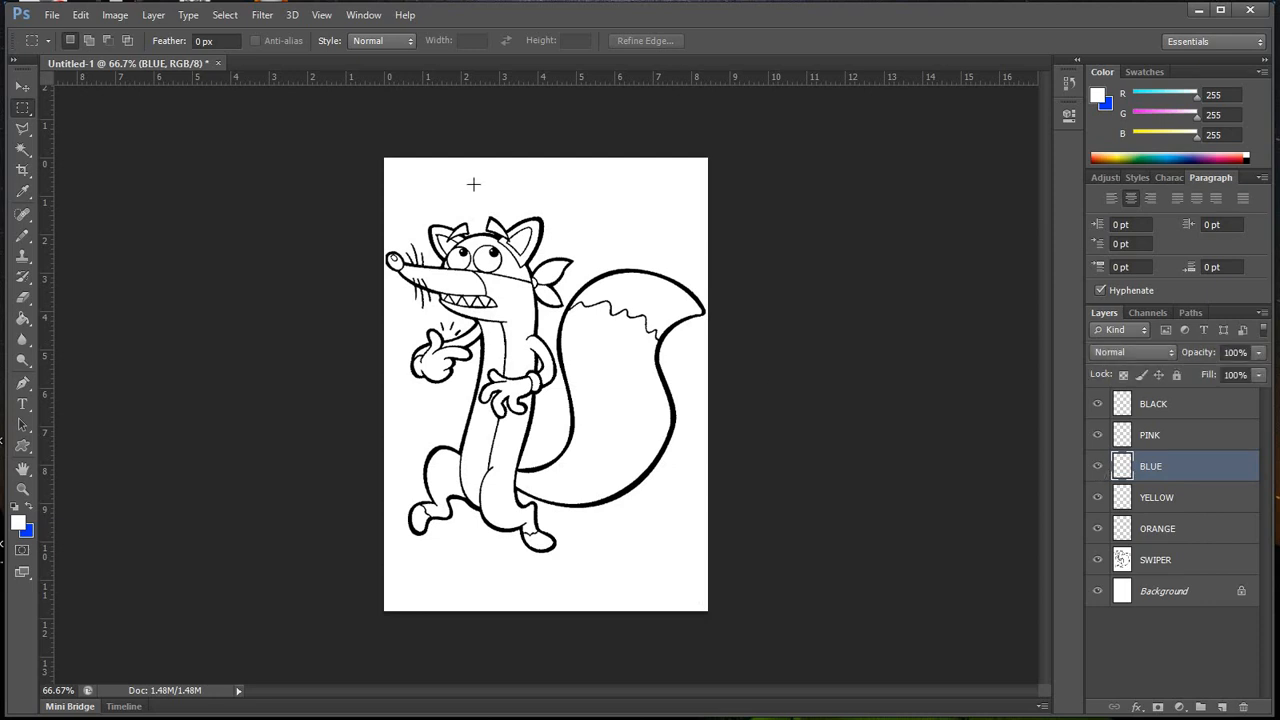
click(1097, 468)
click(1097, 468)
Step: On the SWIPER layer, select the tail below its tip, then add the body, arms, legs and outer ears with the Magic Wand
click(1185, 571)
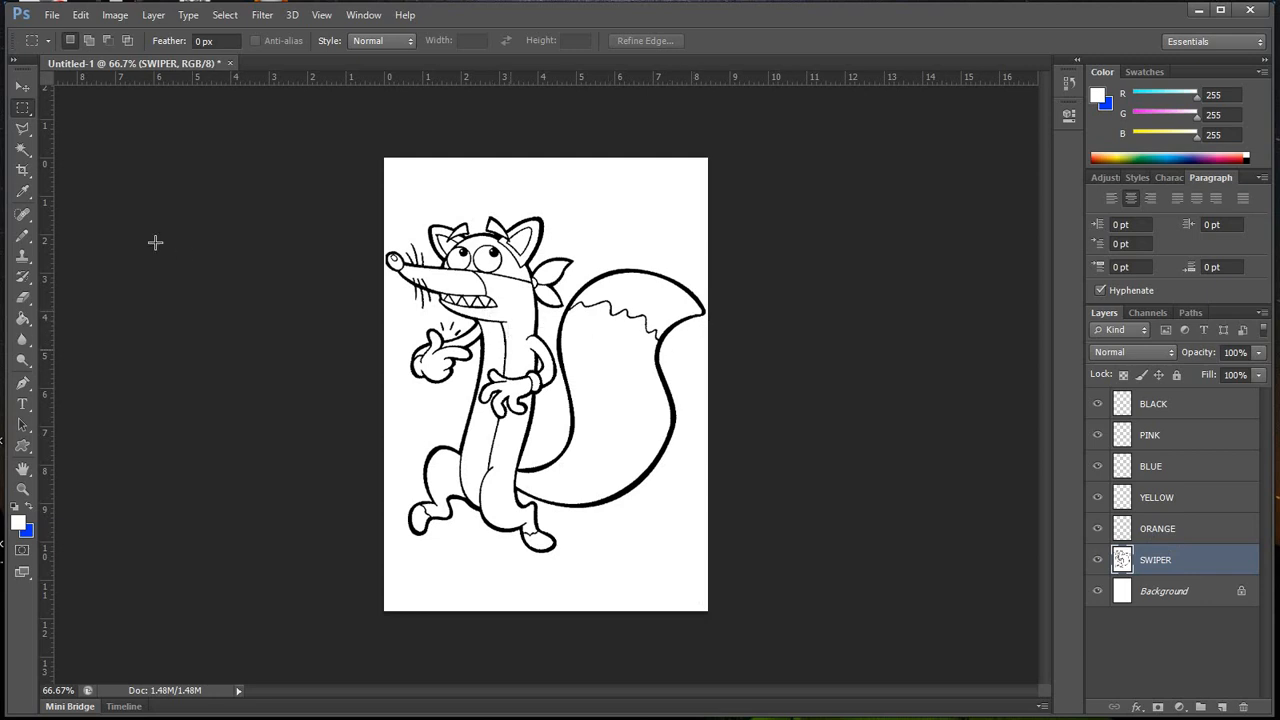
click(29, 153)
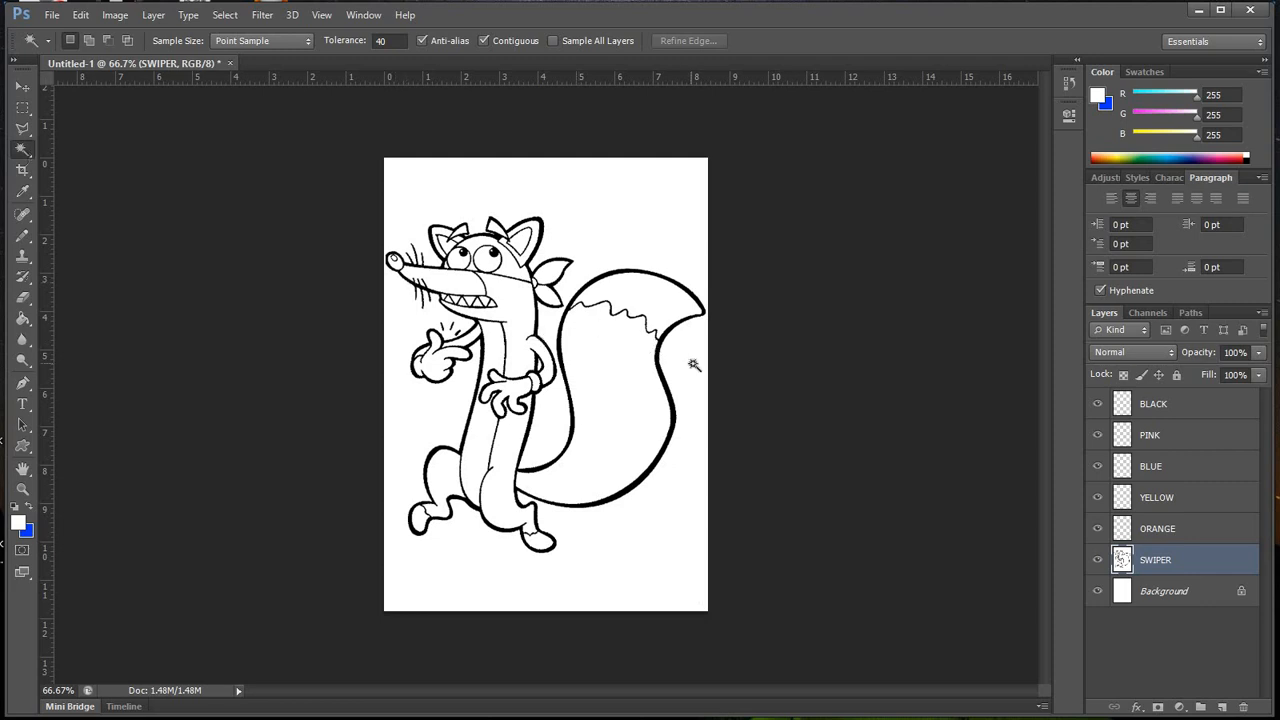
click(608, 349)
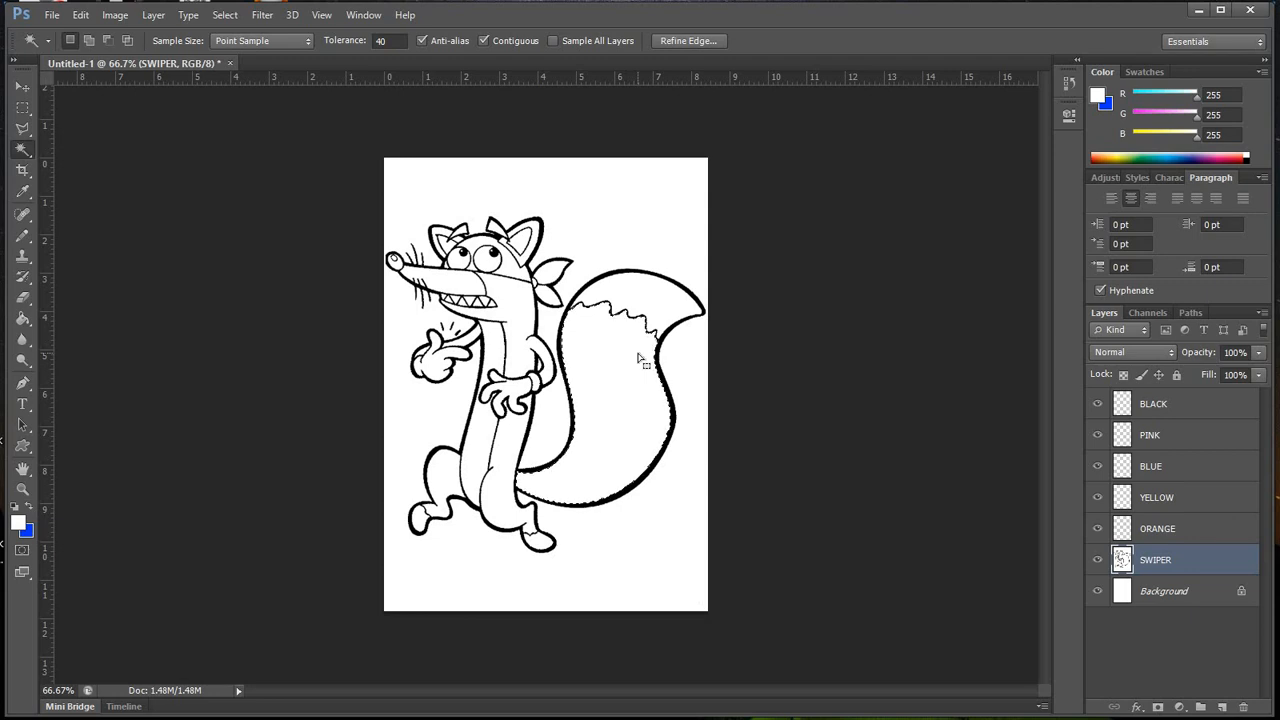
key(shift)
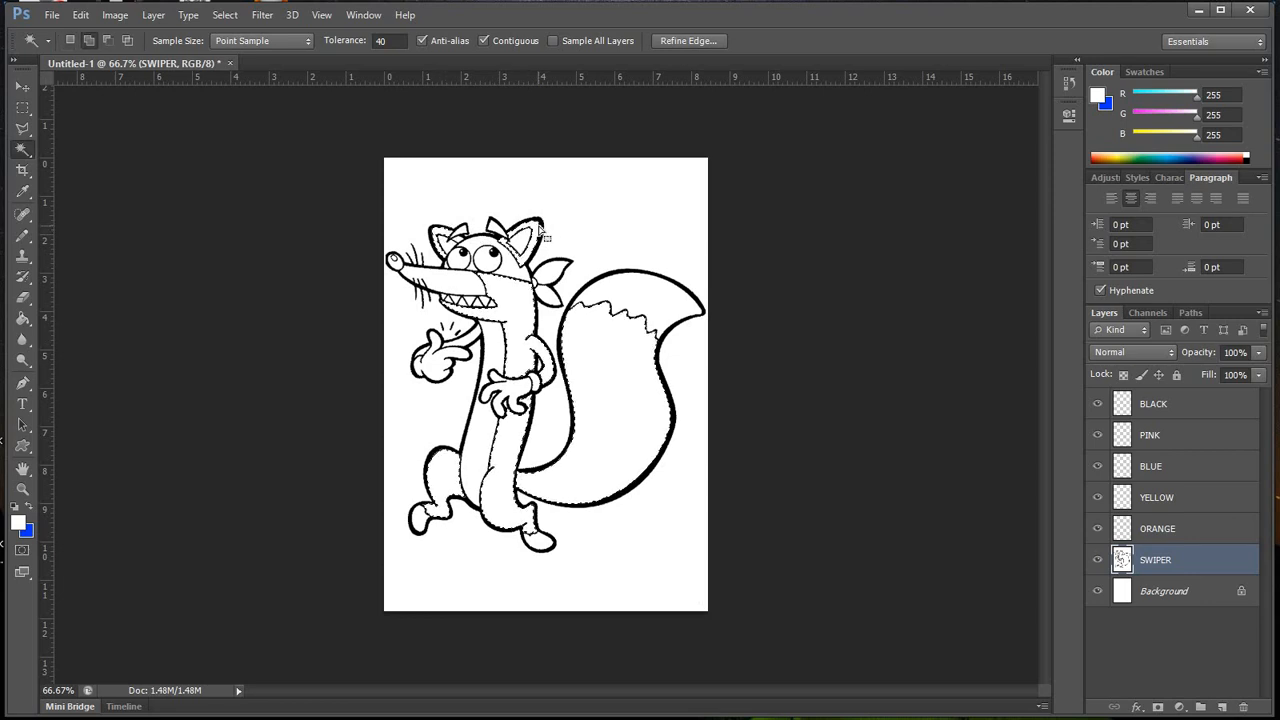
Step: Make the ORANGE layer active and set the foreground color to orange ff9900
click(1196, 530)
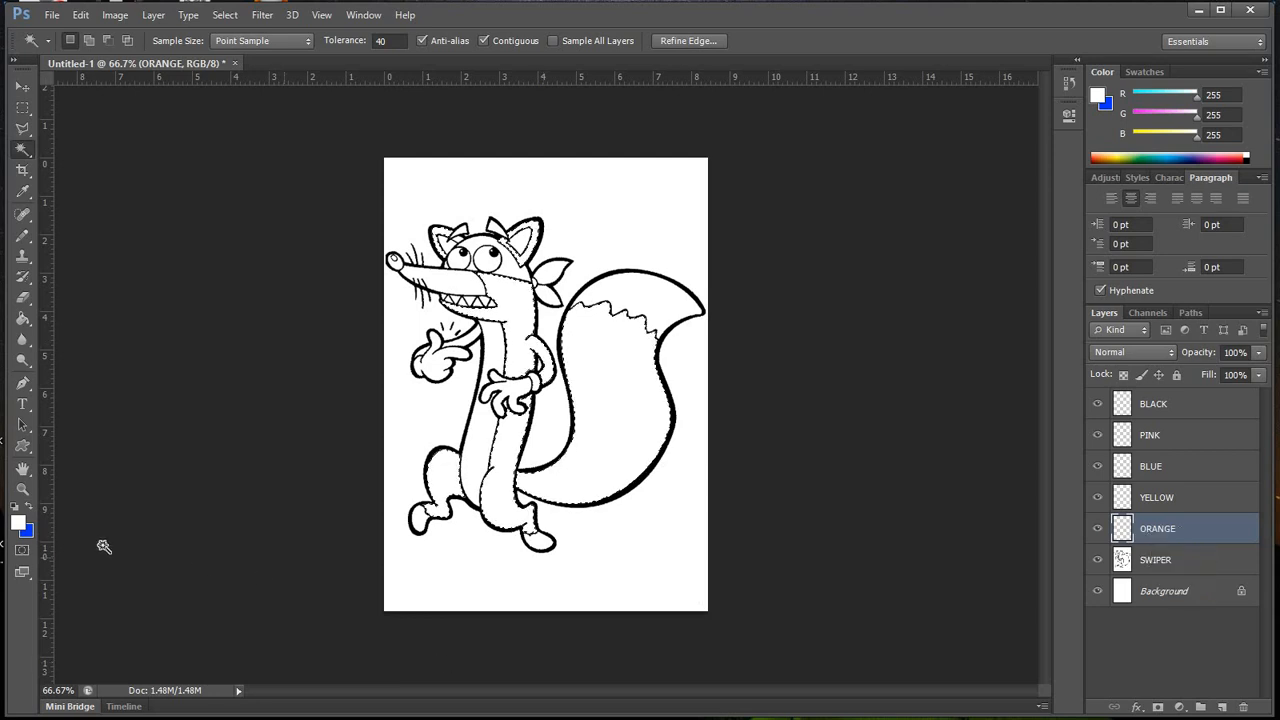
click(18, 523)
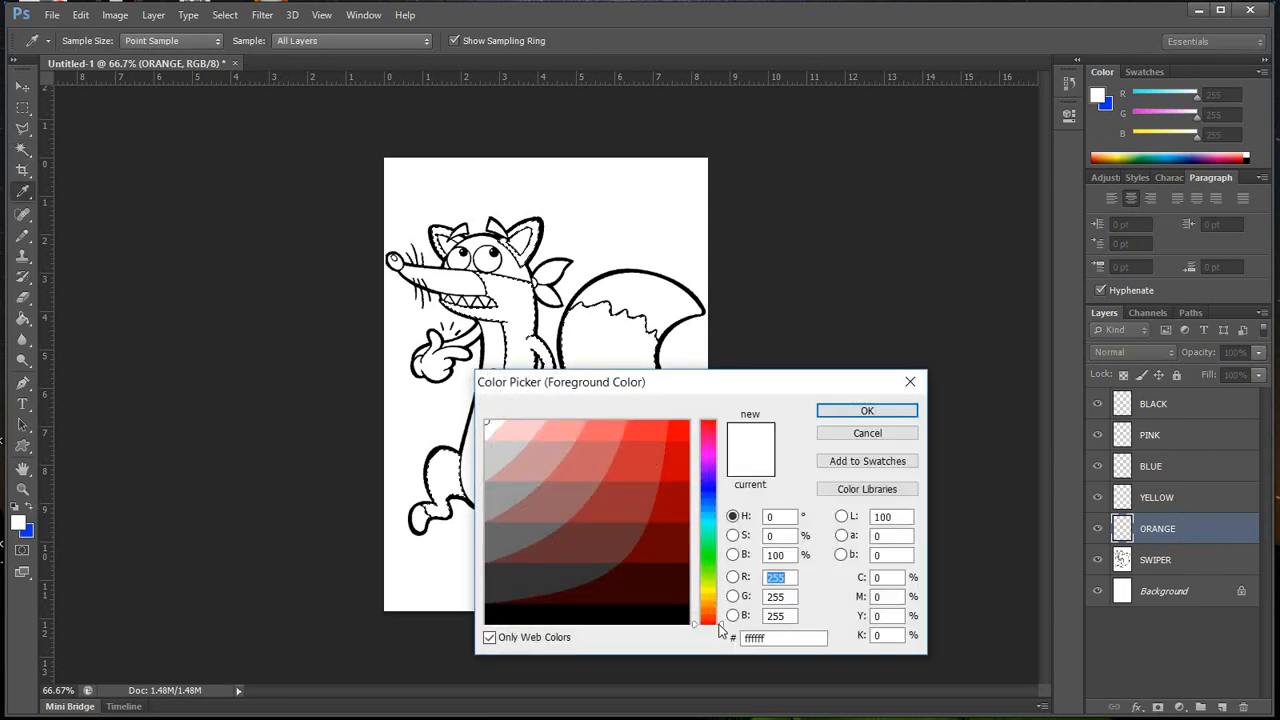
click(709, 605)
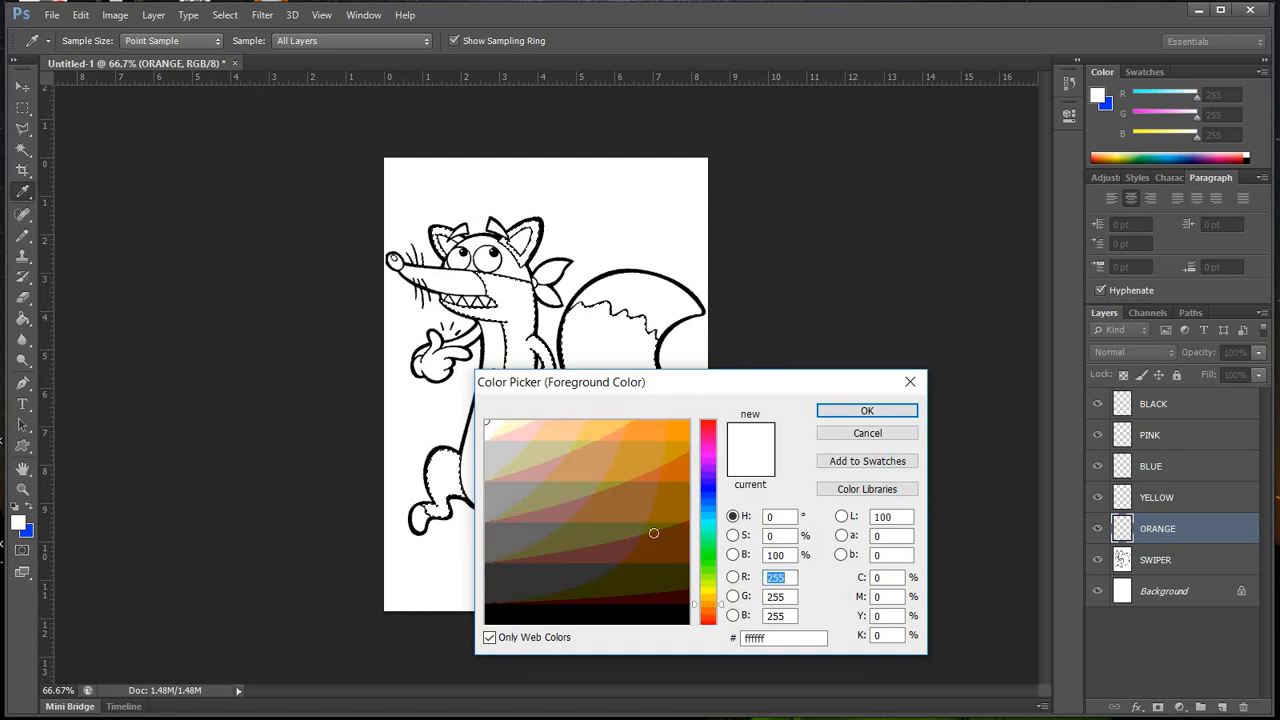
click(681, 429)
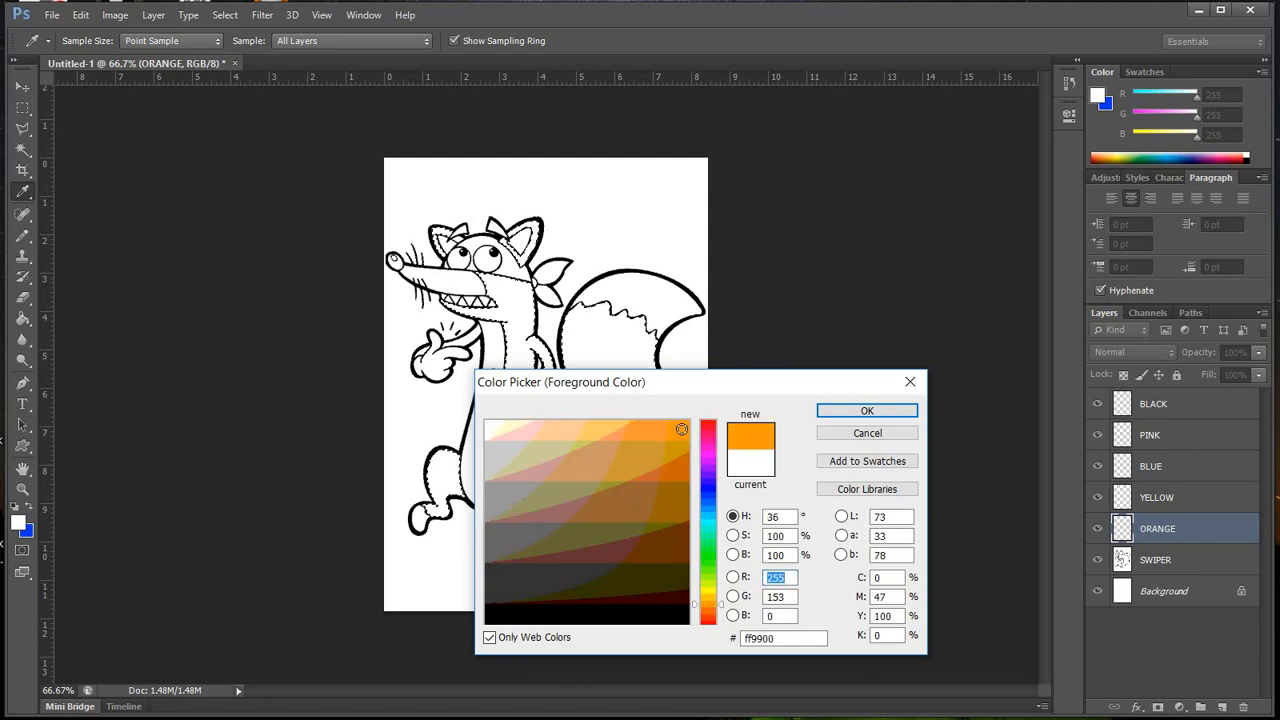
click(840, 410)
key(w)
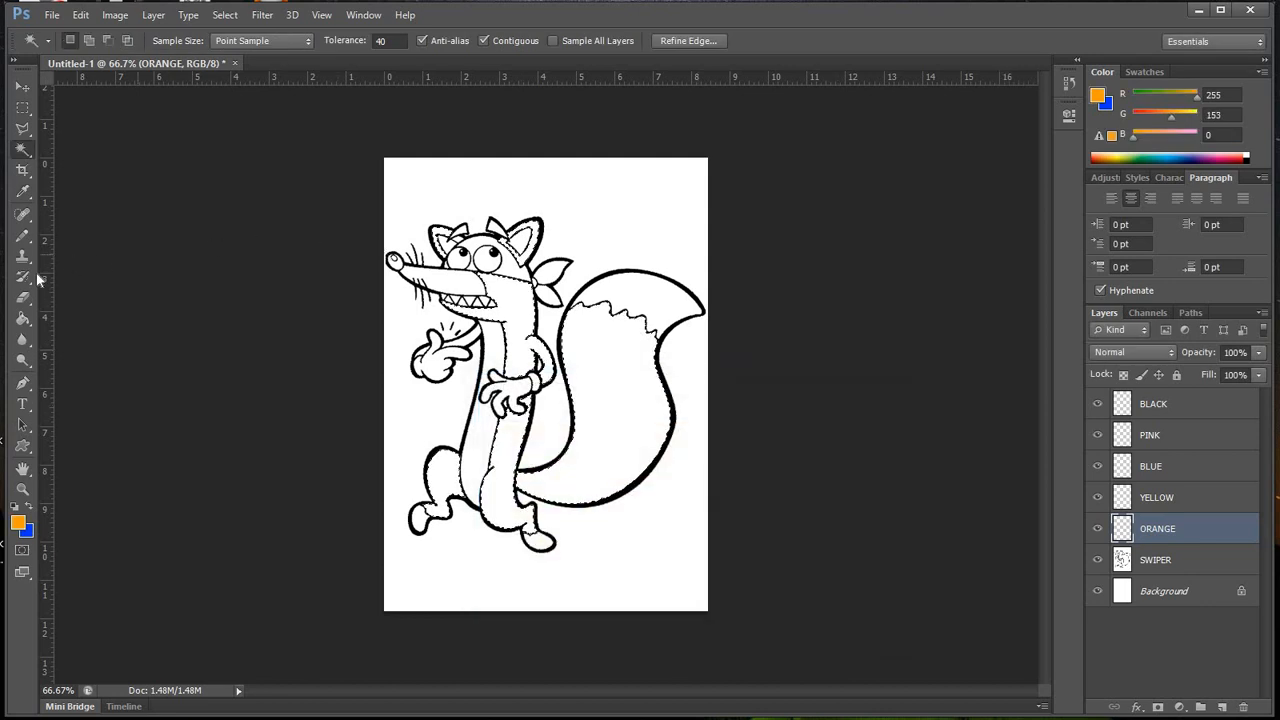
Step: Paint all the selected fur areas orange with a hard 75 px Brush and clear the selection
drag(22, 238, 123, 237)
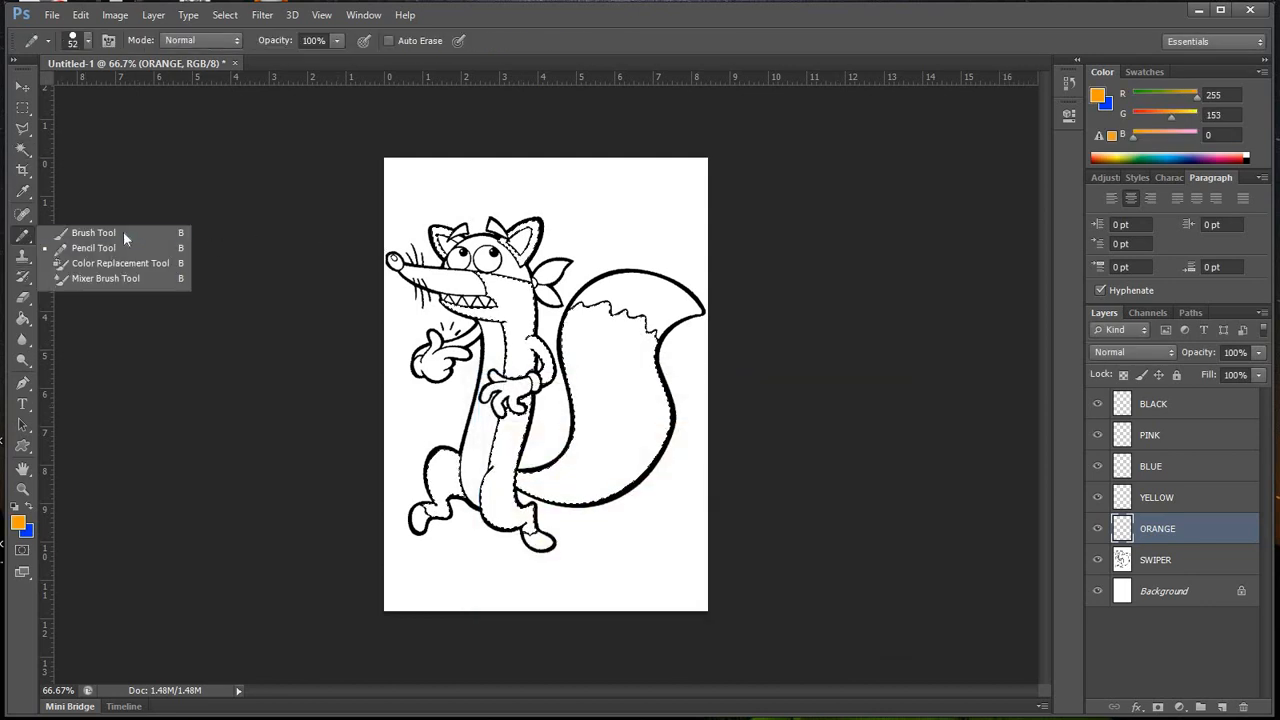
click(124, 231)
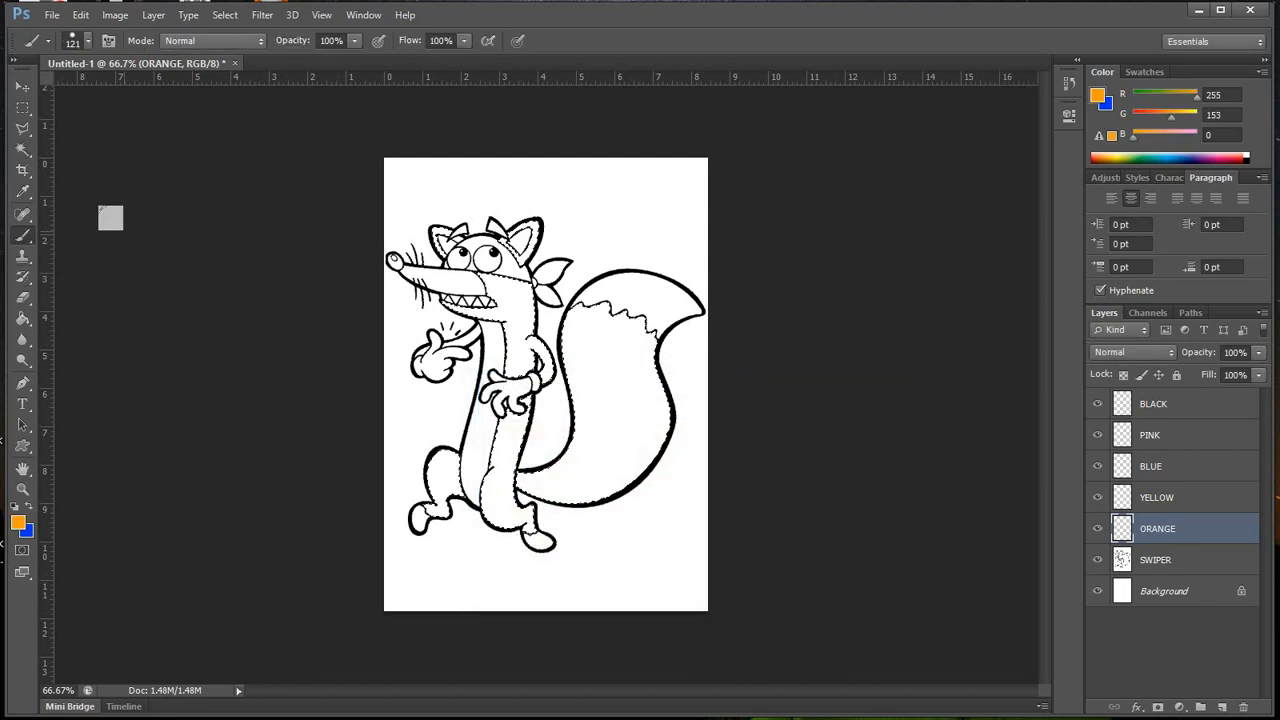
click(89, 42)
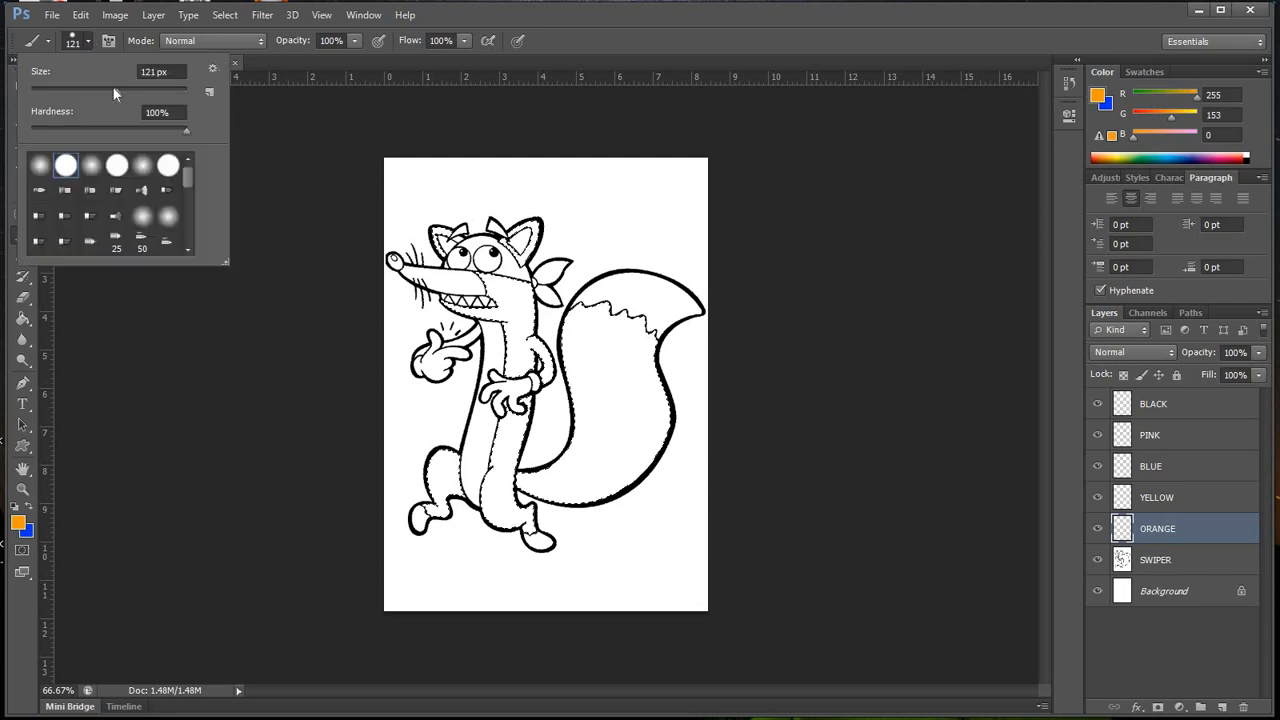
mouse_move(91, 91)
mouse_down()
mouse_move(66, 89)
mouse_move(78, 92)
mouse_up()
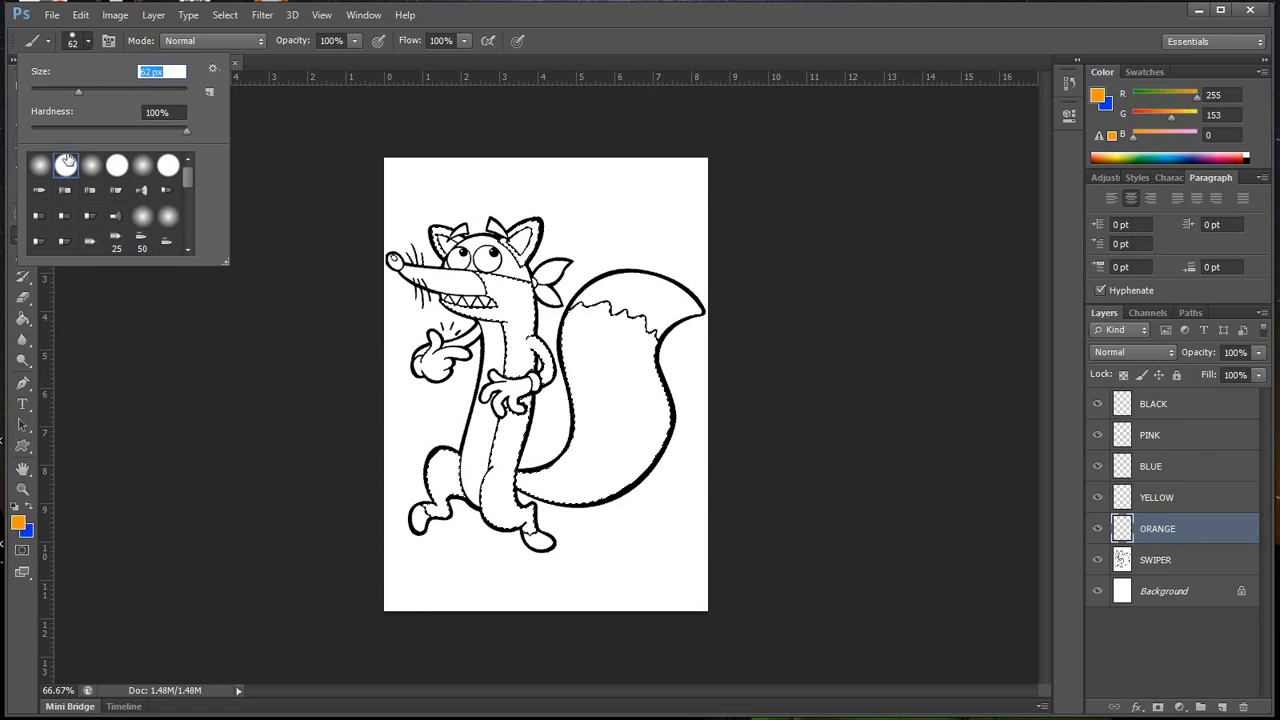
click(89, 91)
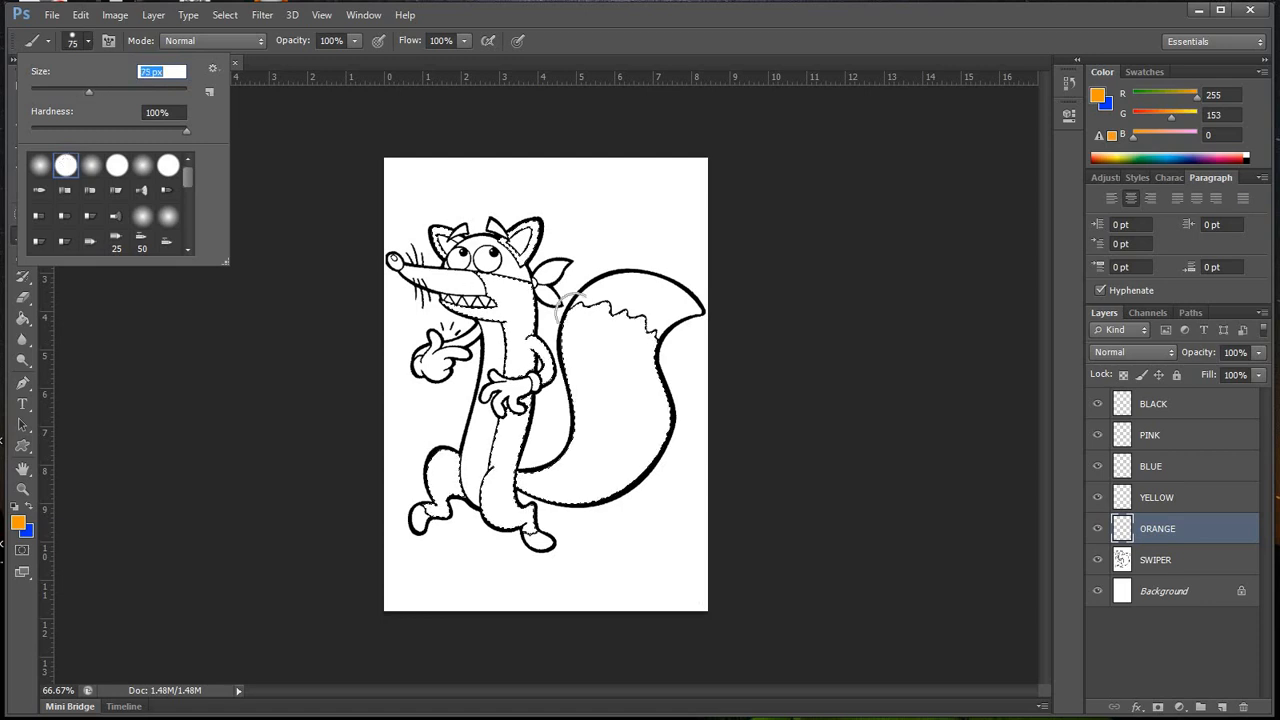
drag(582, 336, 600, 320)
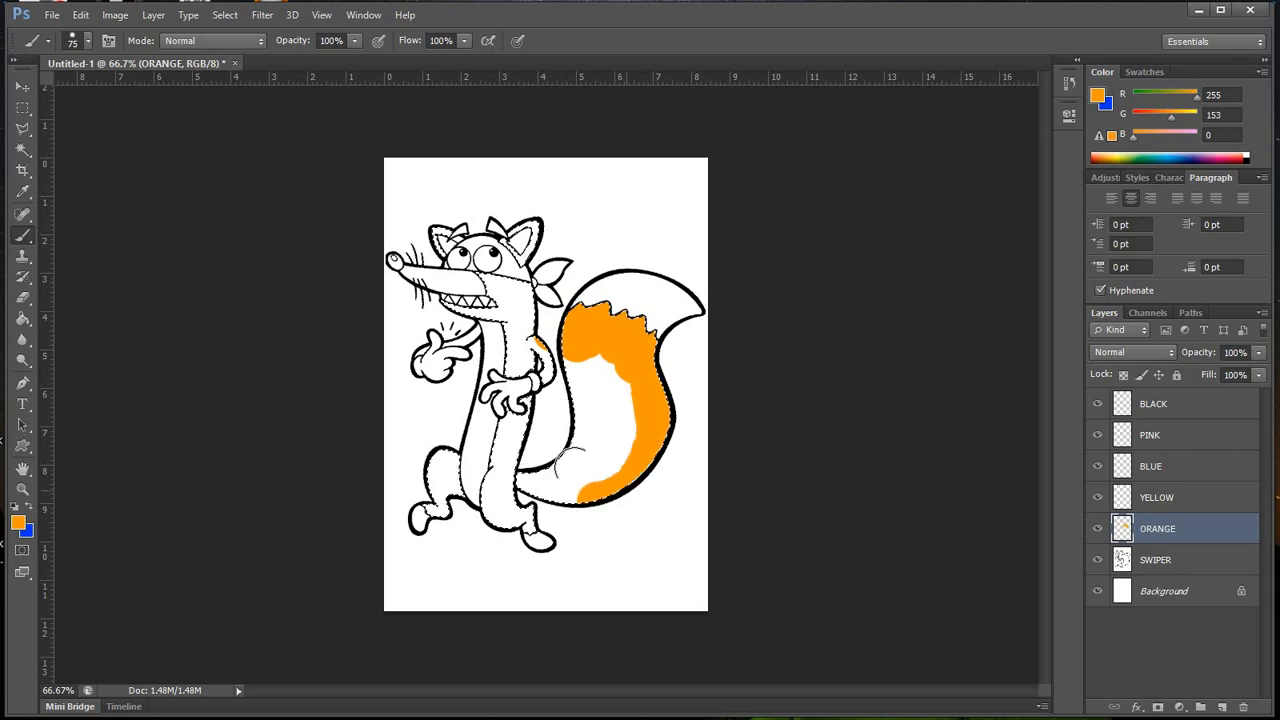
mouse_move(574, 454)
mouse_down()
mouse_move(572, 410)
mouse_move(605, 380)
mouse_move(620, 440)
mouse_move(612, 472)
mouse_up()
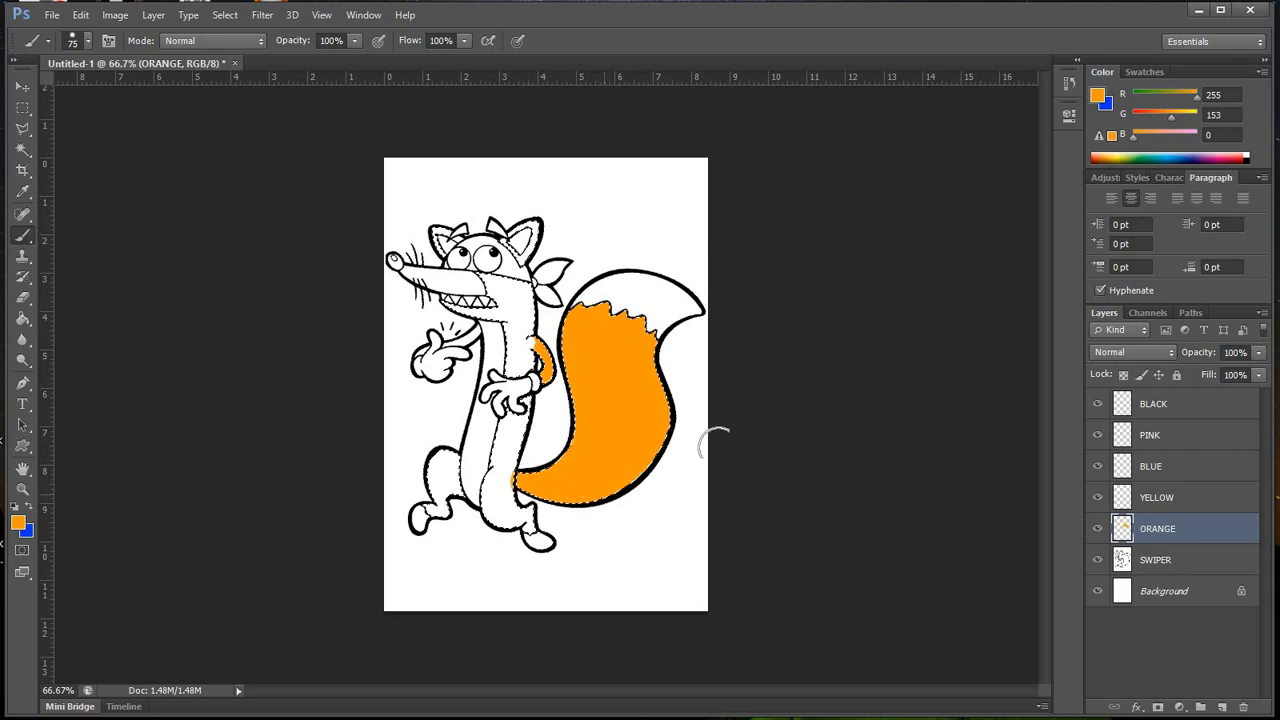
mouse_move(723, 453)
mouse_down()
mouse_move(602, 314)
mouse_move(673, 450)
mouse_up()
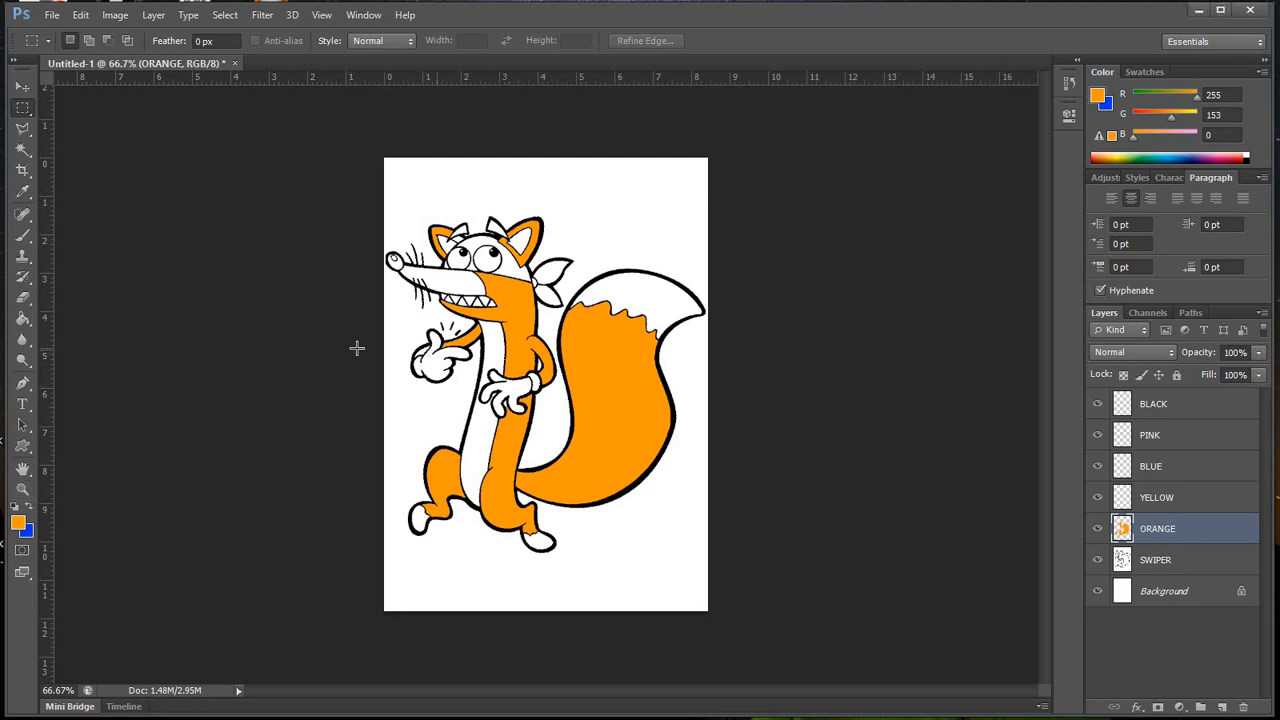
Step: Reduce the Brush size to 7 px for the small unpainted gap beside the raised hand's thumb
click(22, 488)
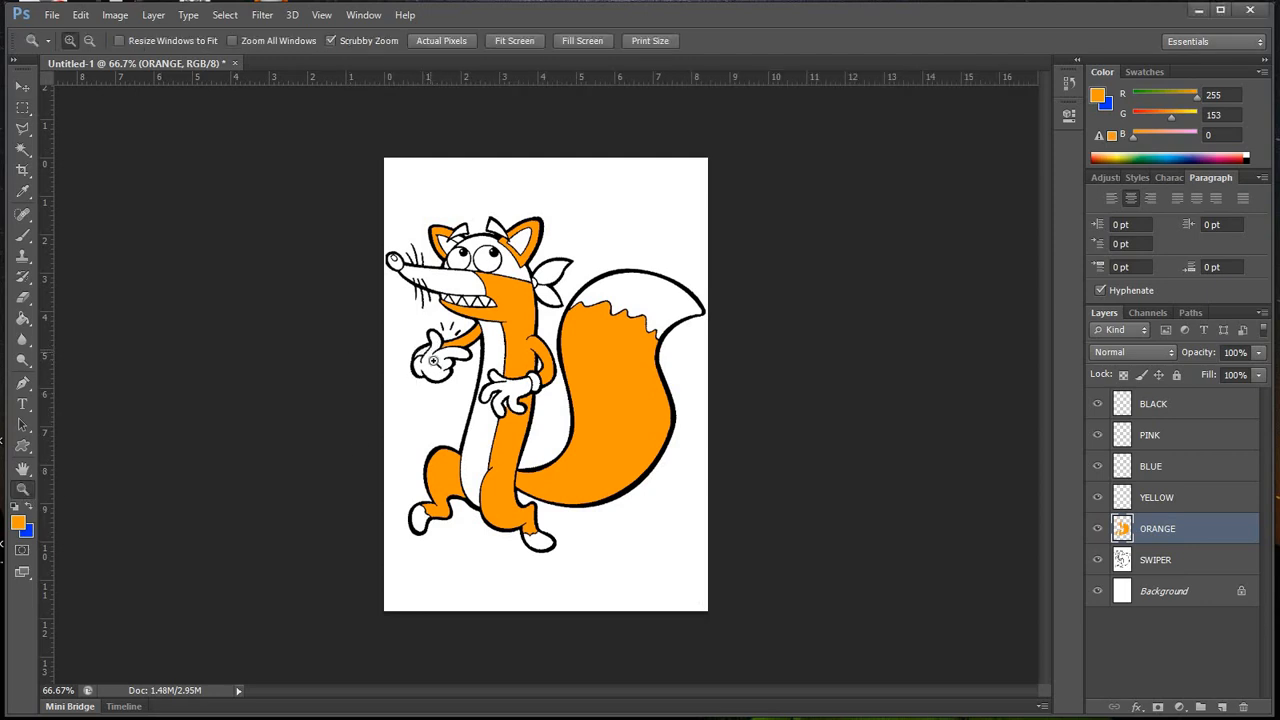
drag(437, 362, 451, 366)
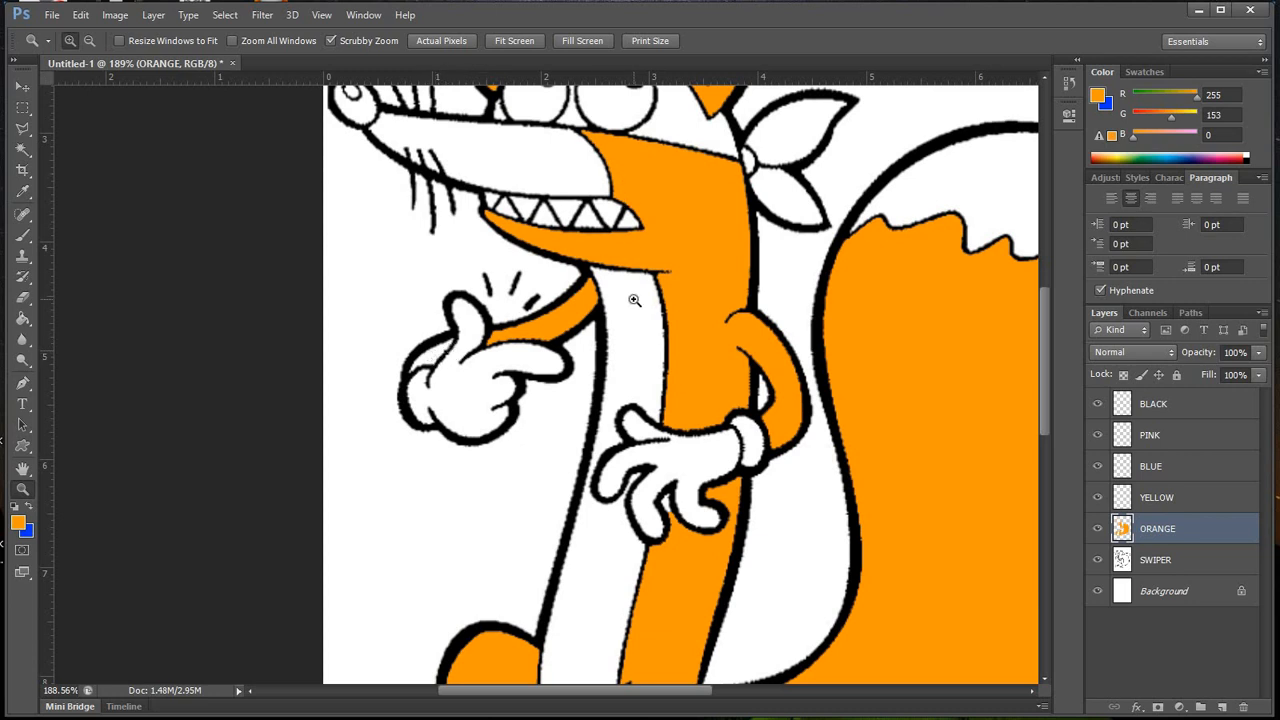
scroll(634, 300, up, 1)
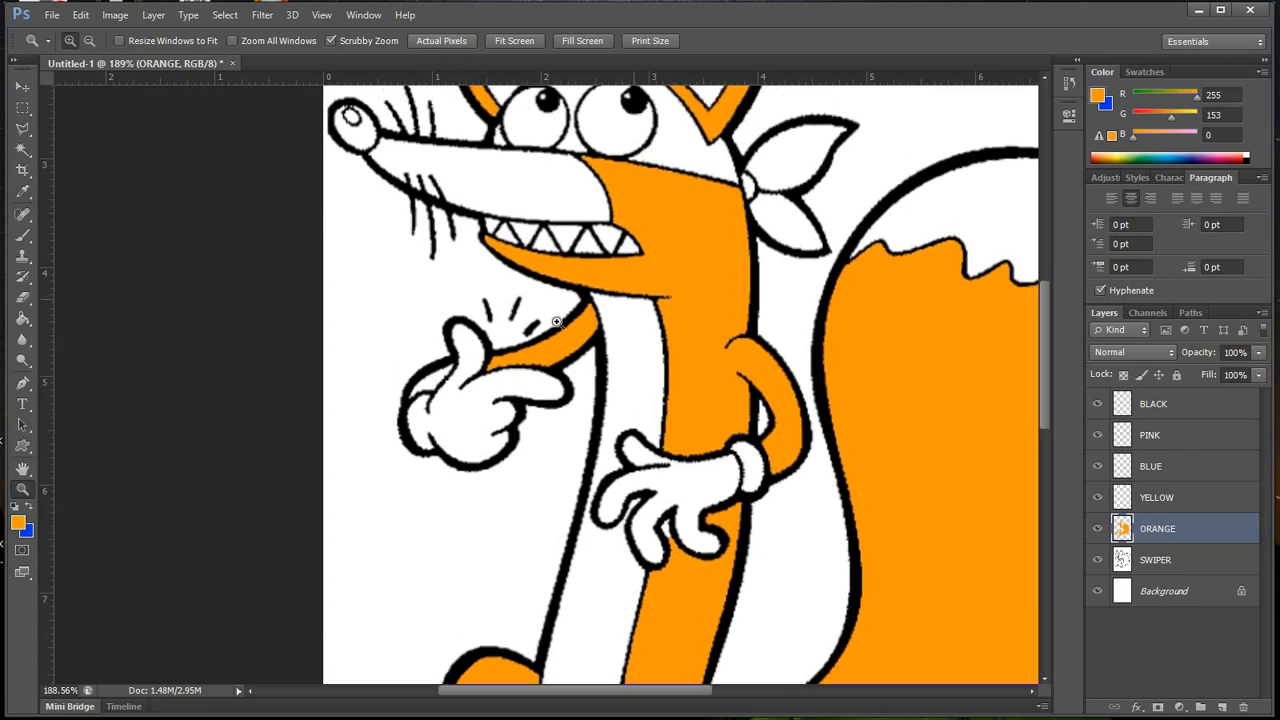
click(23, 150)
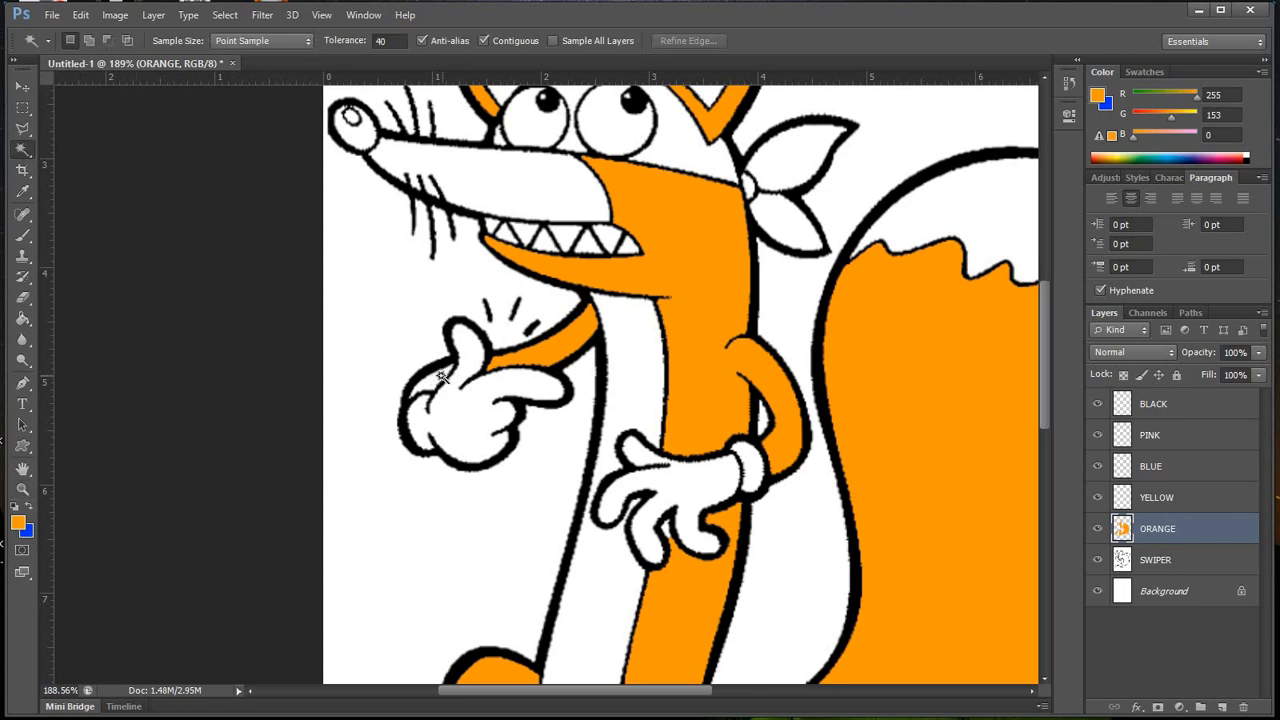
click(24, 110)
click(23, 236)
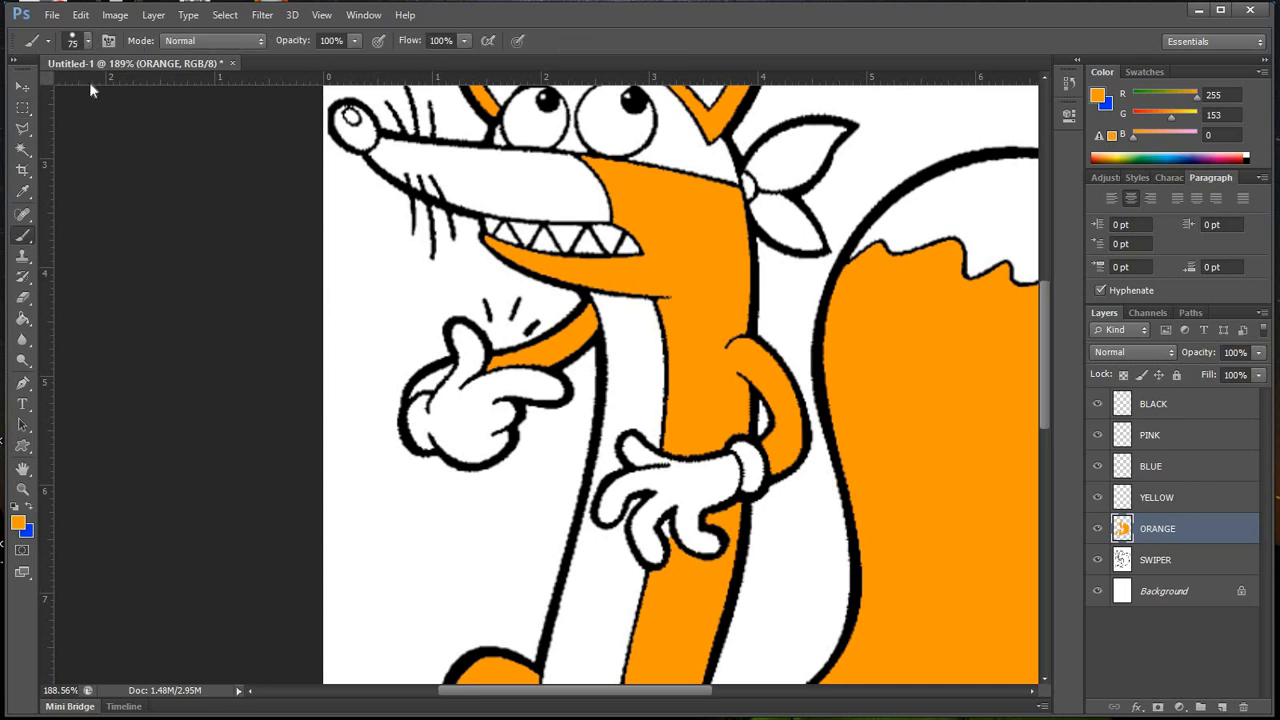
click(88, 41)
click(40, 94)
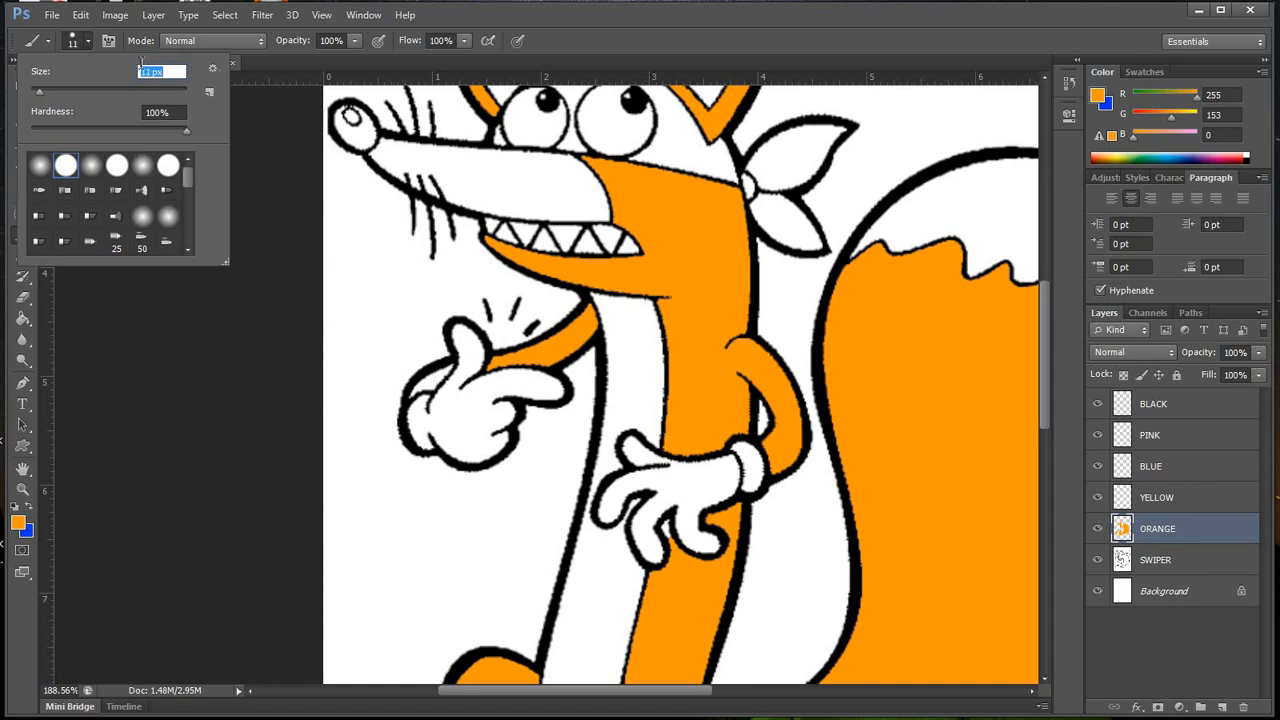
scroll(141, 66, down, 4)
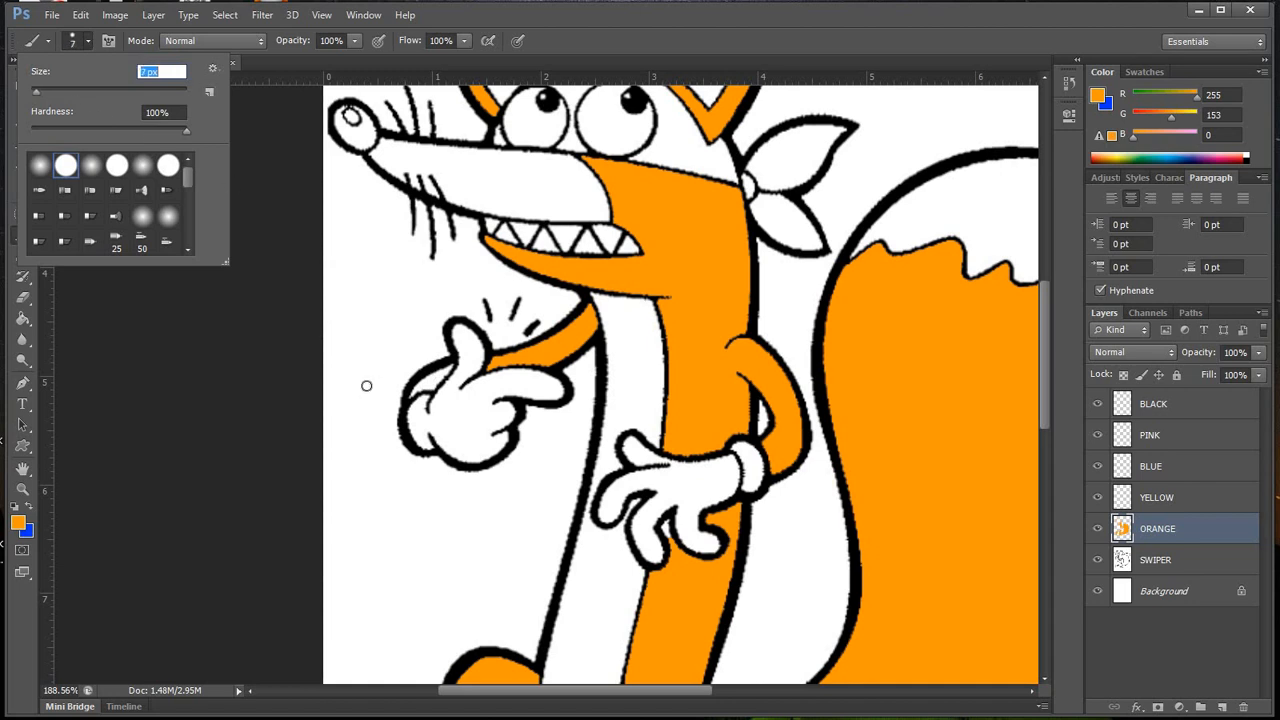
click(240, 369)
Step: Fill the small gap beside the raised hand's thumb with orange, using a Brush reduced to 5 px
key(z)
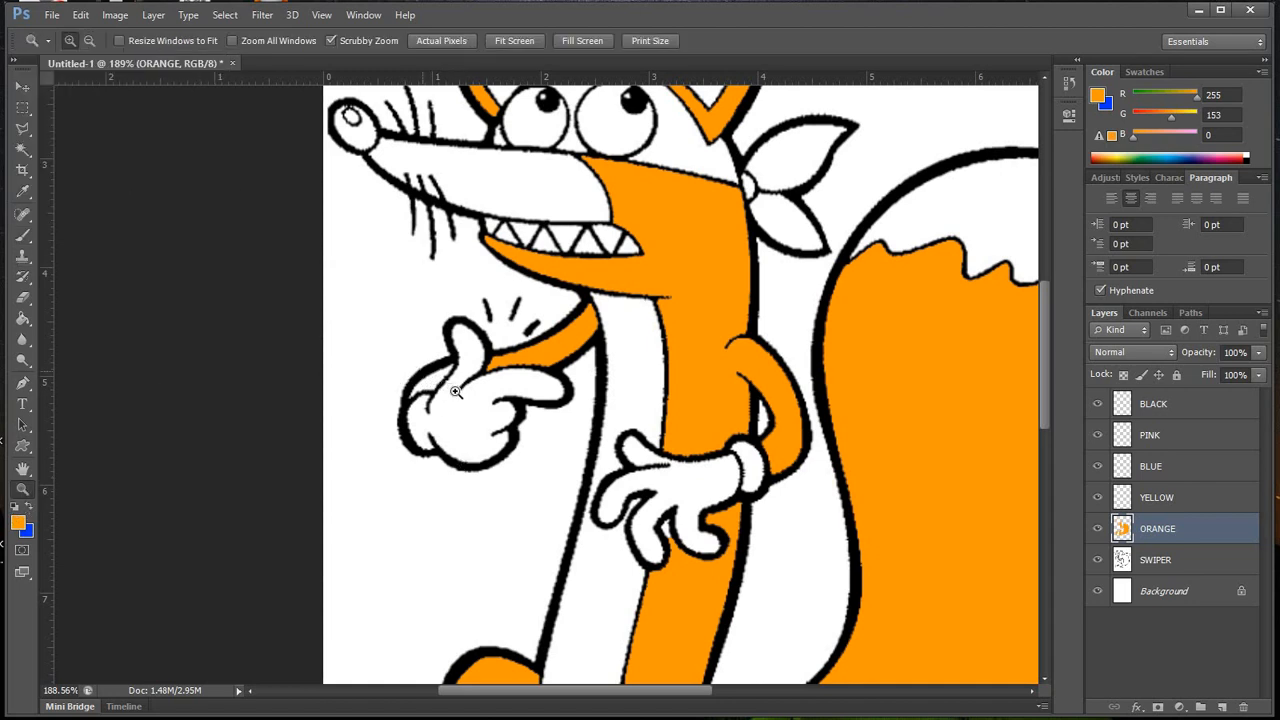
drag(452, 392, 503, 438)
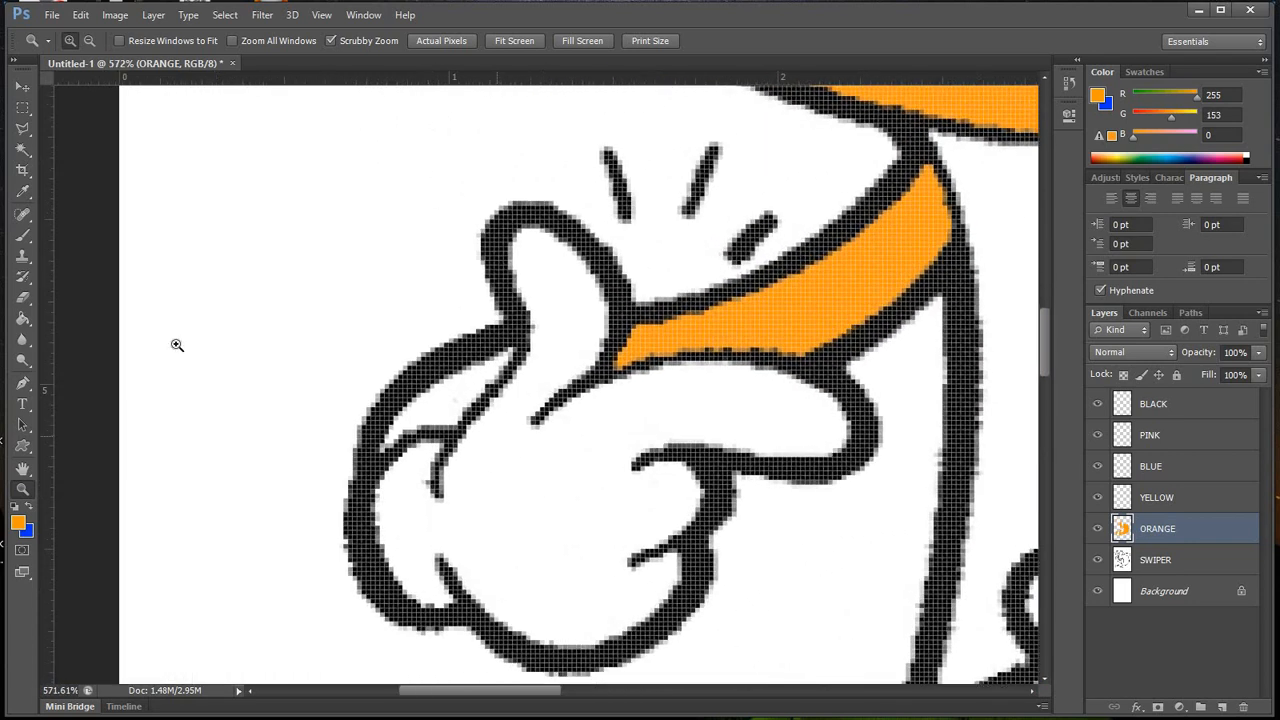
click(23, 240)
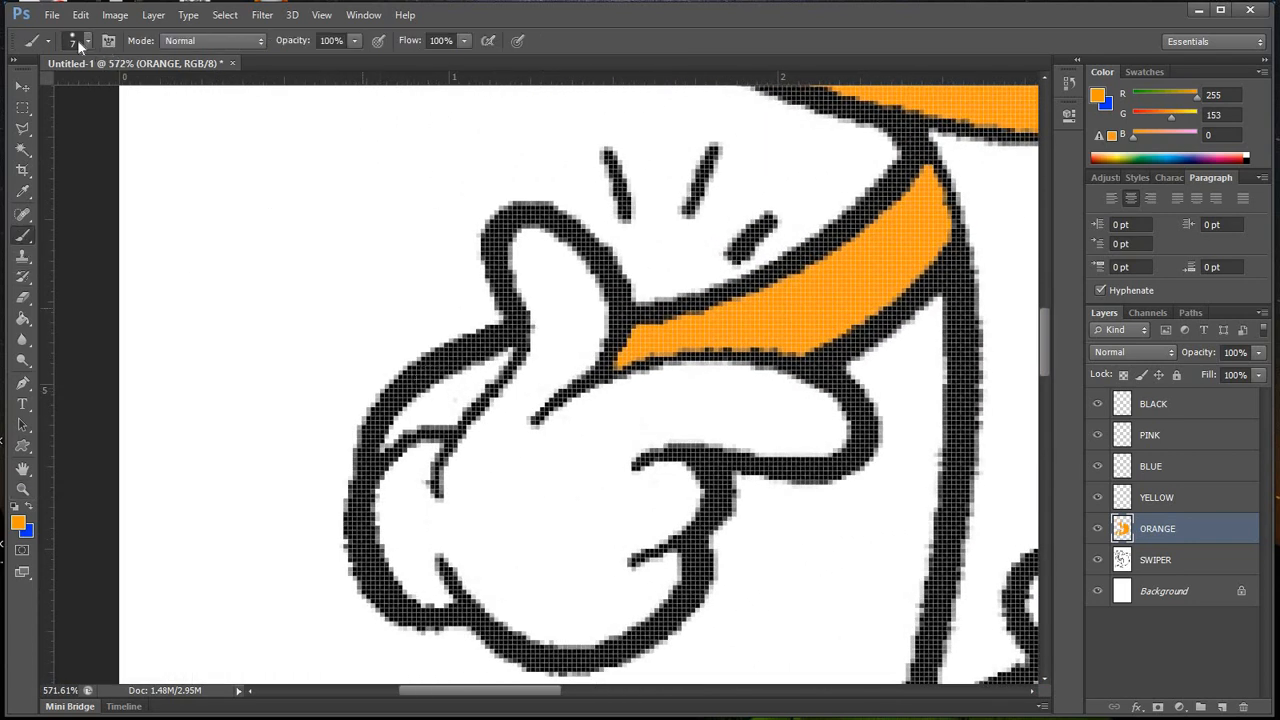
click(88, 40)
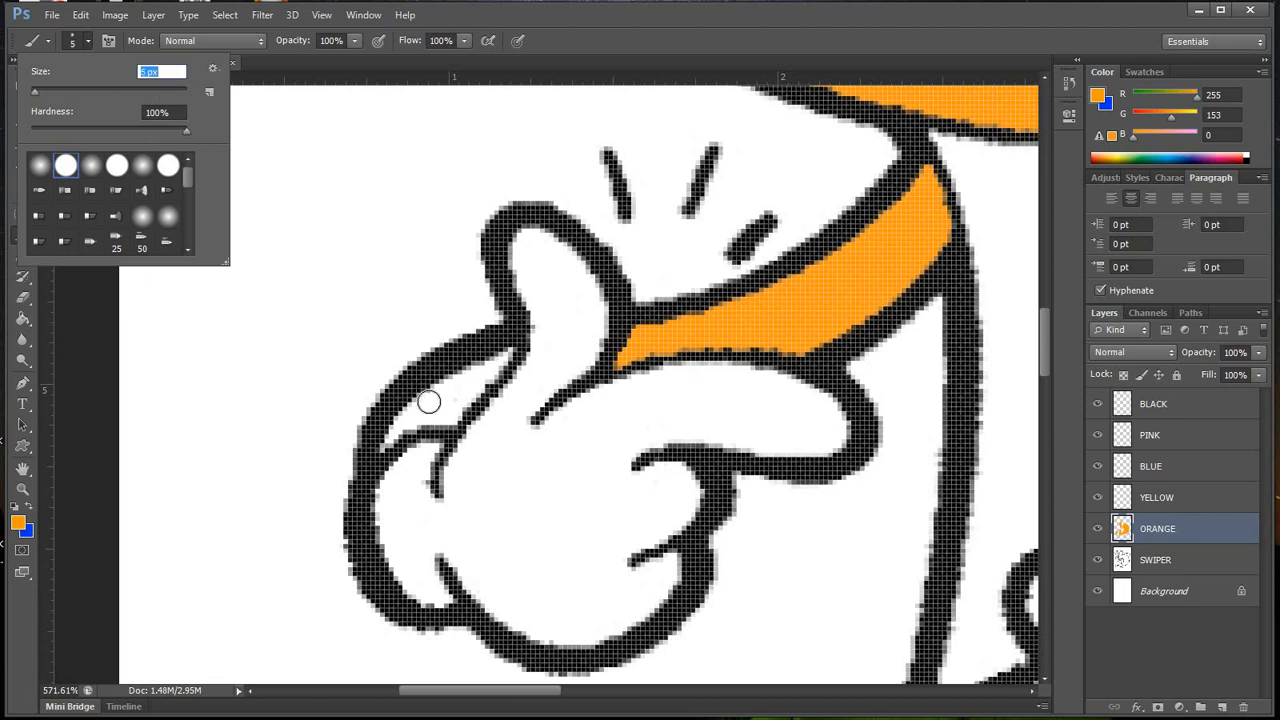
scroll(167, 66, down, 2)
scroll(151, 71, down, 1)
mouse_move(429, 409)
mouse_down()
mouse_move(449, 416)
mouse_move(467, 377)
mouse_move(499, 359)
mouse_move(455, 400)
mouse_up()
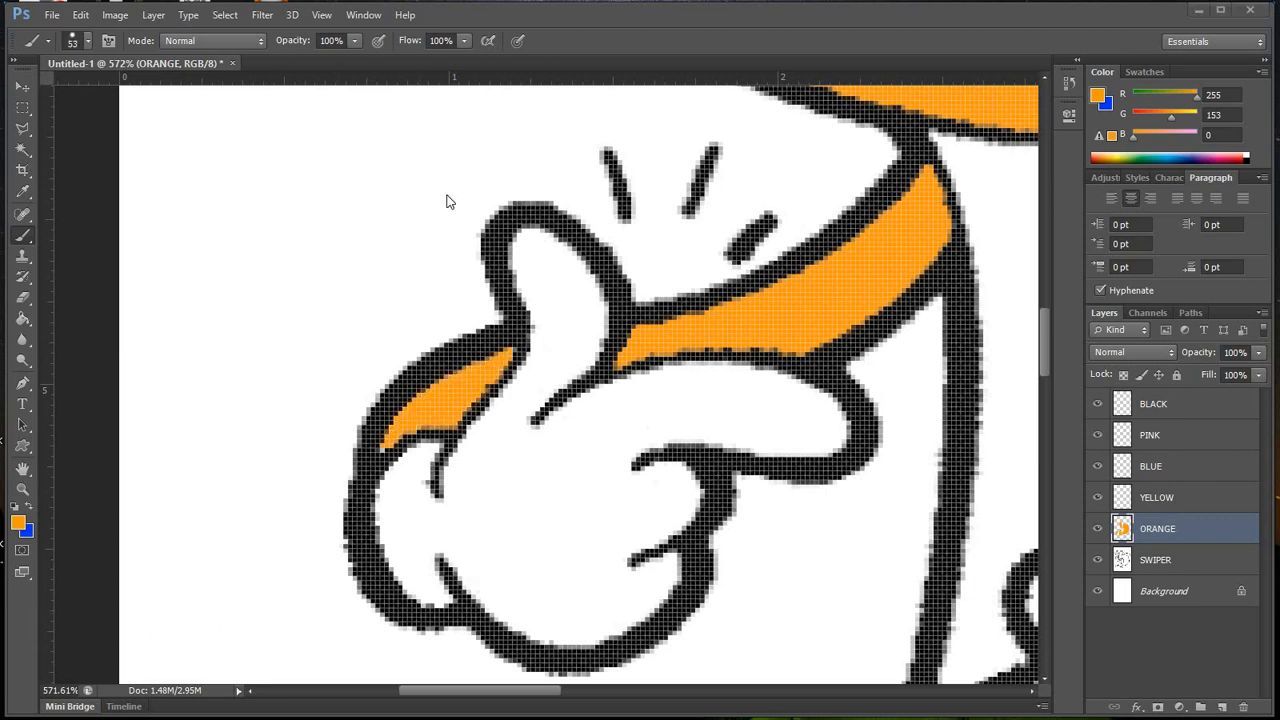
Step: Hide and show the SWIPER layer several times to examine the orange fill without the line art
key(ctrl+minus)
key(ctrl+minus)
key(ctrl+minus)
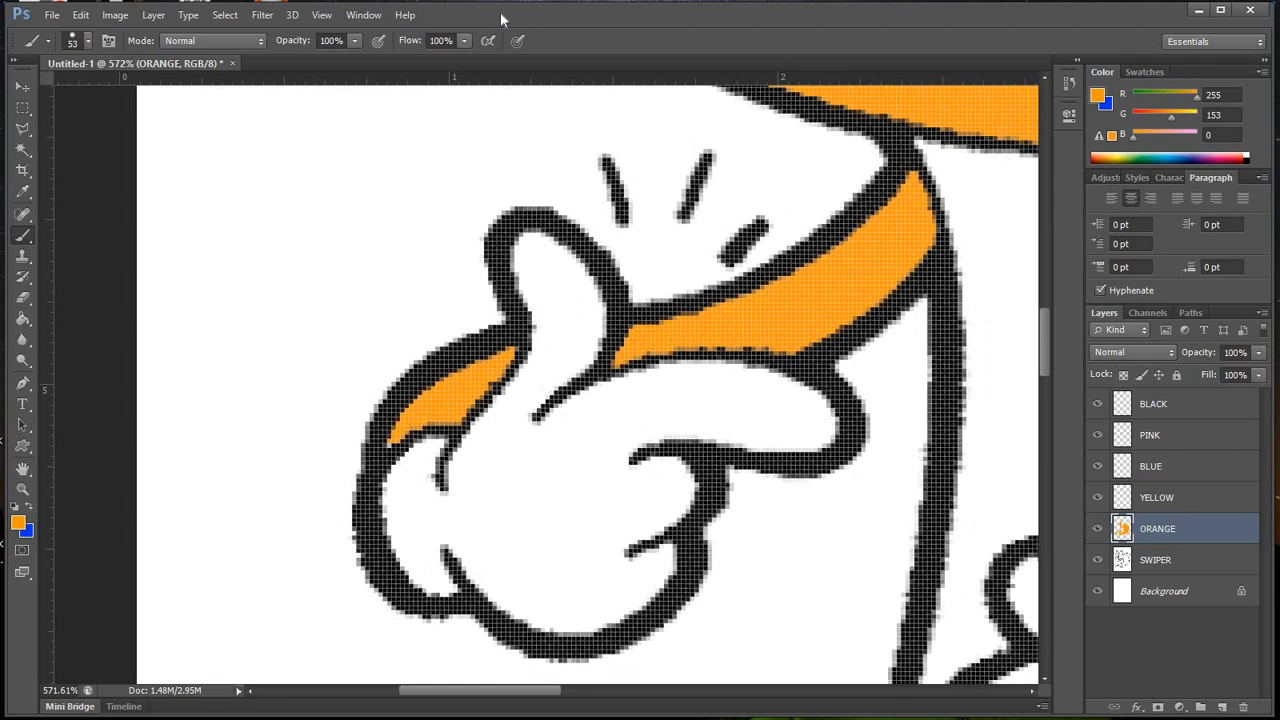
key(ctrl+minus)
key(ctrl+minus)
key(ctrl+minus)
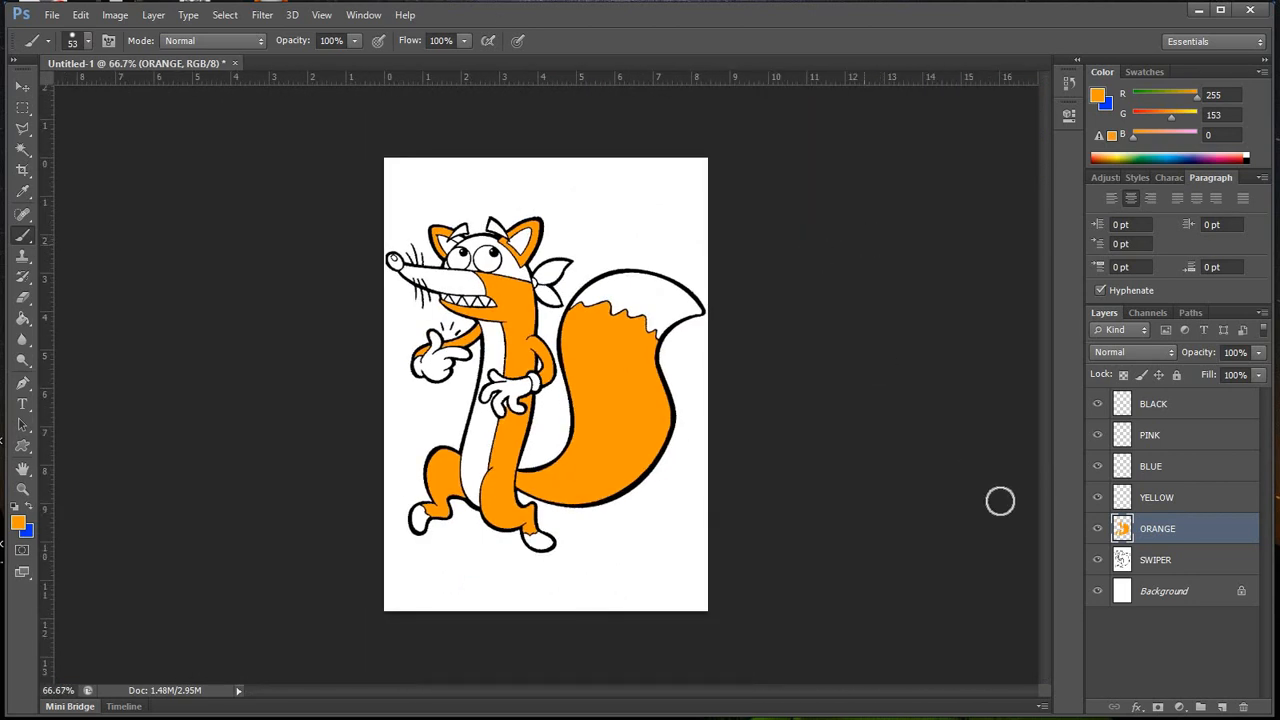
click(1098, 564)
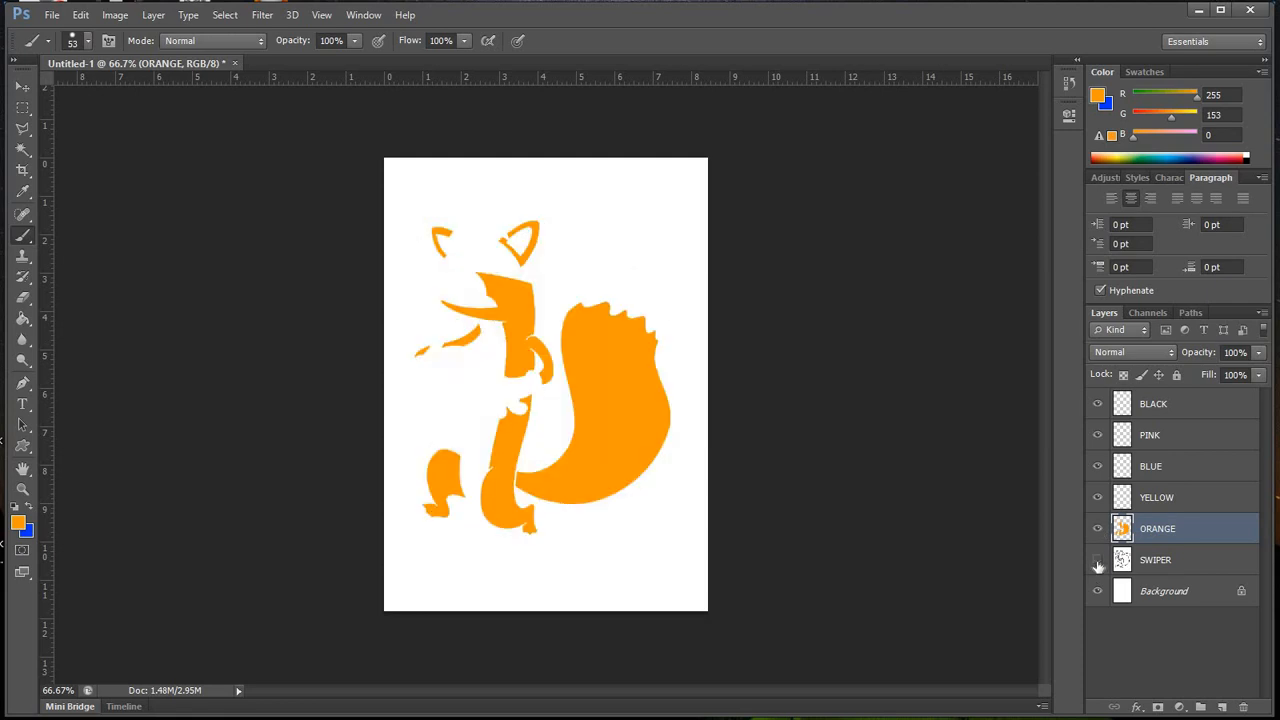
click(1098, 564)
click(1098, 564)
click(1098, 564)
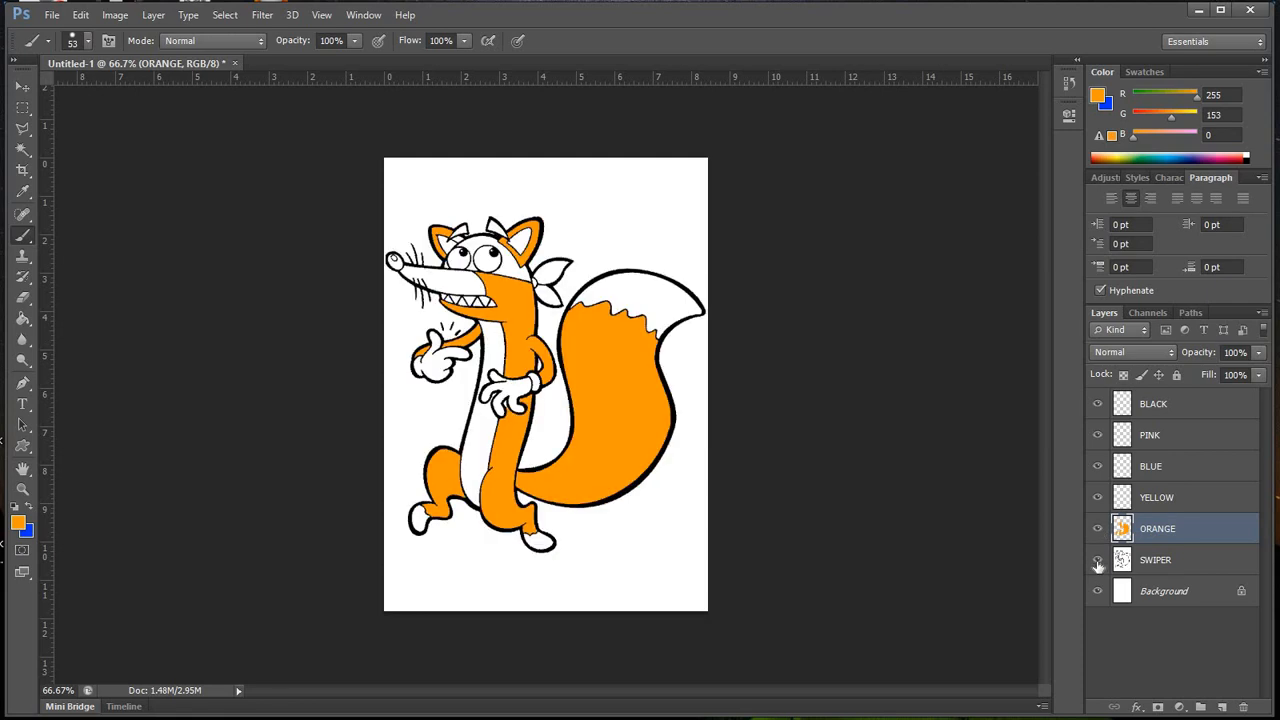
click(1098, 564)
click(1098, 564)
Step: Toggle the visibility of the ORANGE layer and the SWIPER layer to compare the color with the outlines
click(1097, 533)
click(1097, 533)
click(1097, 533)
click(1097, 533)
click(1097, 533)
click(1098, 535)
click(1097, 561)
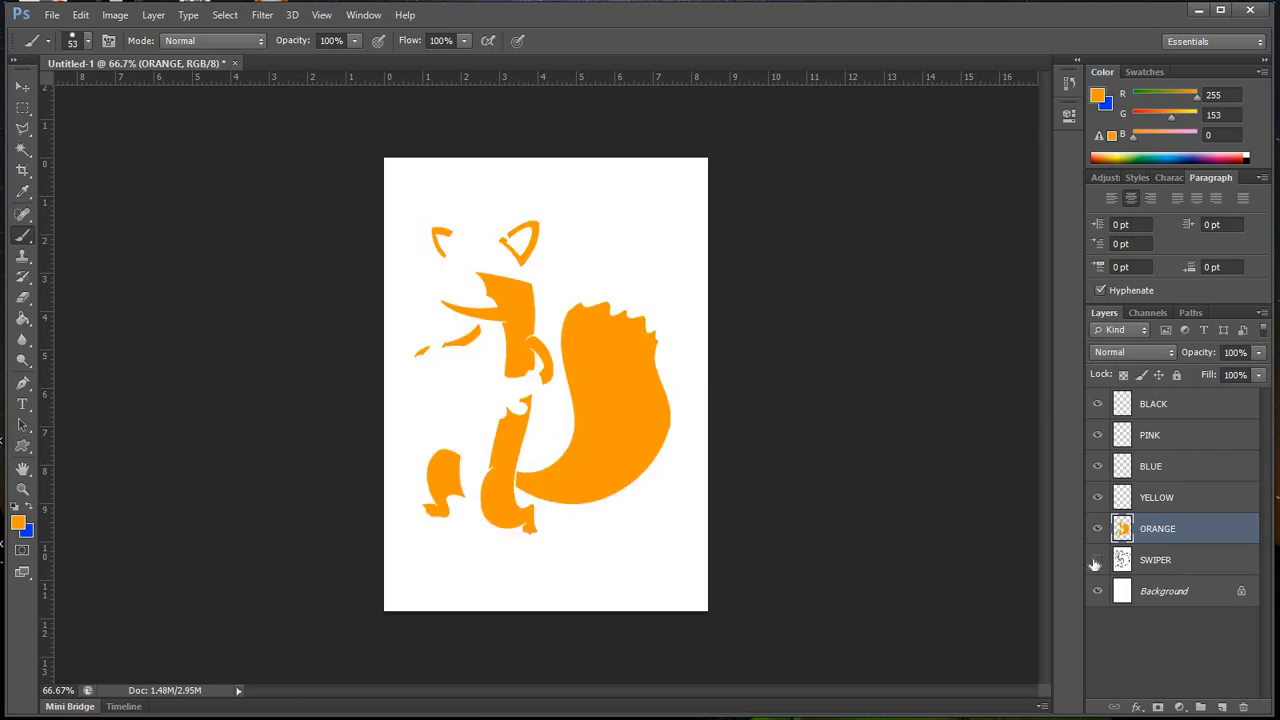
click(1097, 561)
click(1097, 561)
click(1097, 561)
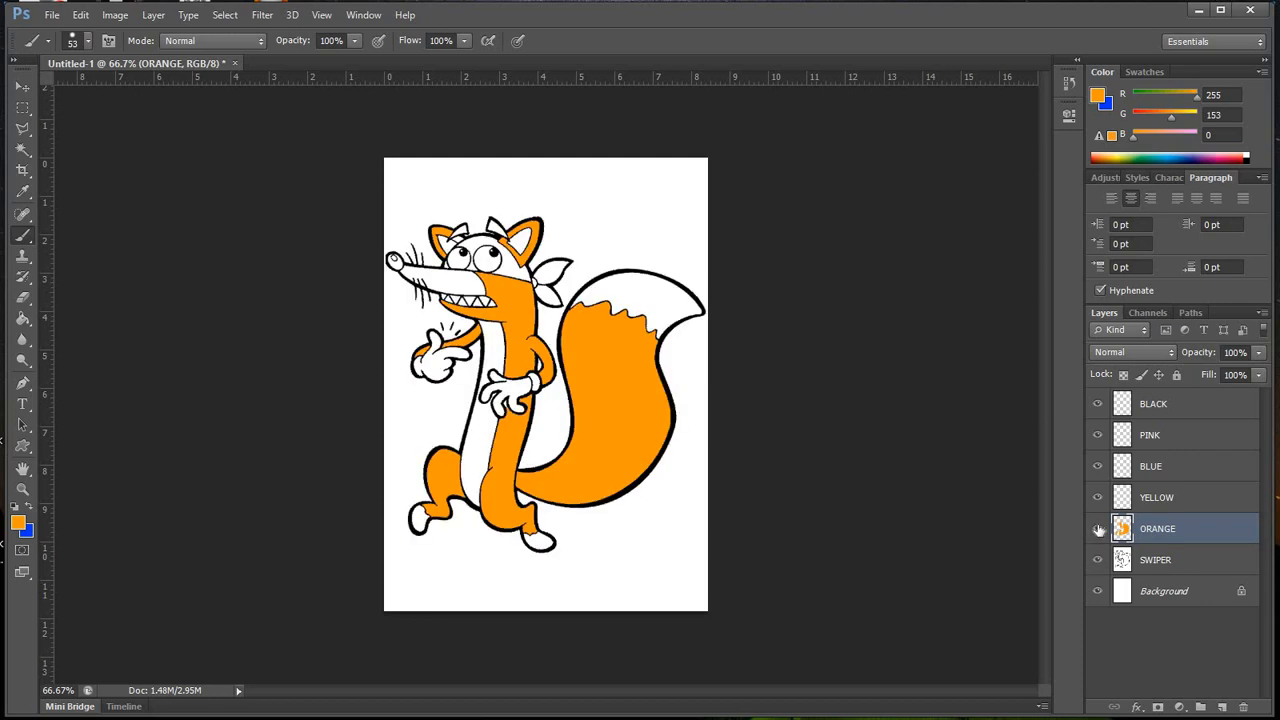
Step: Select the white tail tip, feet, belly, snout and eyebrows together with the Magic Wand on the SWIPER layer
click(1098, 531)
click(1098, 531)
click(1162, 563)
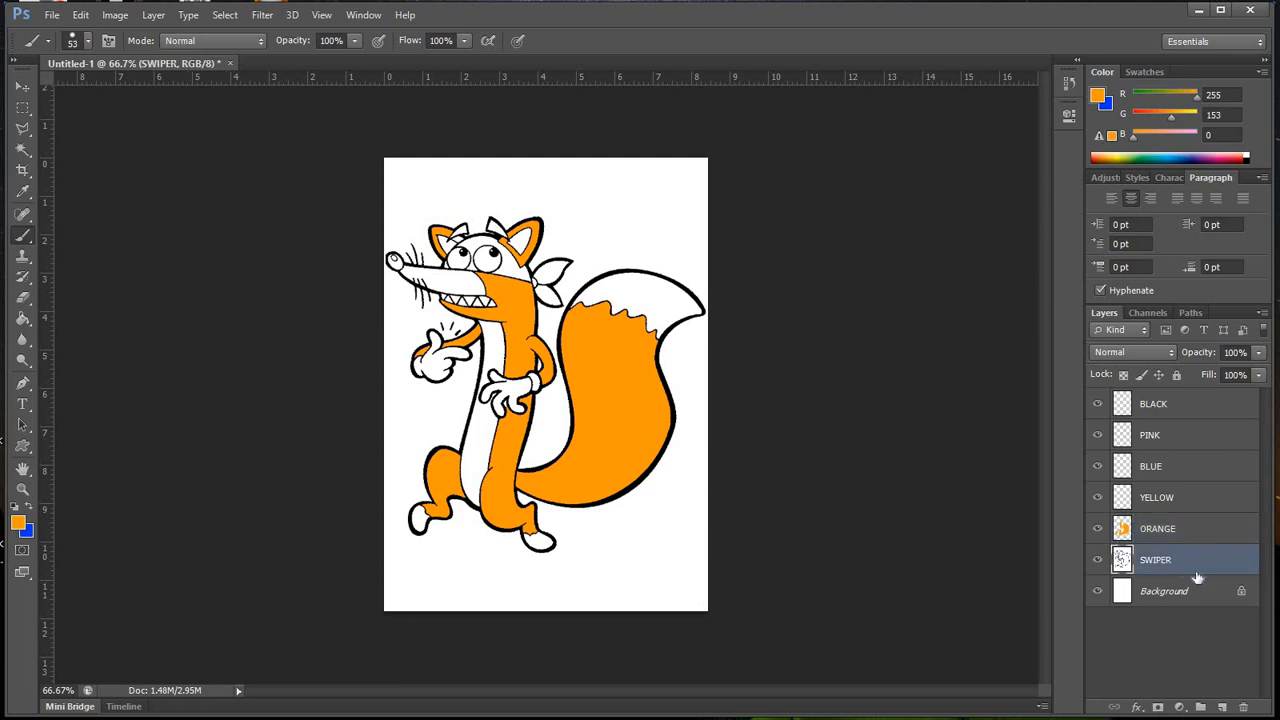
click(23, 150)
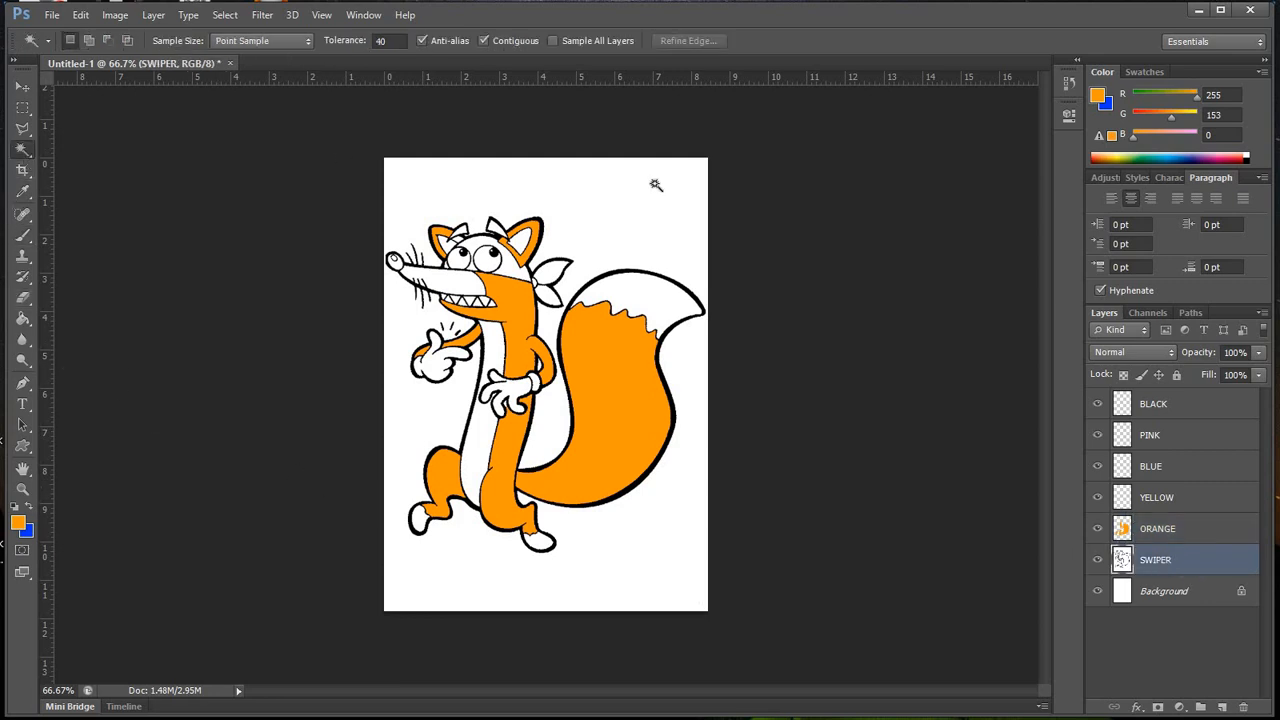
click(660, 310)
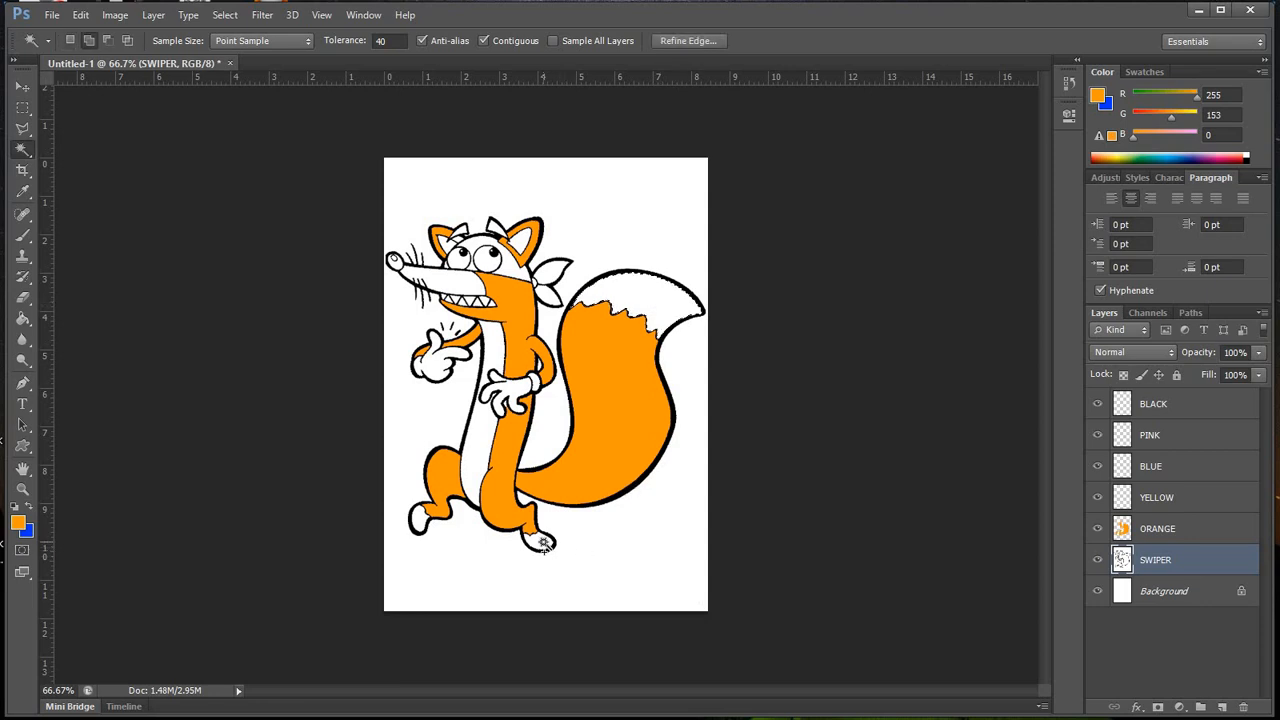
click(535, 547)
click(420, 520)
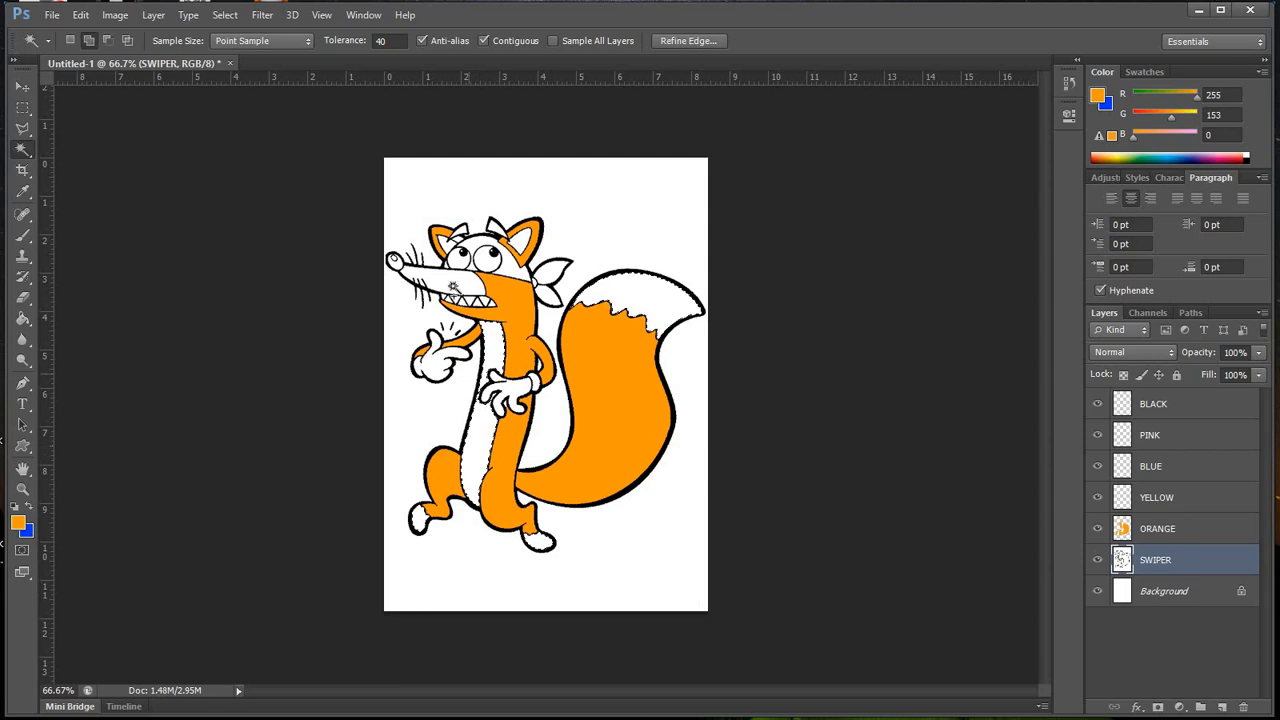
shift+click(478, 292)
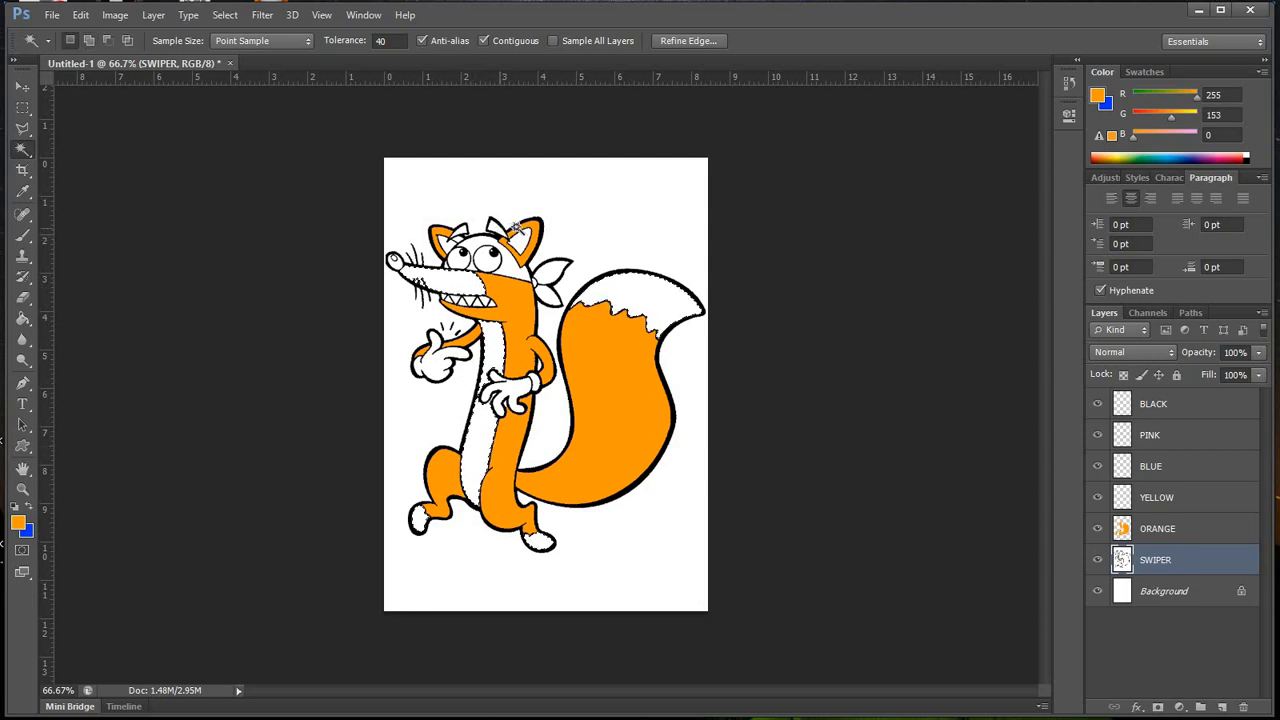
key(shift)
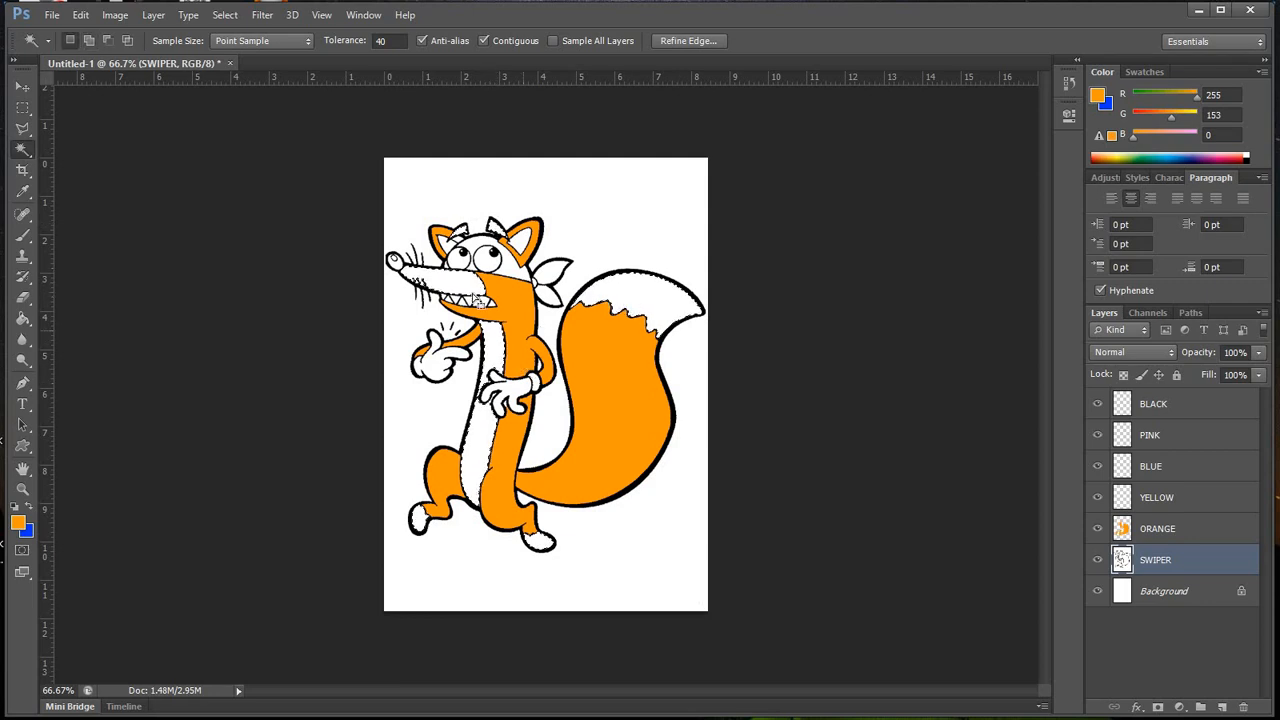
Step: Set the foreground color to yellow ffff00 and the Brush size to 64 px
click(18, 521)
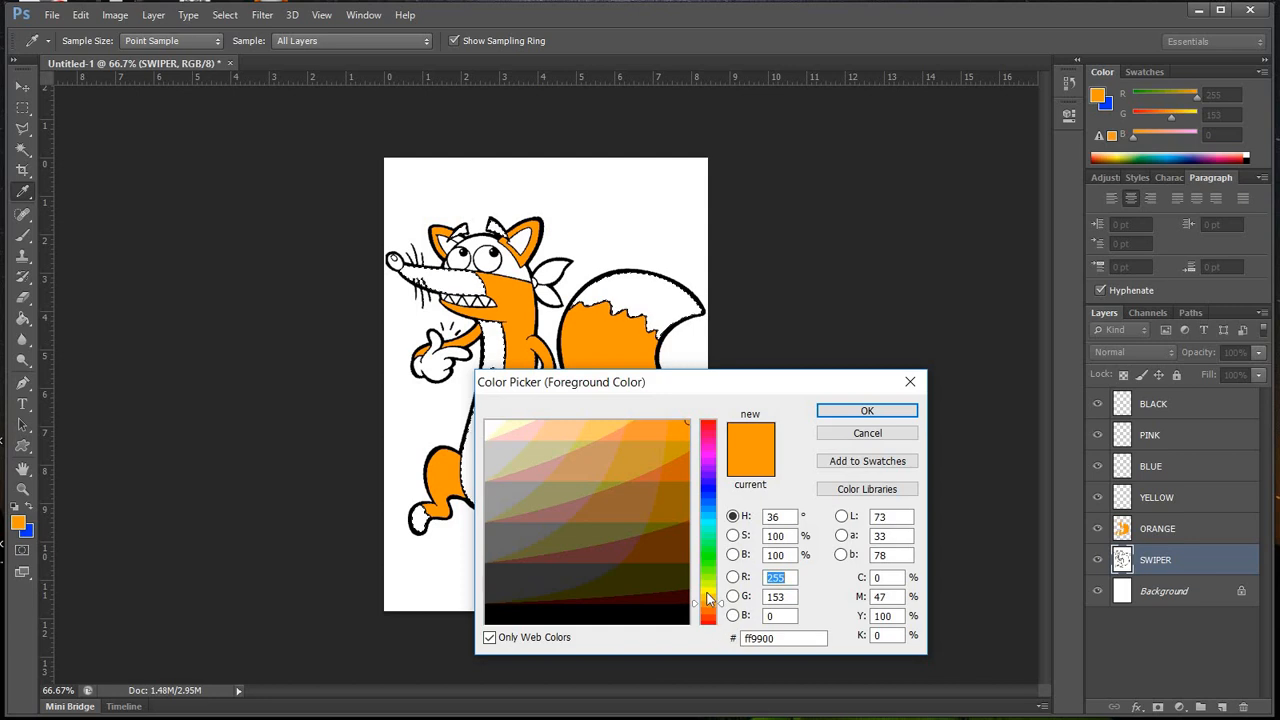
drag(707, 600, 707, 592)
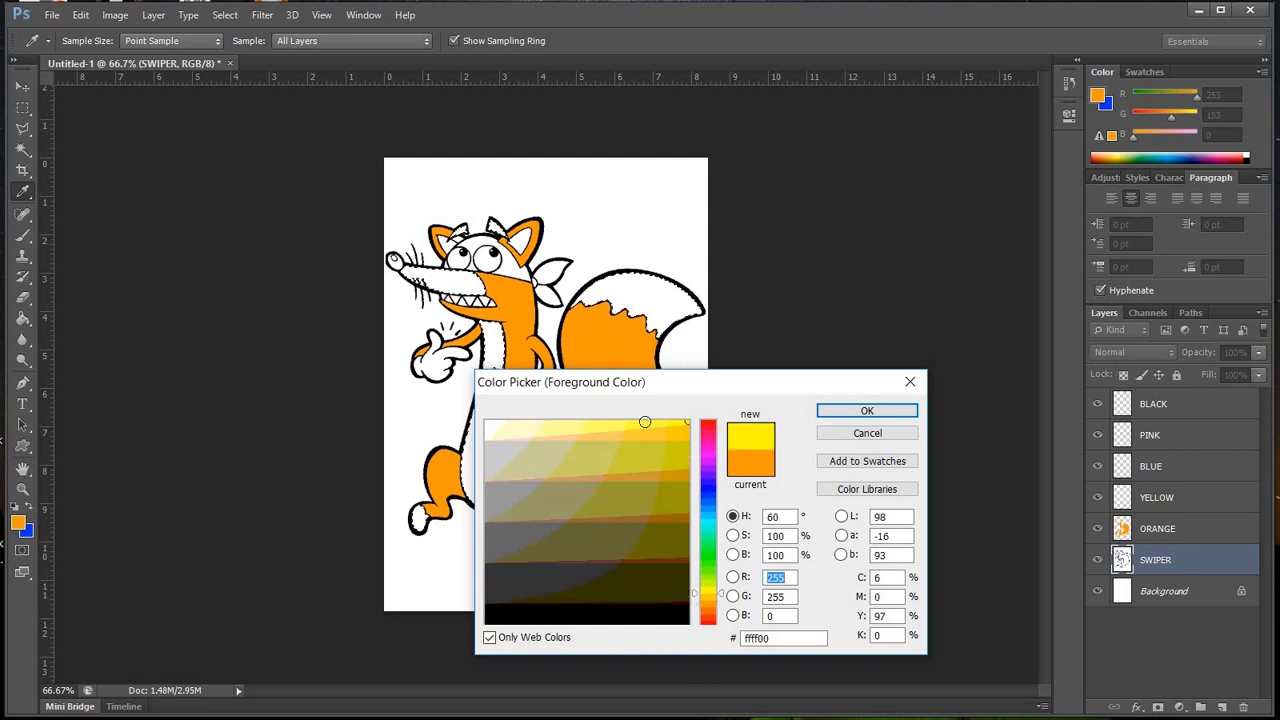
click(874, 410)
click(24, 150)
click(24, 235)
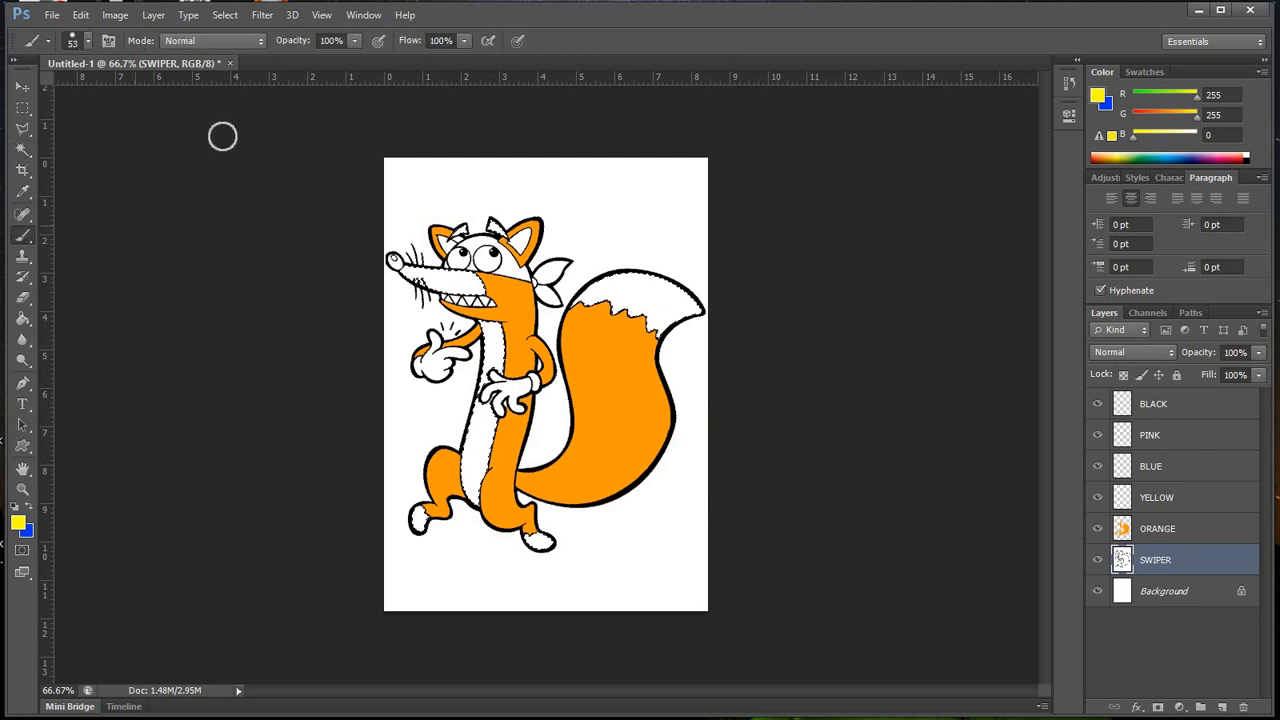
click(87, 41)
click(80, 92)
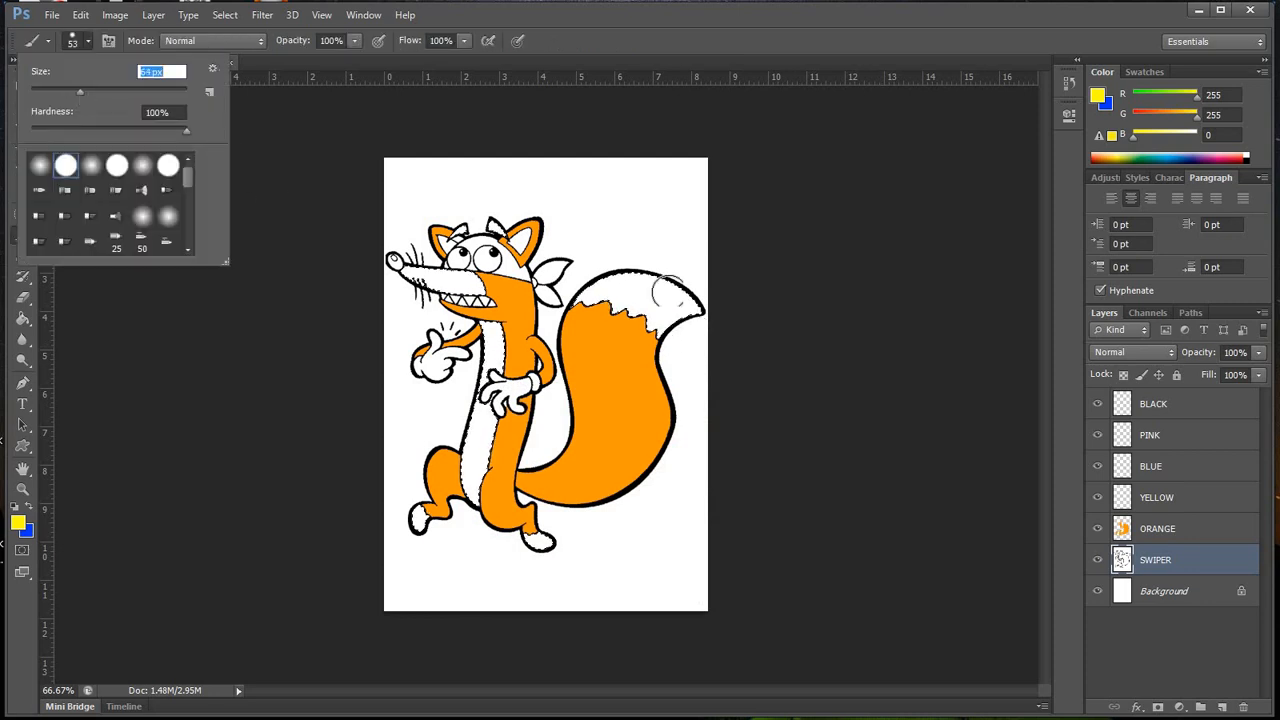
drag(665, 318, 627, 306)
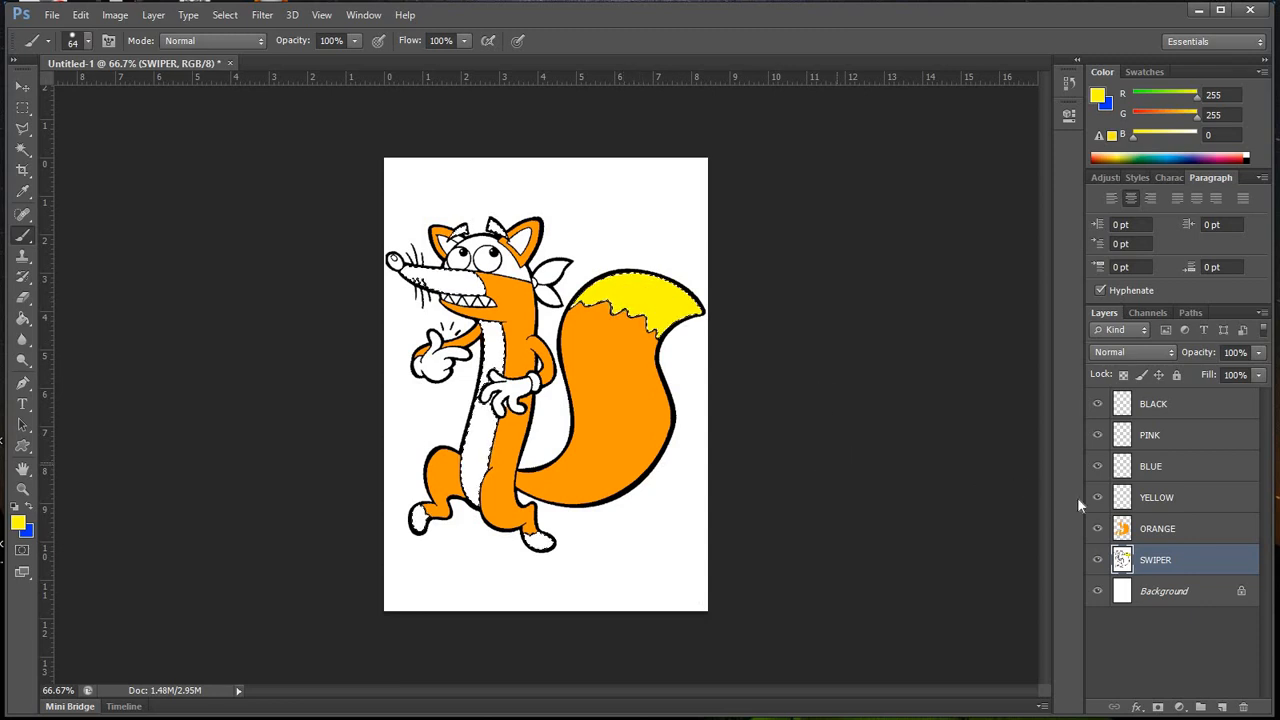
click(1097, 529)
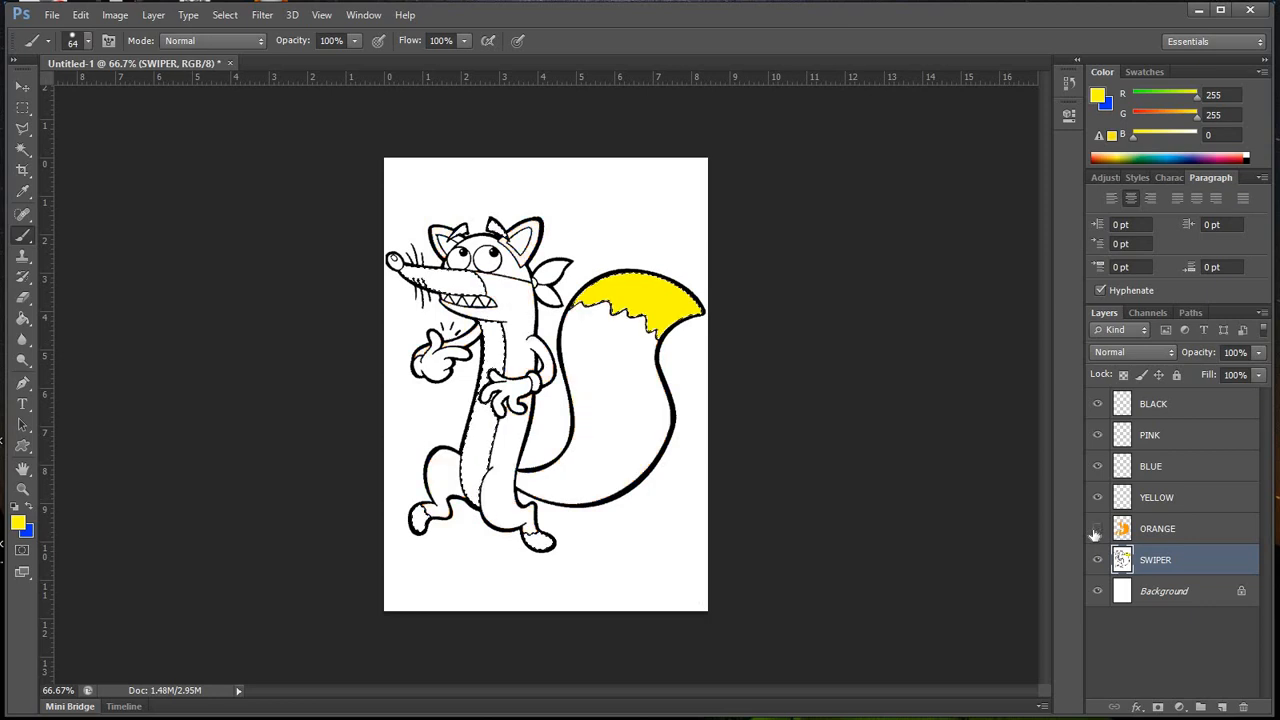
click(1097, 529)
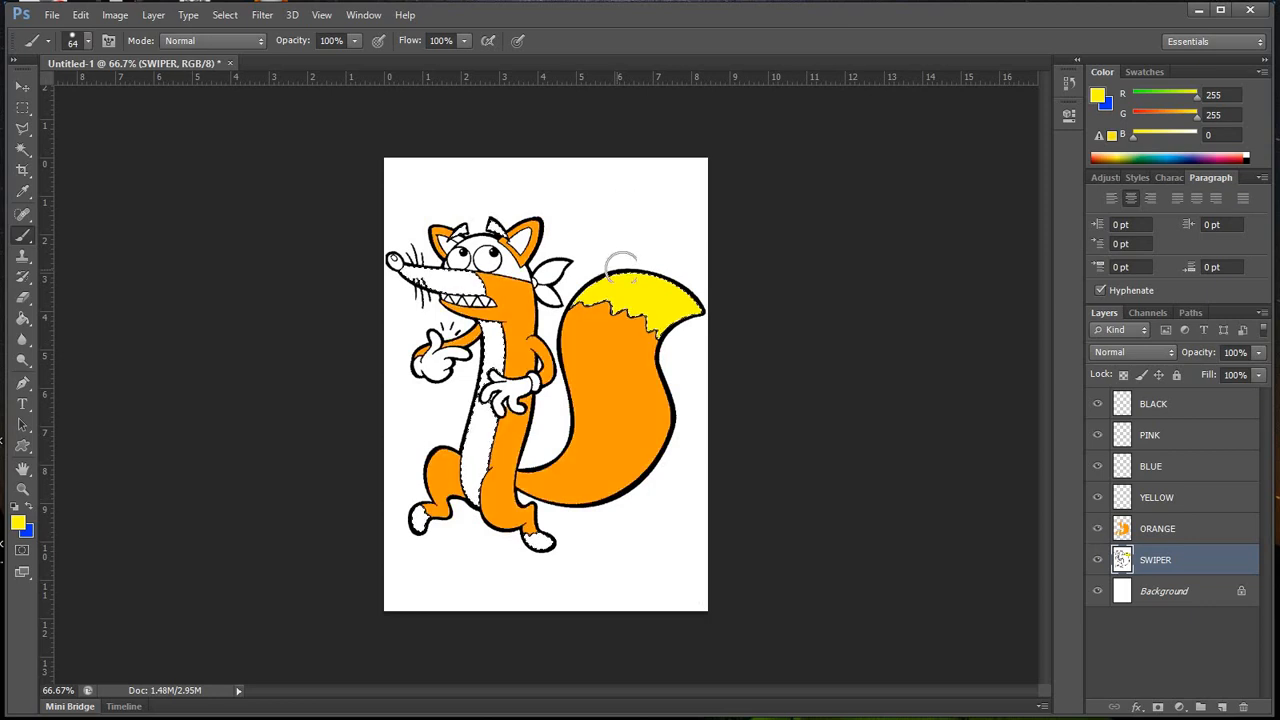
key(ctrl+z)
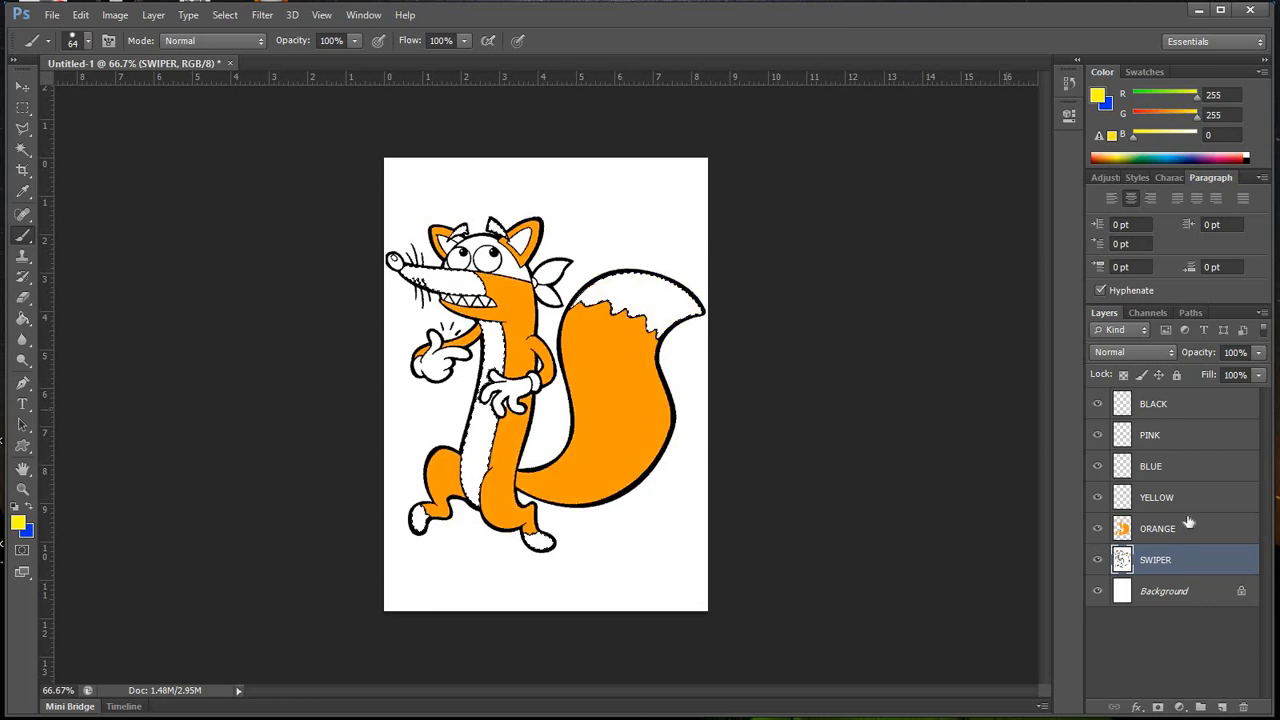
Step: Paint the selected tail tip, snout, eyebrows, belly and feet yellow on the YELLOW layer, and clear the selection
click(1150, 500)
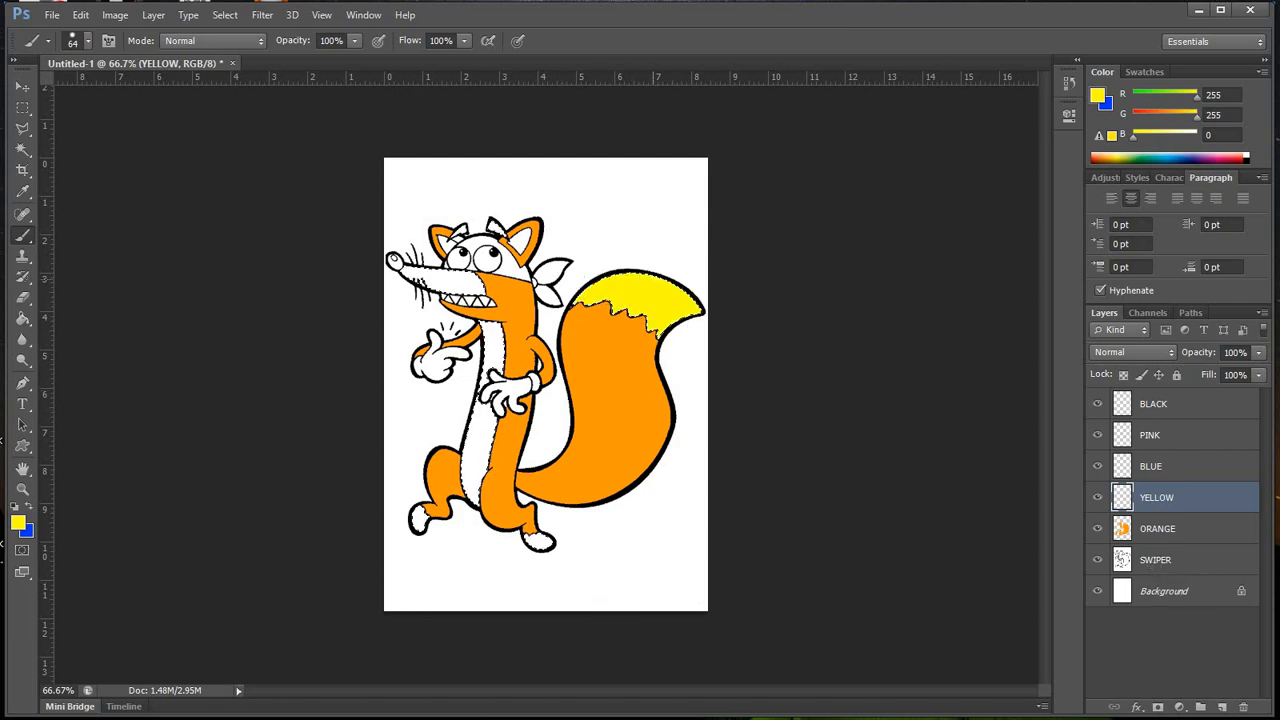
key(ctrl+d)
key(m)
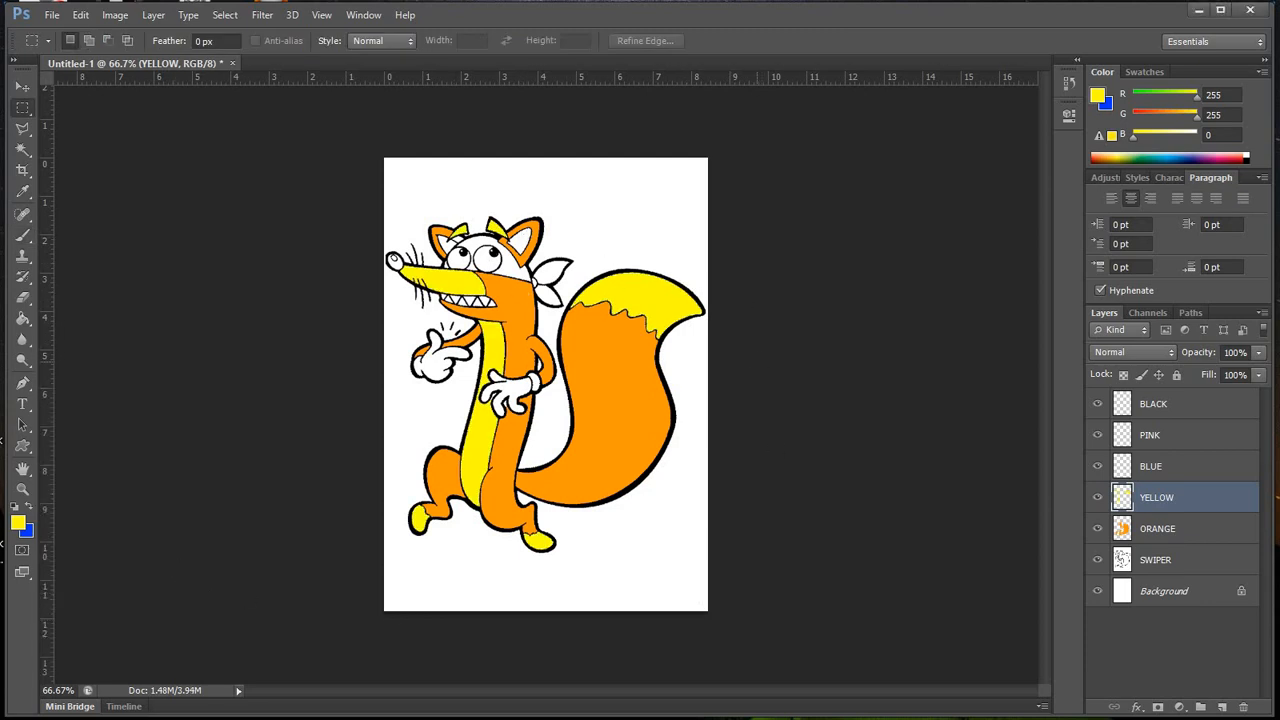
Step: Hide and show the SWIPER layer several times to examine the yellow and orange fills without the line art
click(1097, 560)
click(1097, 561)
click(1097, 561)
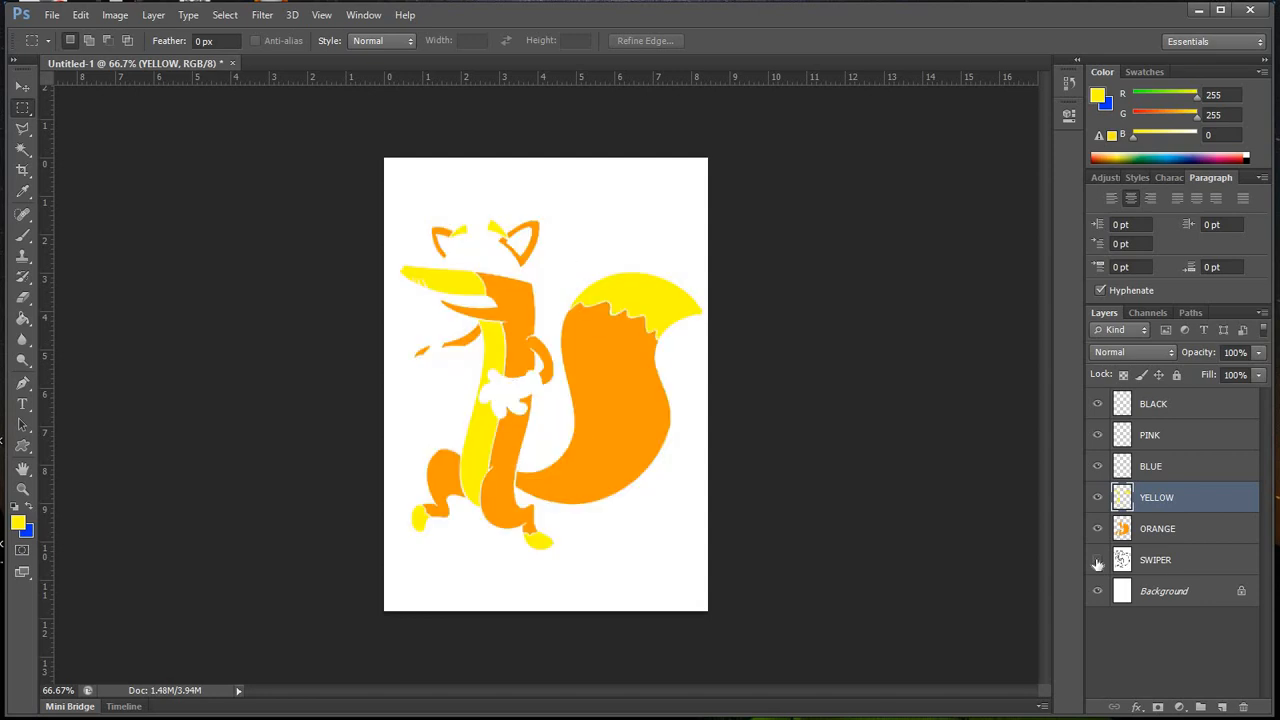
click(1097, 561)
click(1097, 561)
click(1097, 561)
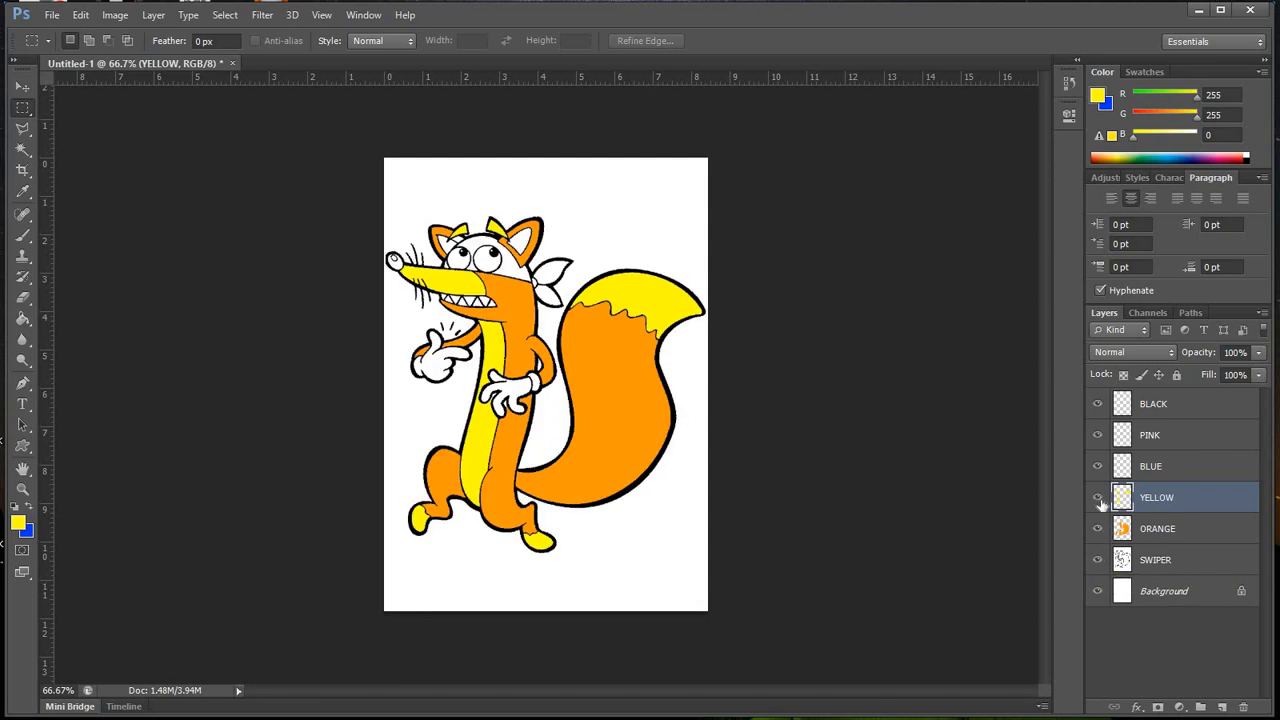
Step: Toggle the visibility of the YELLOW layer and the ORANGE layer to check which areas each one colors
click(1099, 498)
click(1099, 498)
click(1099, 498)
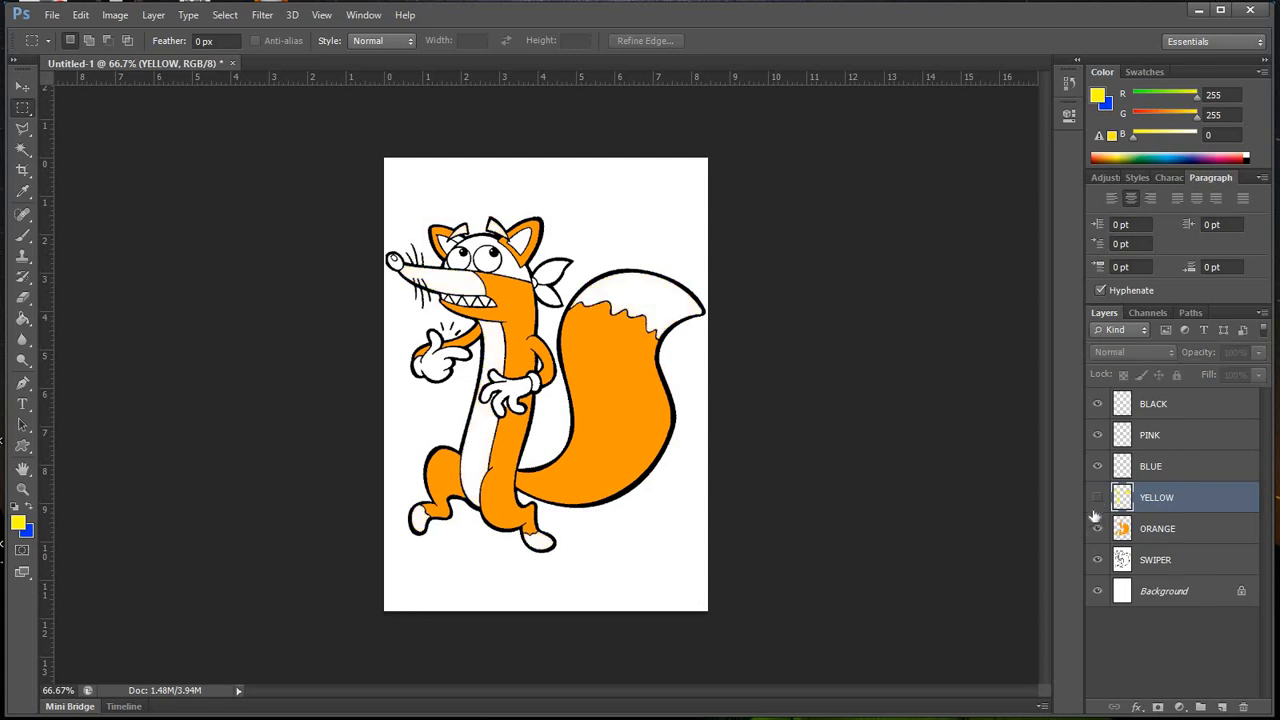
click(1099, 498)
click(1097, 529)
click(1097, 529)
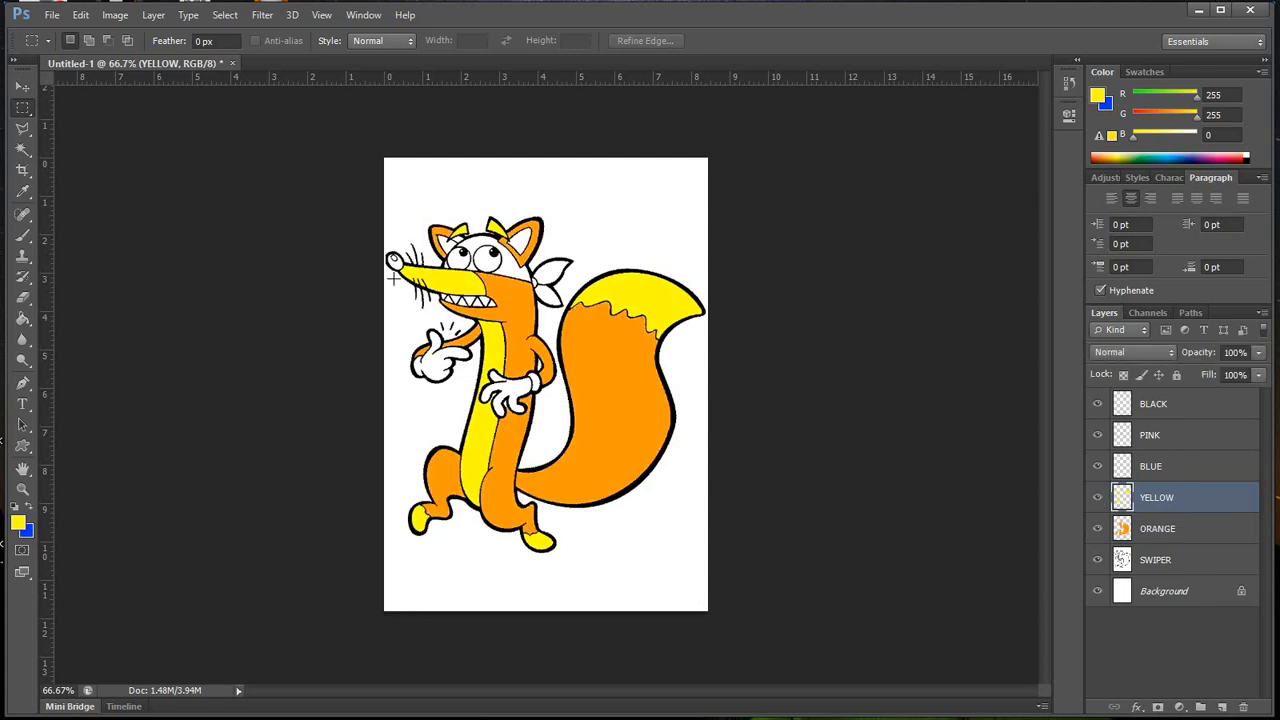
Step: Select both gloves and the mask's knotted ends with the Magic Wand on the SWIPER layer
click(1170, 569)
key(w)
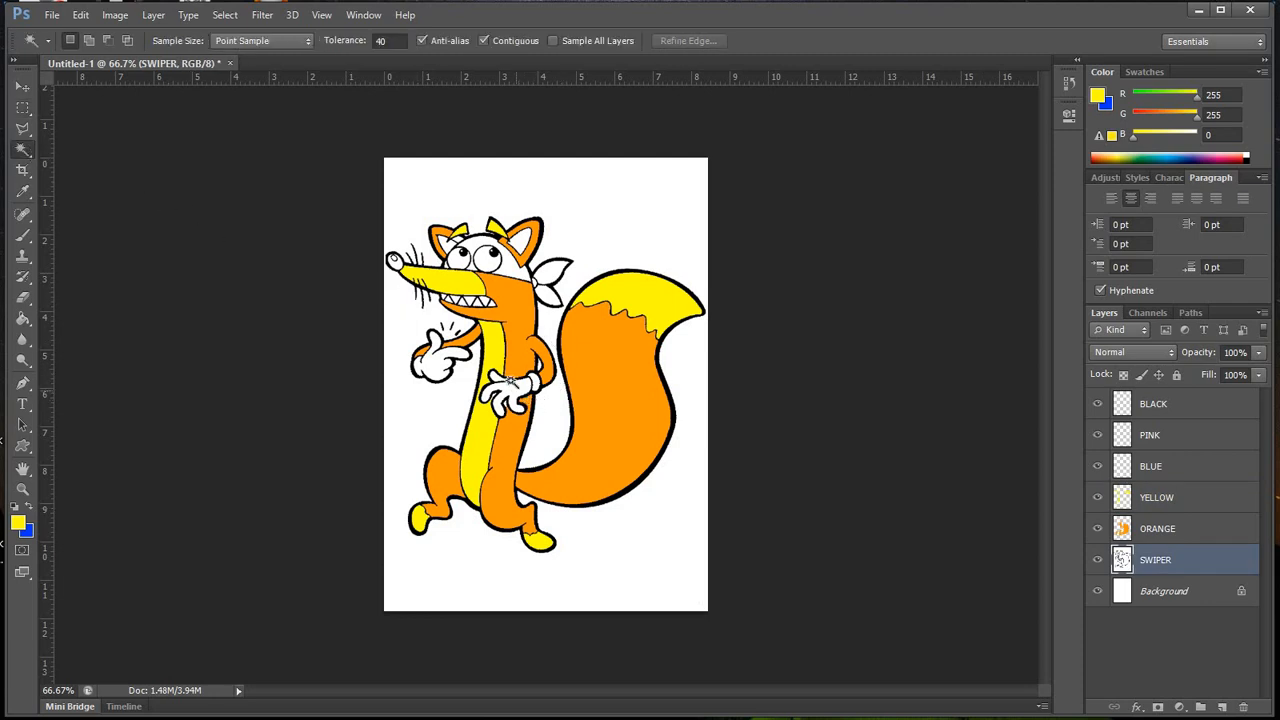
click(512, 390)
shift+click(438, 371)
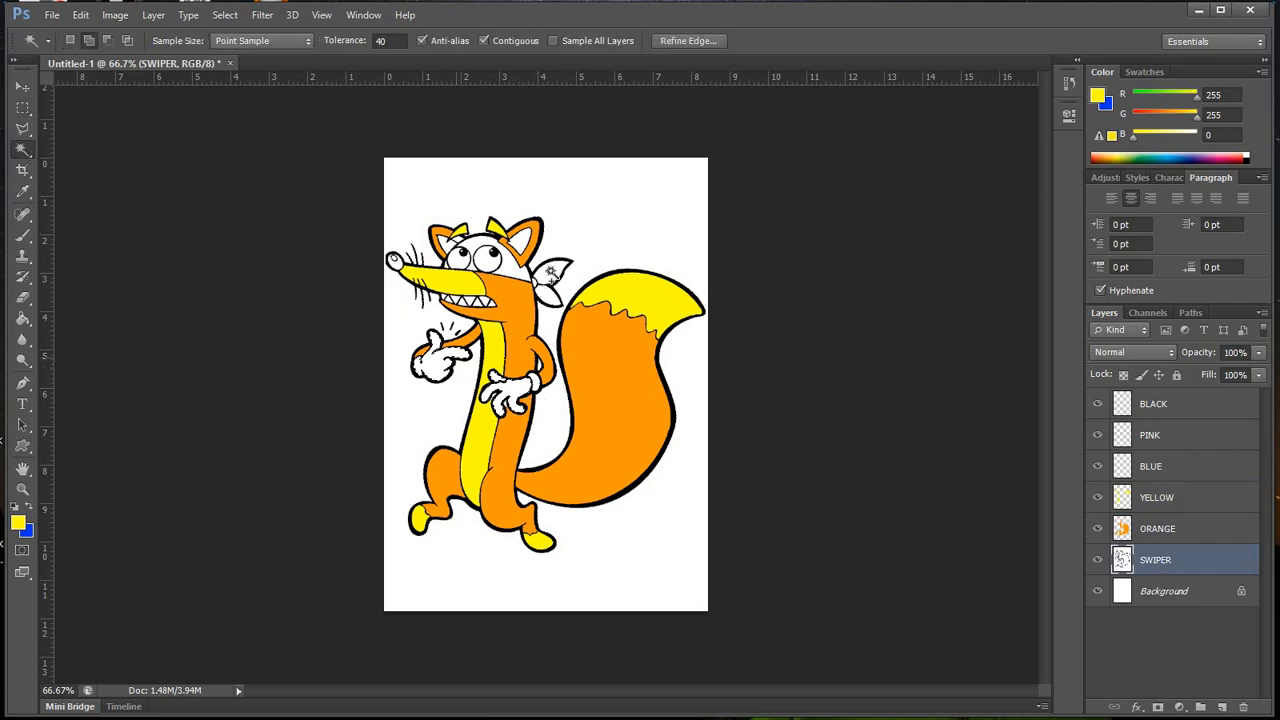
shift+click(548, 284)
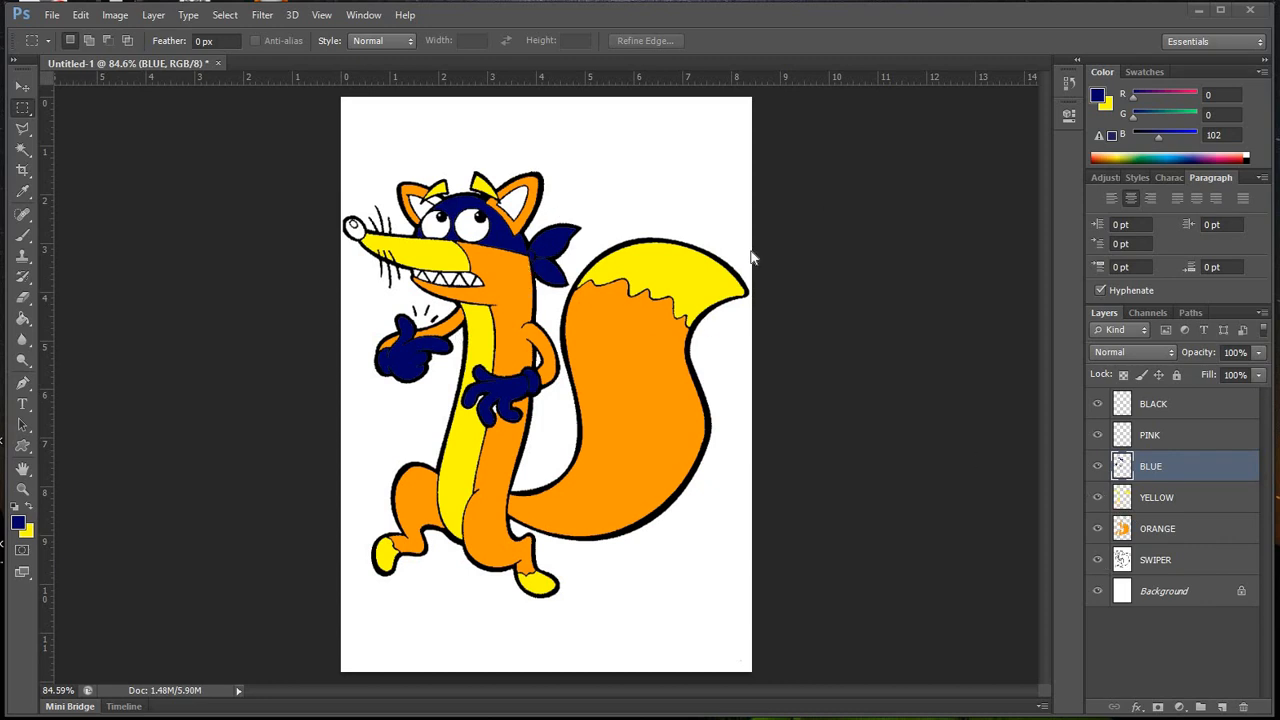
Step: Hide and show the SWIPER layer several times to examine the blue, yellow and orange fills without the outlines
click(1098, 560)
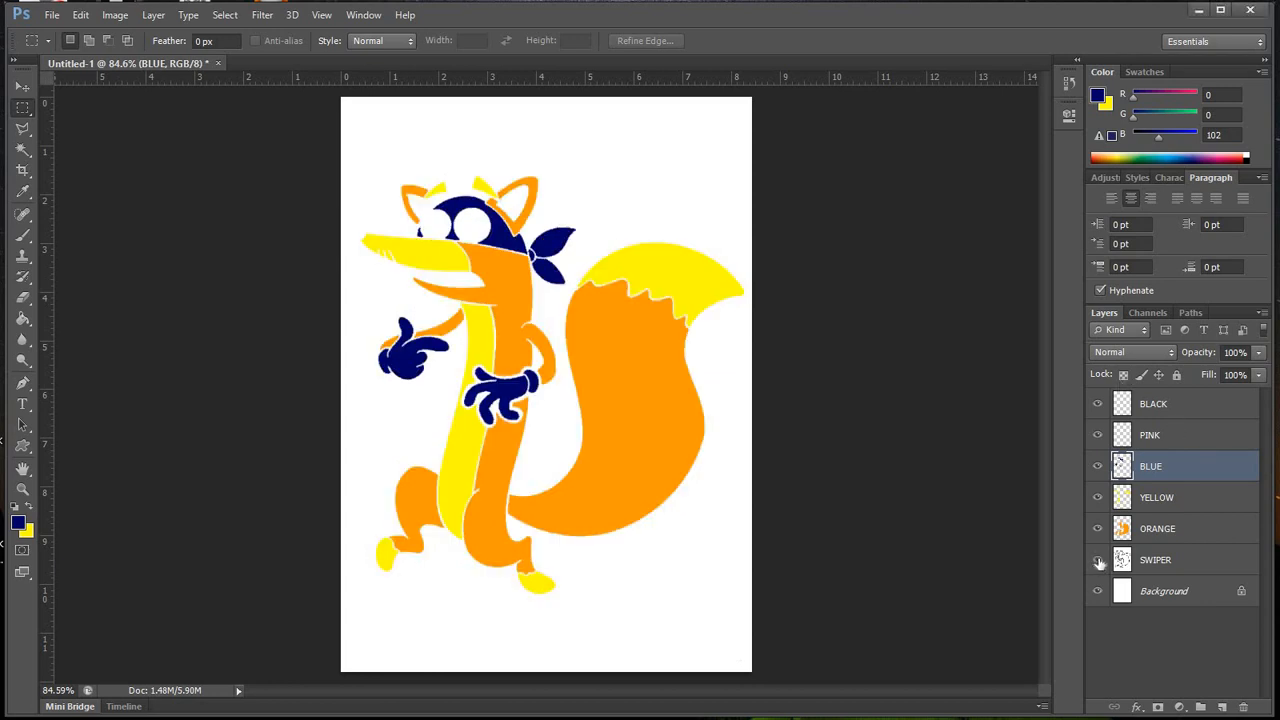
click(1098, 560)
click(1098, 560)
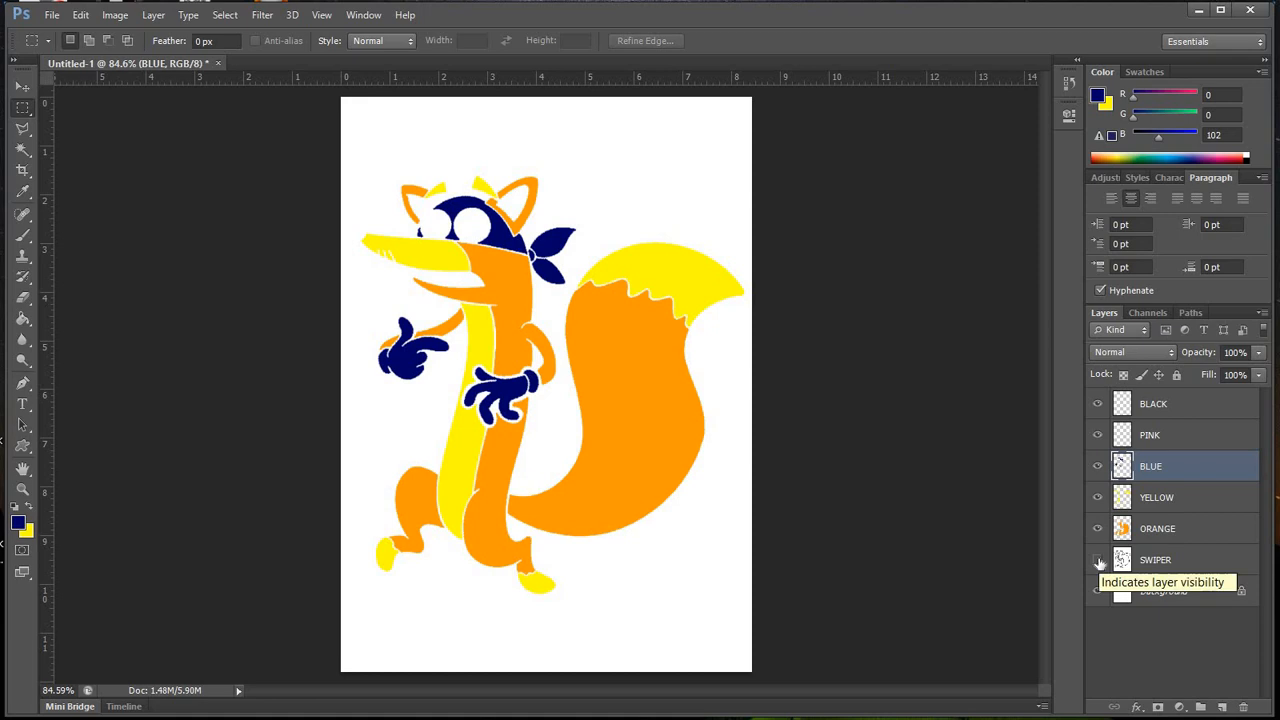
click(1098, 560)
click(1098, 560)
click(1098, 560)
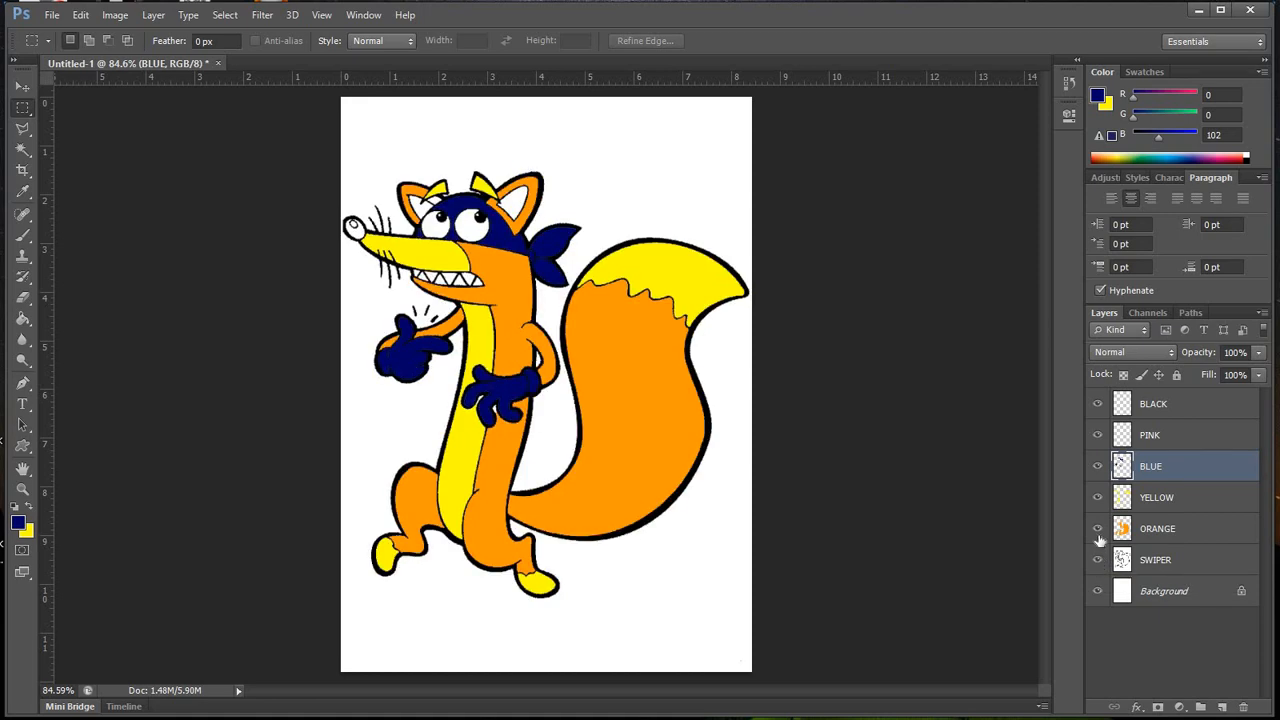
Step: Toggle the ORANGE, YELLOW and BLUE layers one after another to examine the areas each color covers
click(1098, 535)
click(1098, 535)
click(1098, 535)
click(1098, 535)
click(1098, 499)
click(1098, 497)
click(1098, 497)
click(1098, 497)
click(1099, 467)
click(1099, 467)
click(1099, 467)
click(1099, 467)
click(1099, 467)
click(1099, 467)
click(1099, 467)
click(1099, 467)
Step: Select the small unpainted gap beneath the left eyebrow with the Magic Wand on the SWIPER layer
click(22, 489)
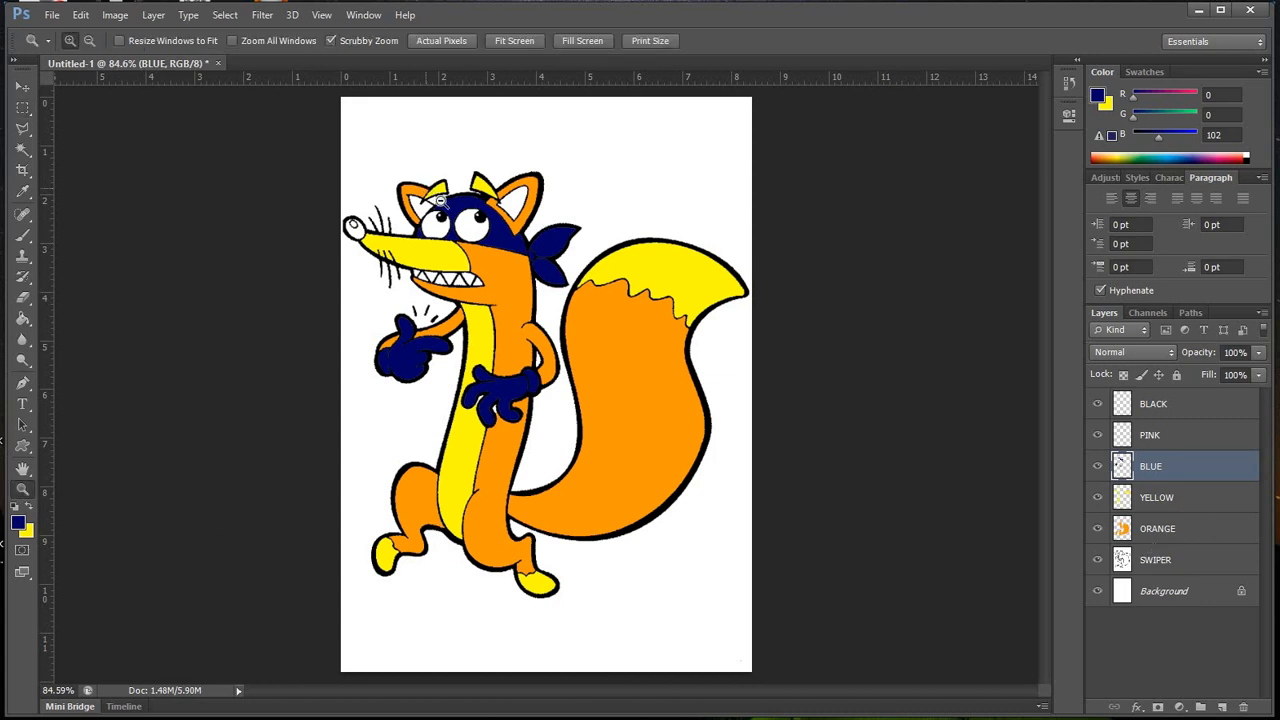
drag(440, 205, 446, 233)
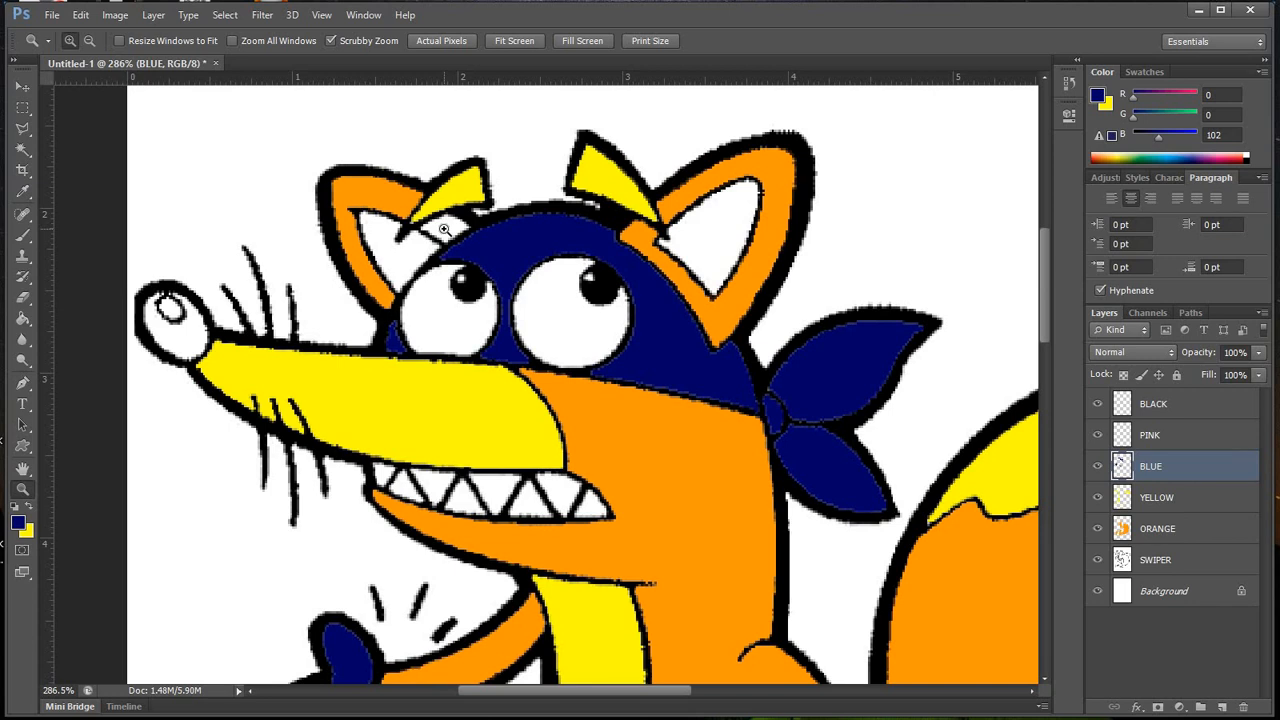
click(1170, 562)
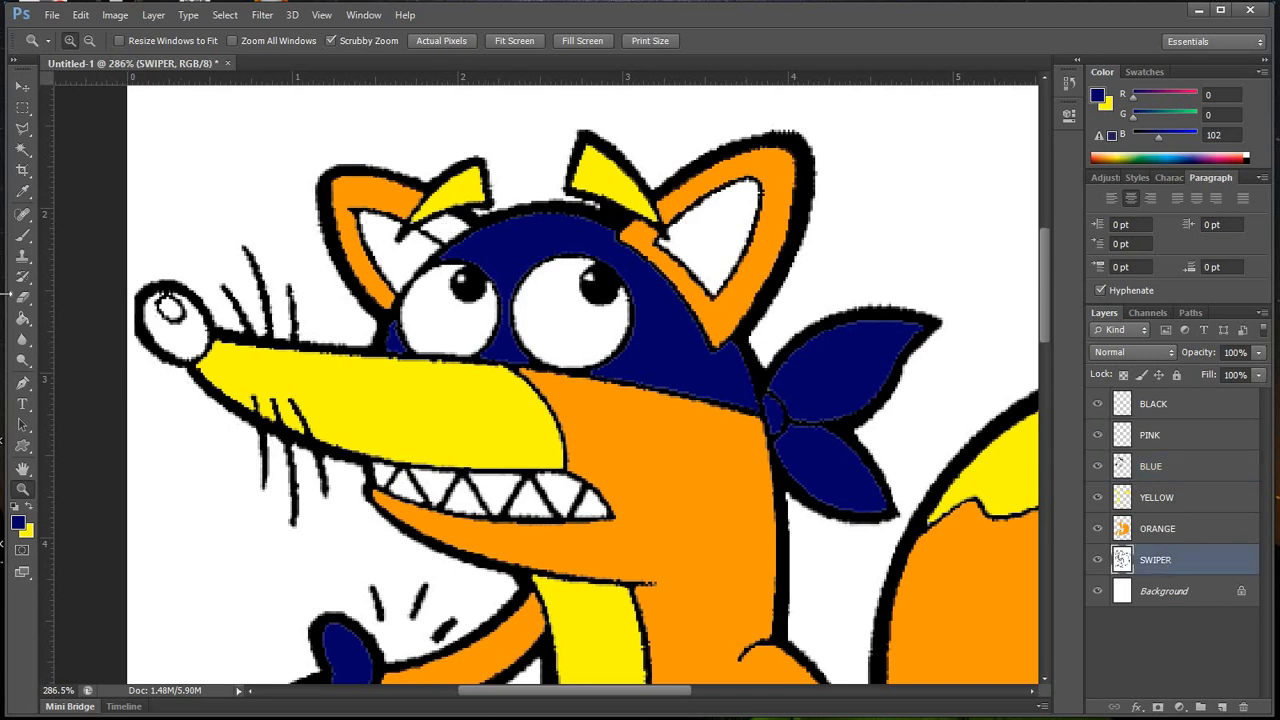
click(24, 149)
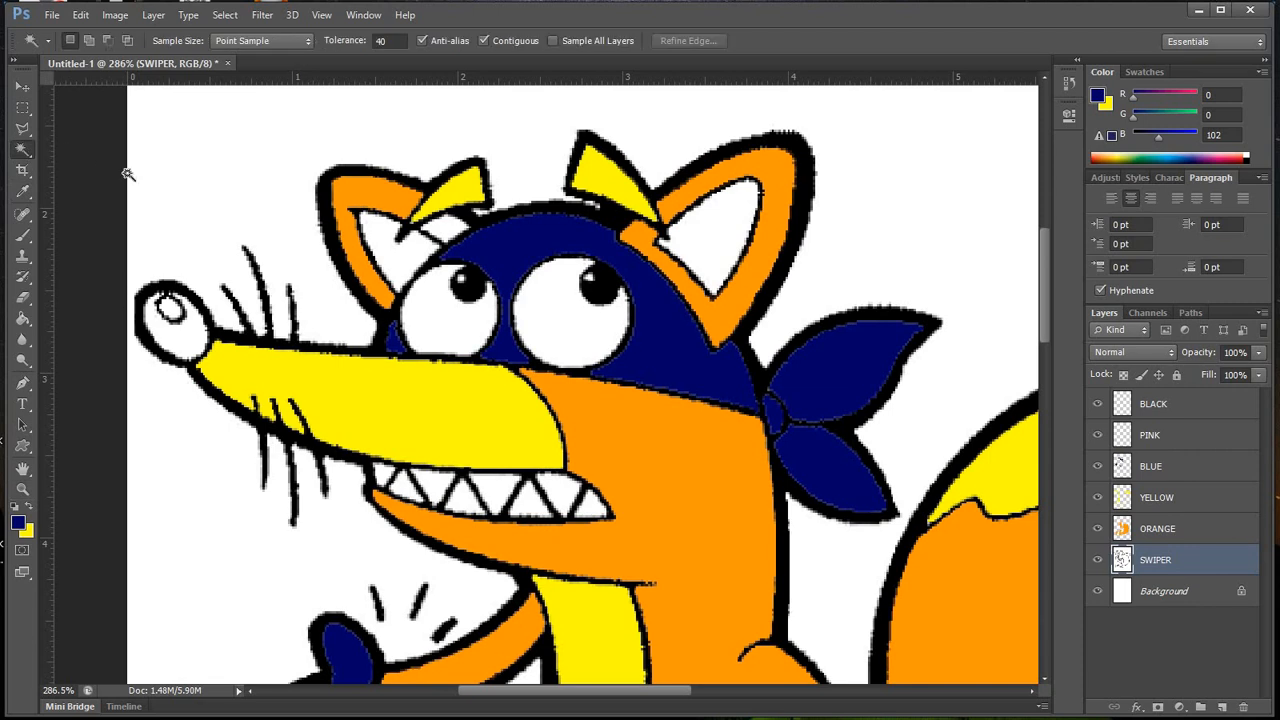
click(456, 225)
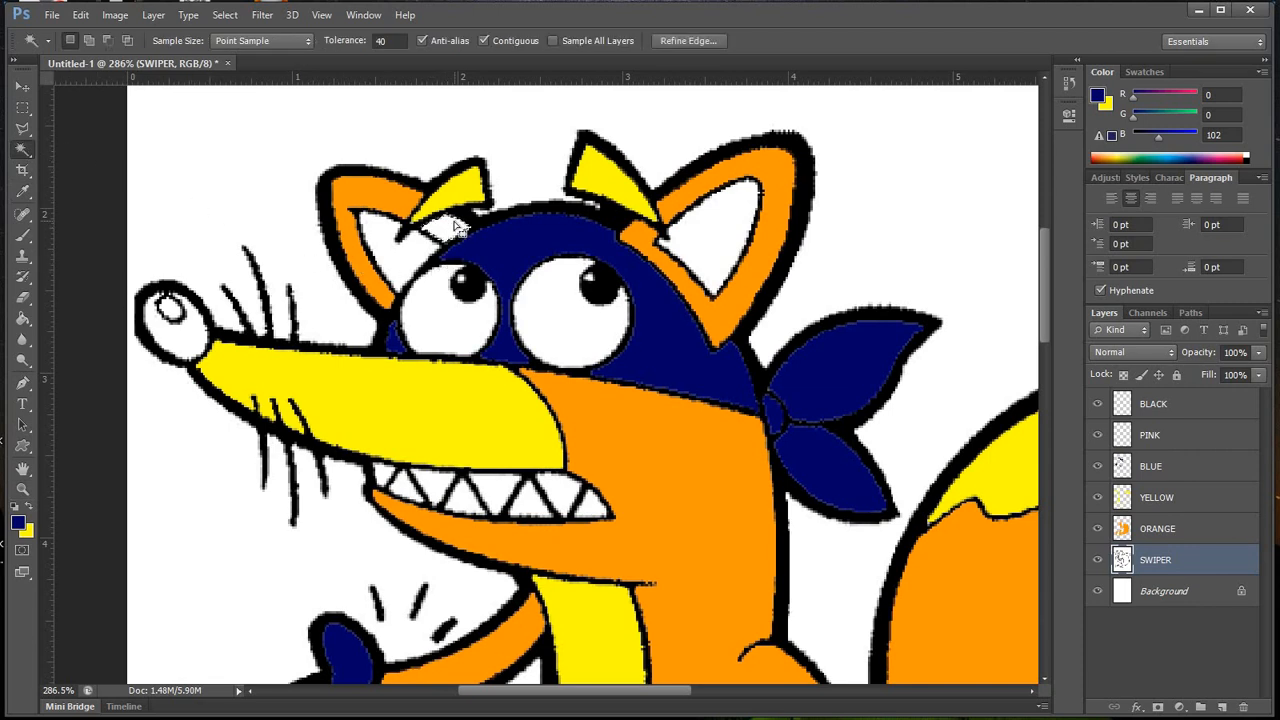
Step: Paint the selected gap beneath the left eyebrow on the ORANGE layer with orange sampled from the ear and a 54 px brush
click(1200, 529)
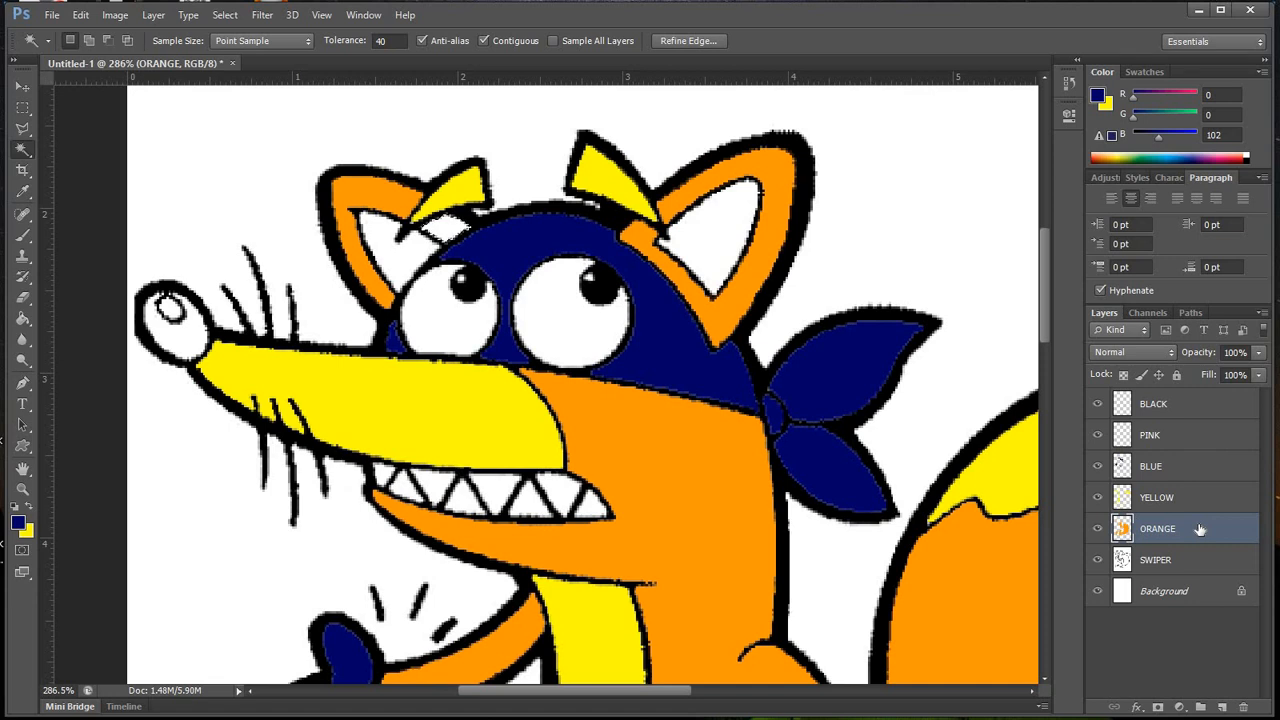
click(27, 188)
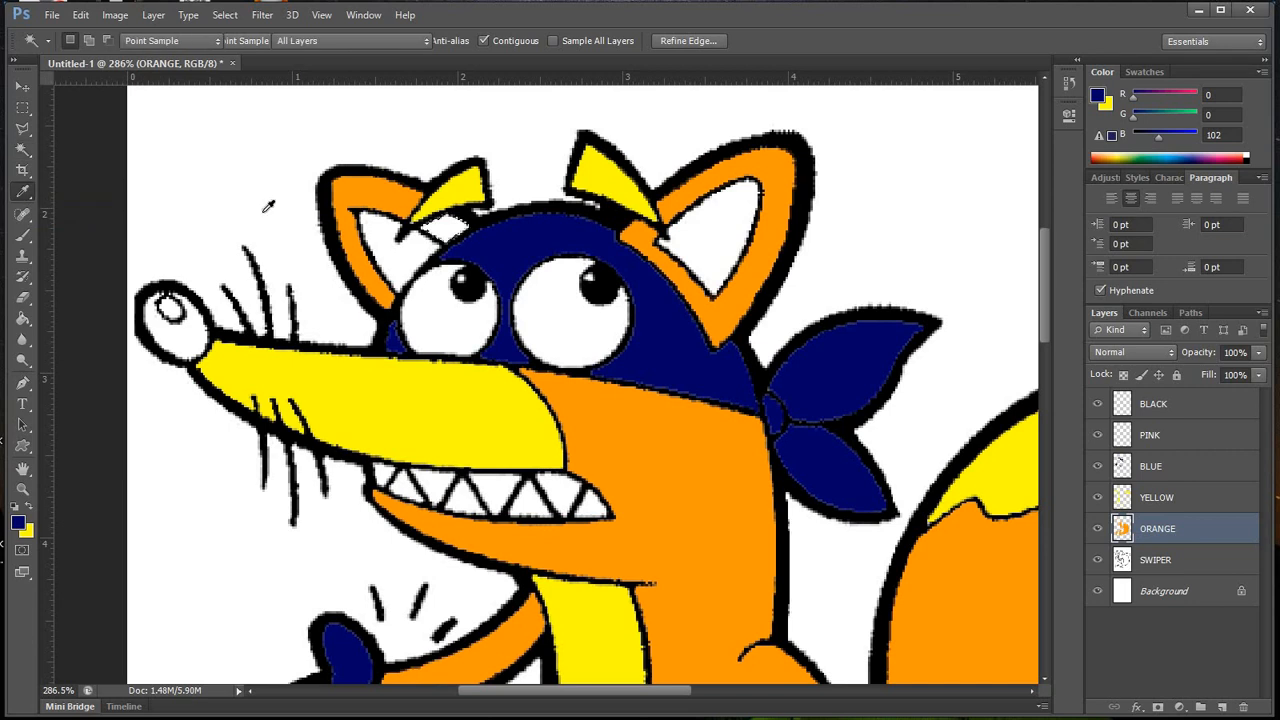
click(401, 200)
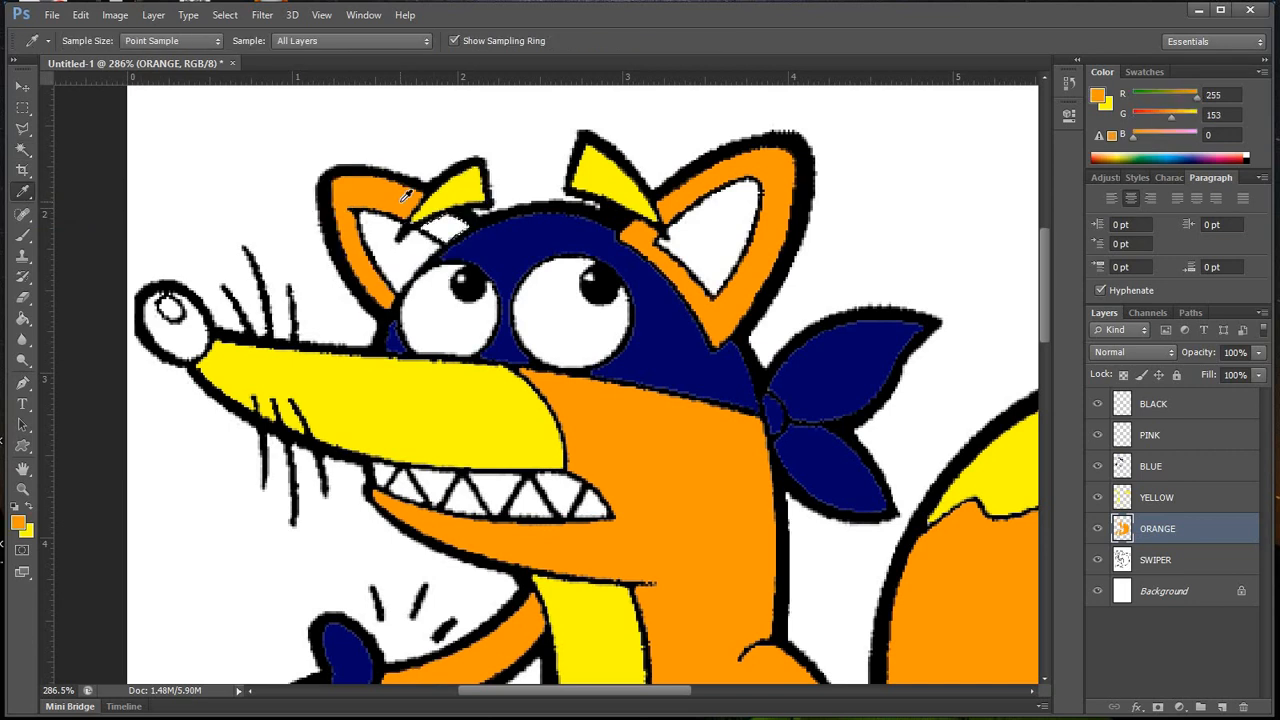
click(22, 236)
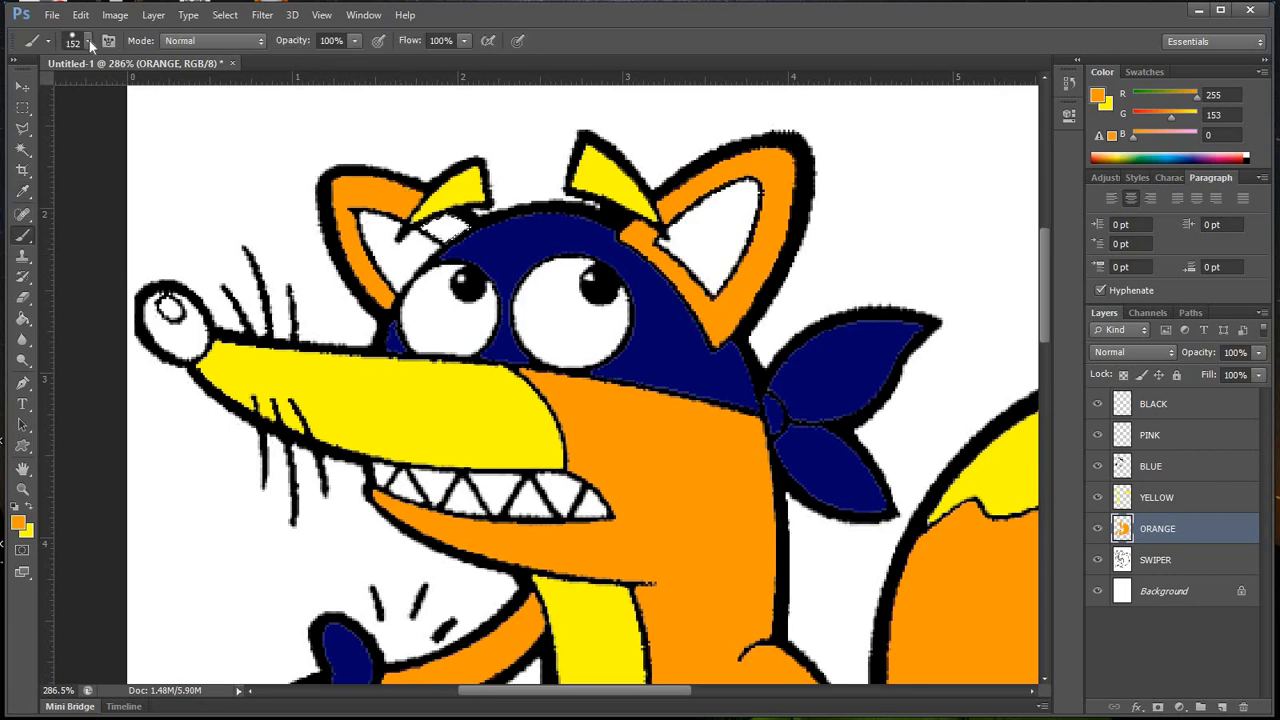
right_click(86, 91)
text(54)
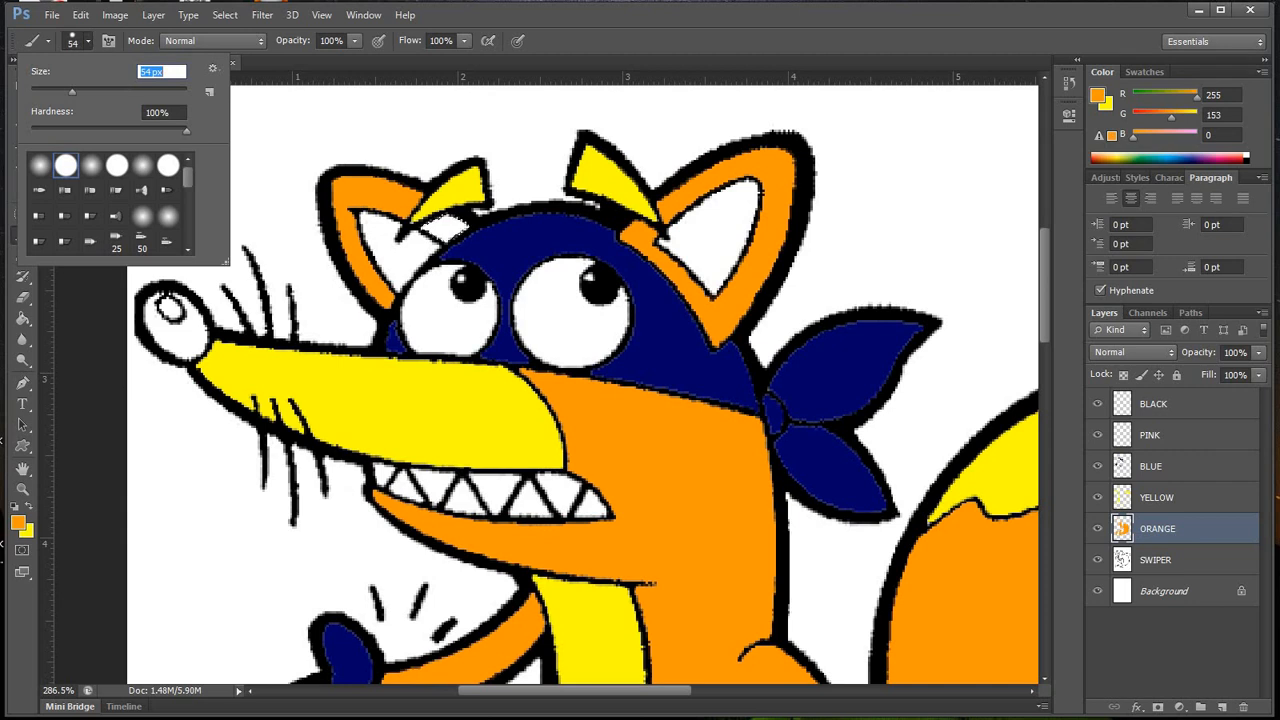
click(446, 229)
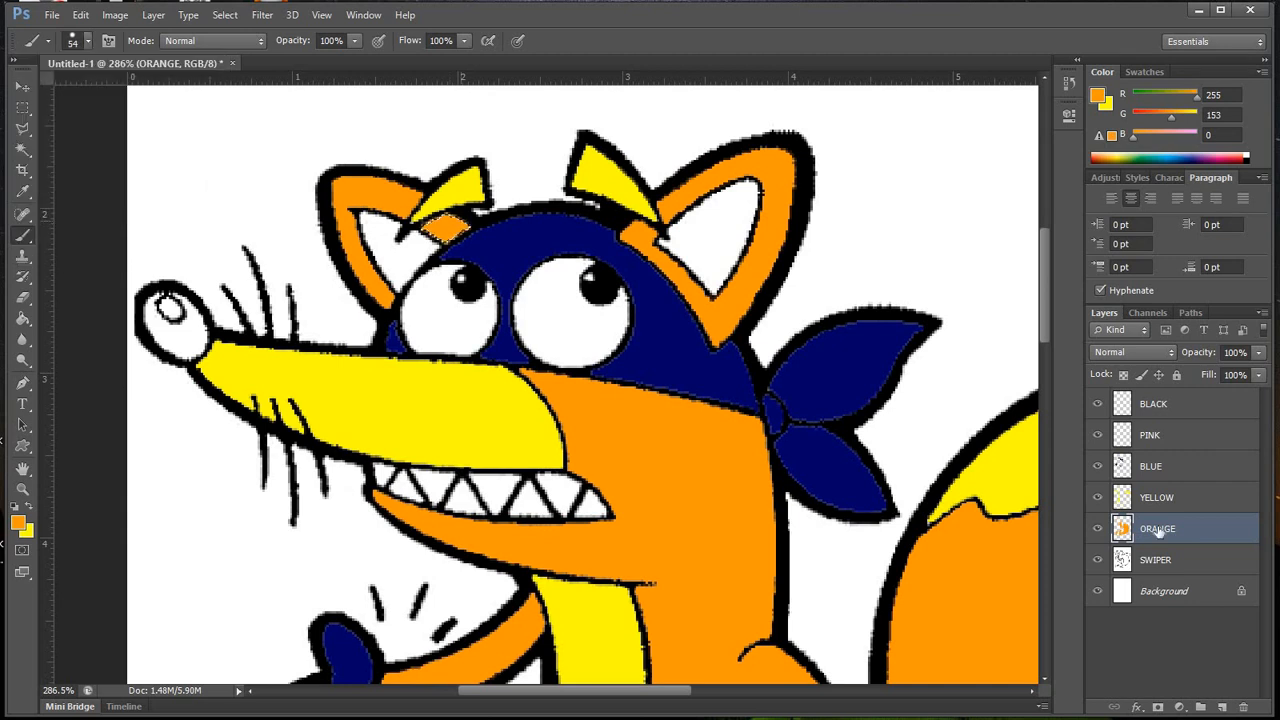
click(23, 108)
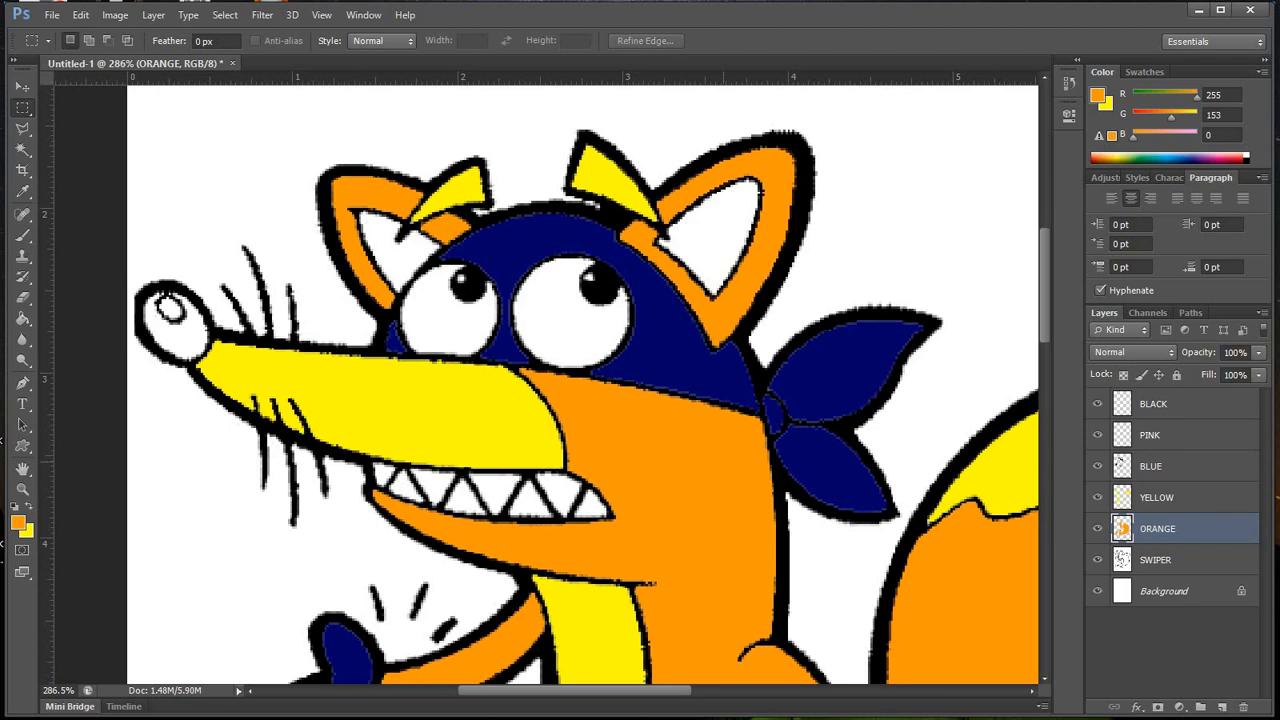
Step: Select the white insides of both ears with the Magic Wand on the SWIPER layer
click(1170, 562)
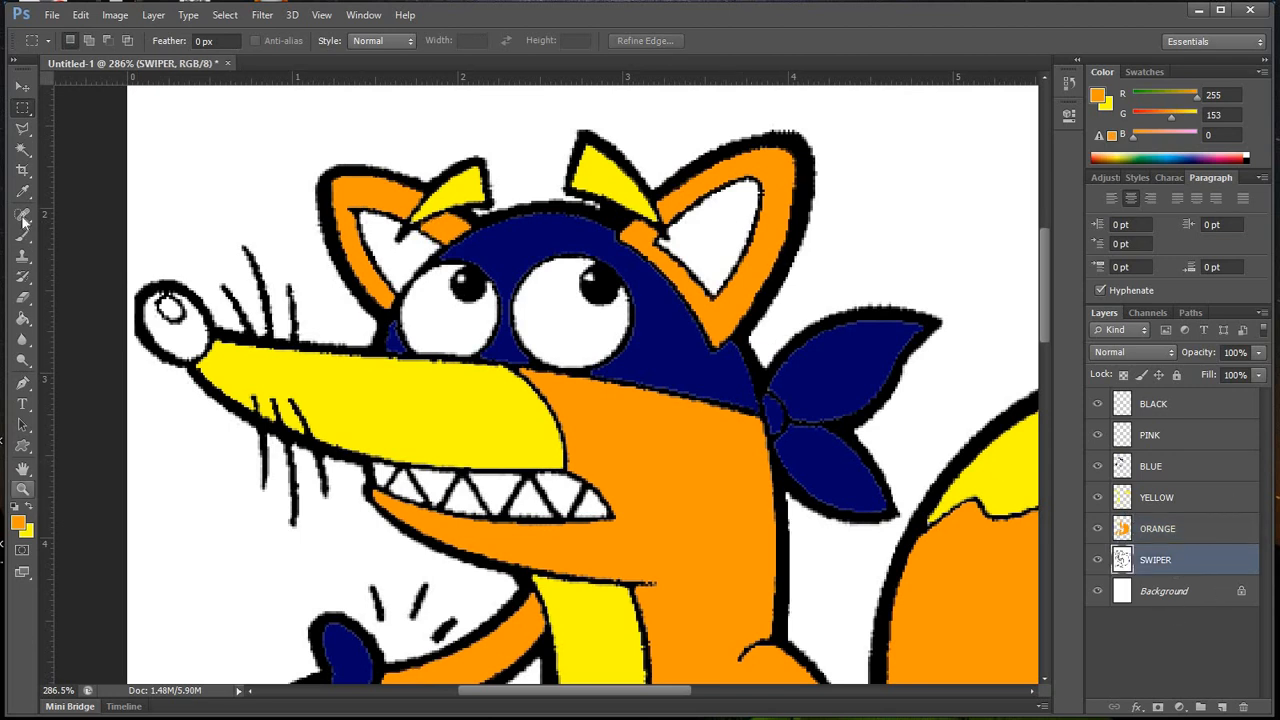
click(22, 150)
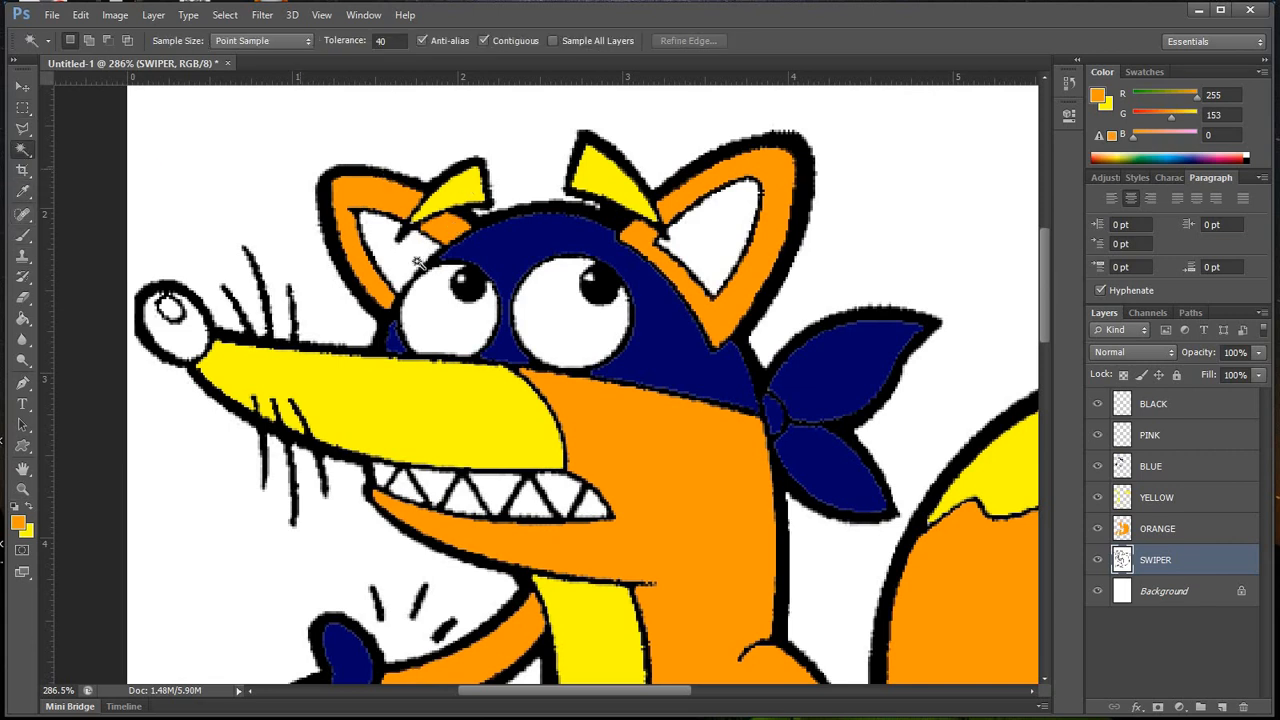
click(405, 272)
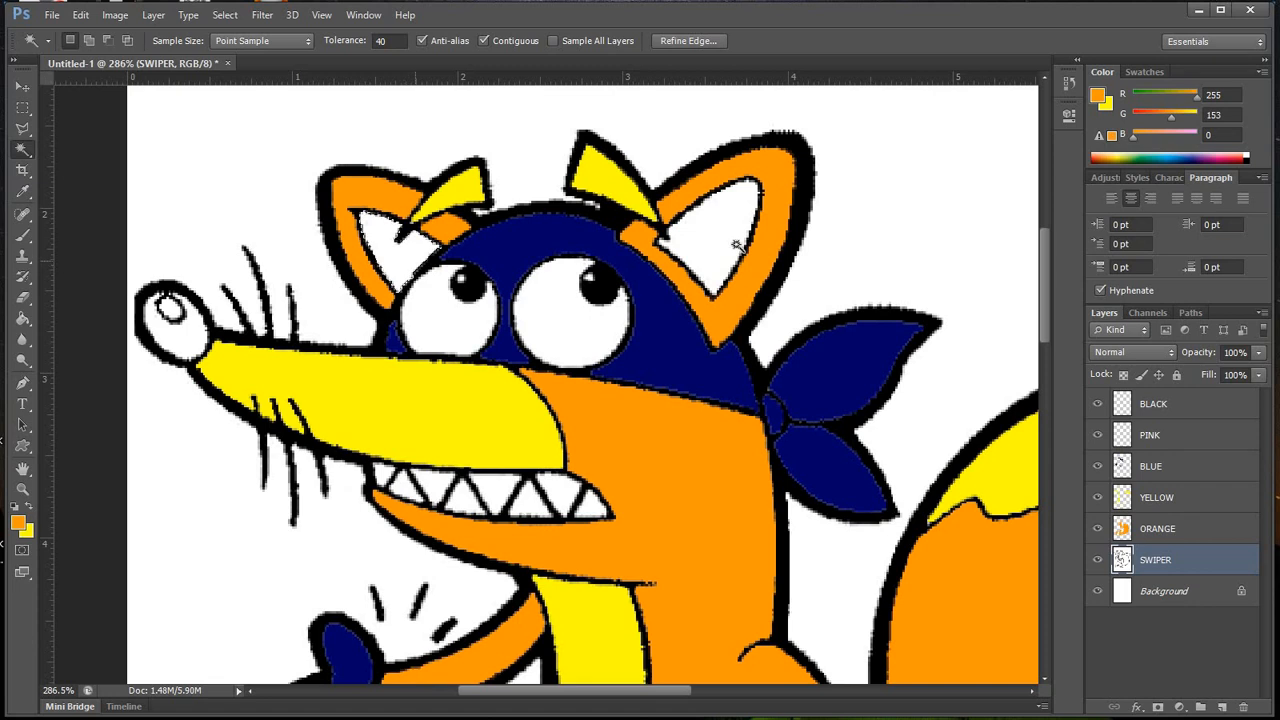
shift+click(793, 236)
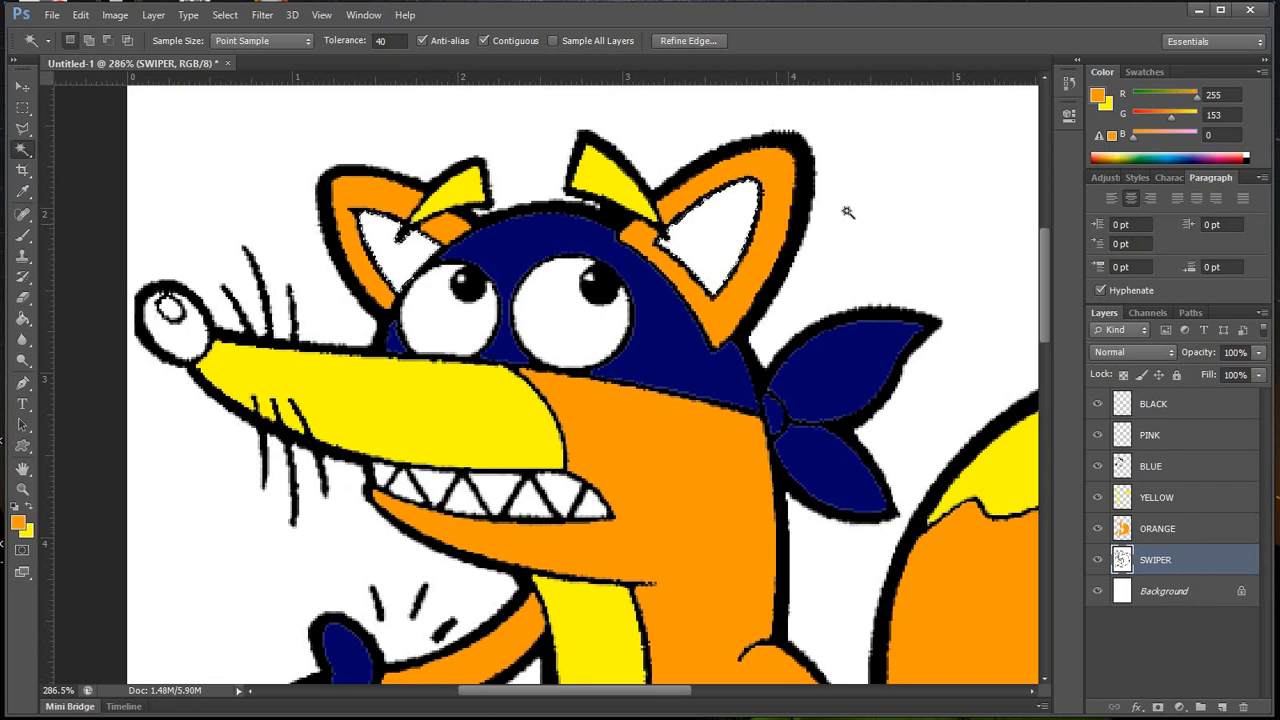
Step: Set the foreground color to ff00ff and brush it over the selected inner ears on the PINK layer
click(1180, 441)
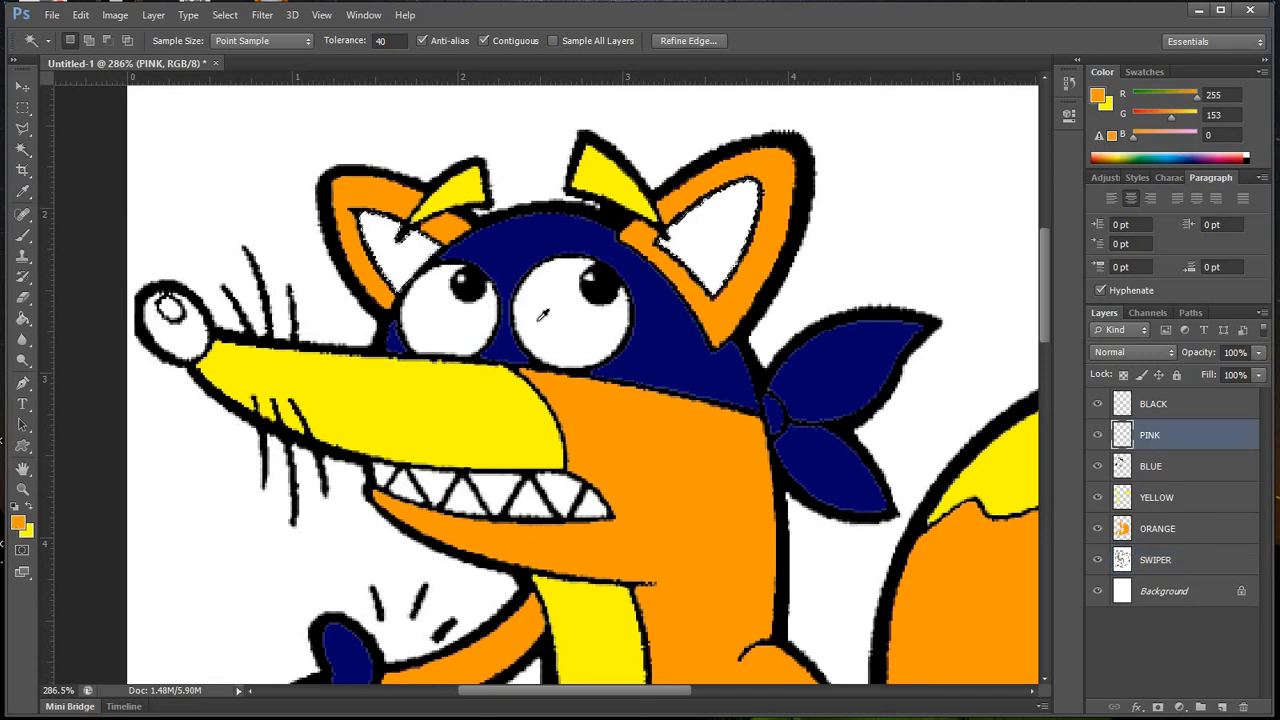
click(18, 523)
click(708, 455)
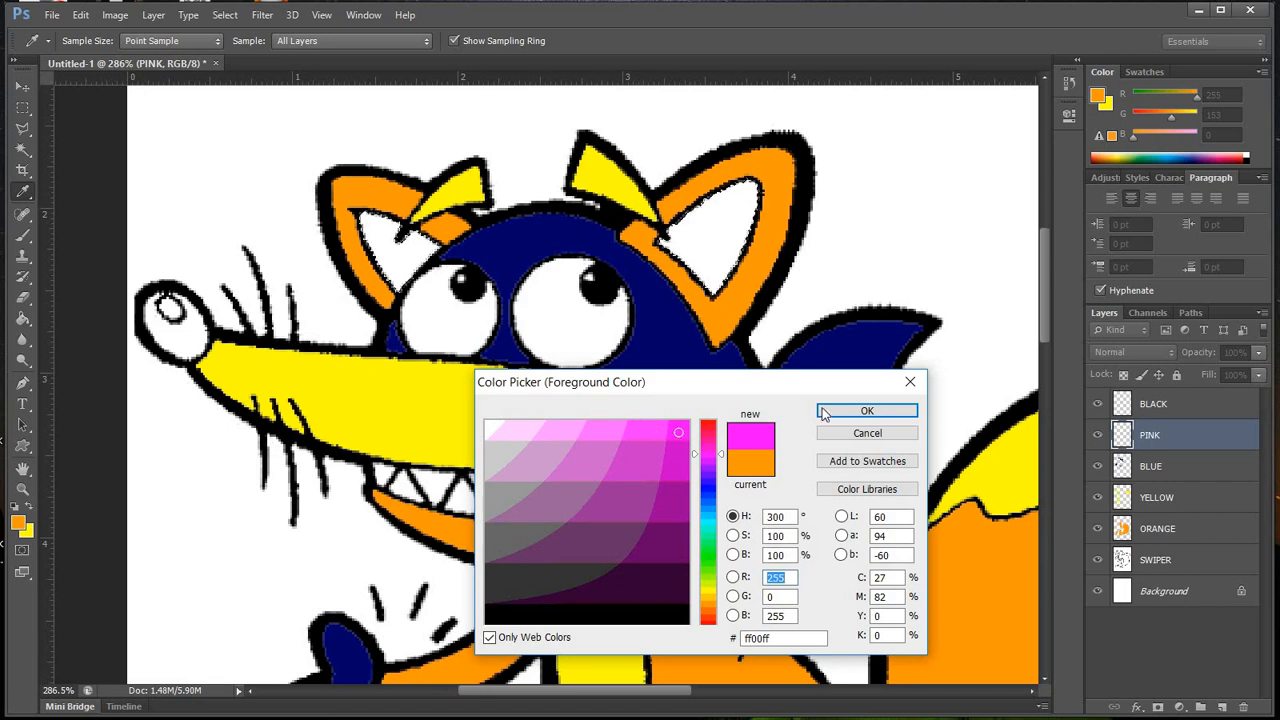
click(867, 411)
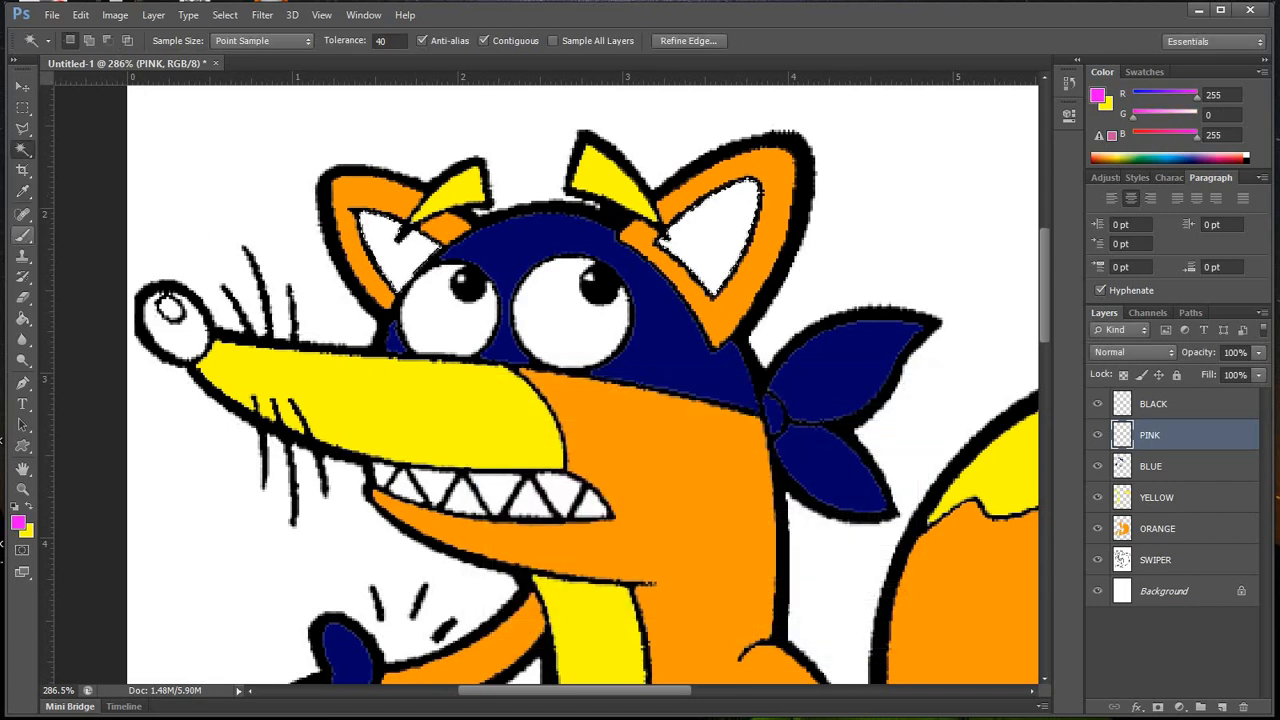
click(22, 235)
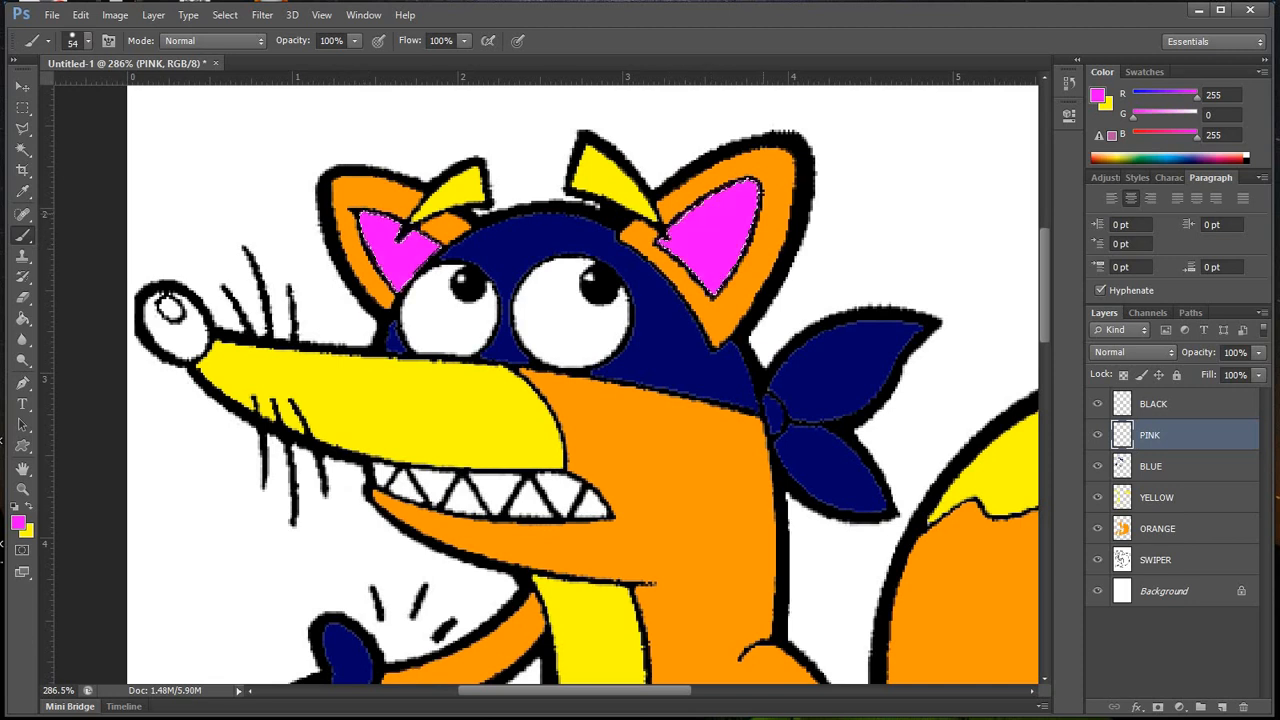
click(22, 107)
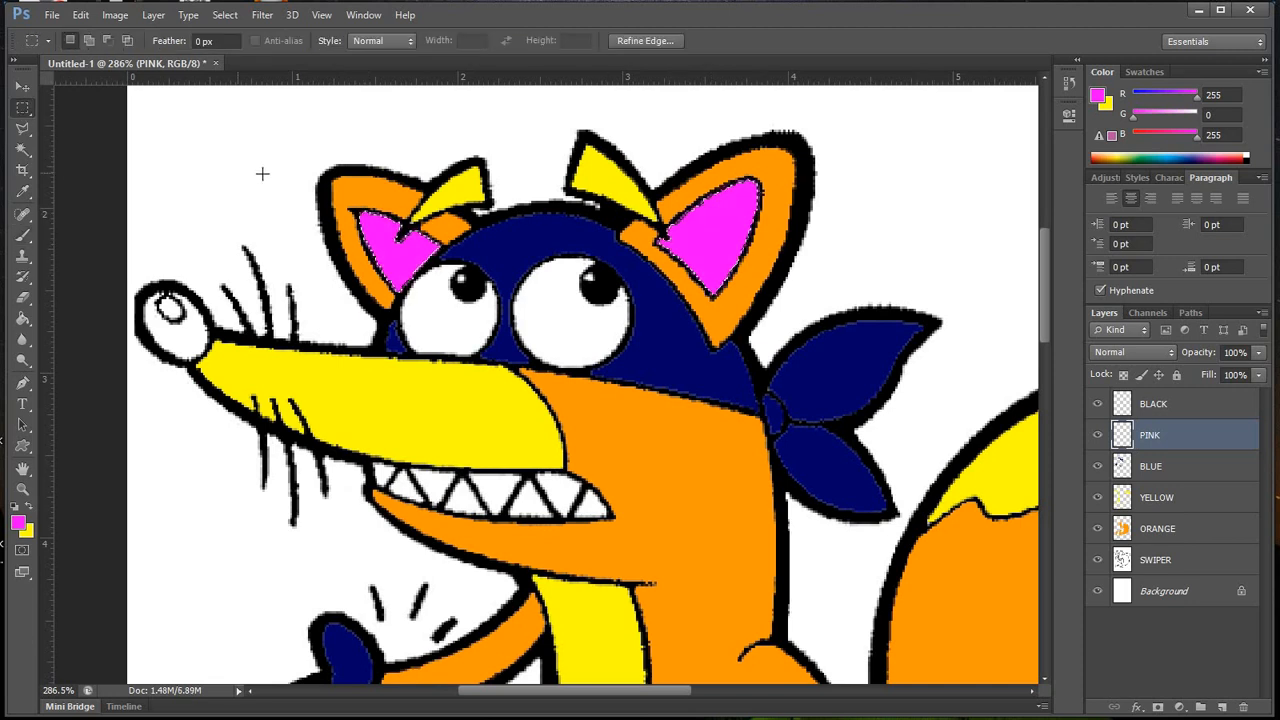
Step: Hide and show the SWIPER and PINK layers repeatedly to examine the fills without outlines and the ears without pink
key(ctrl+minus)
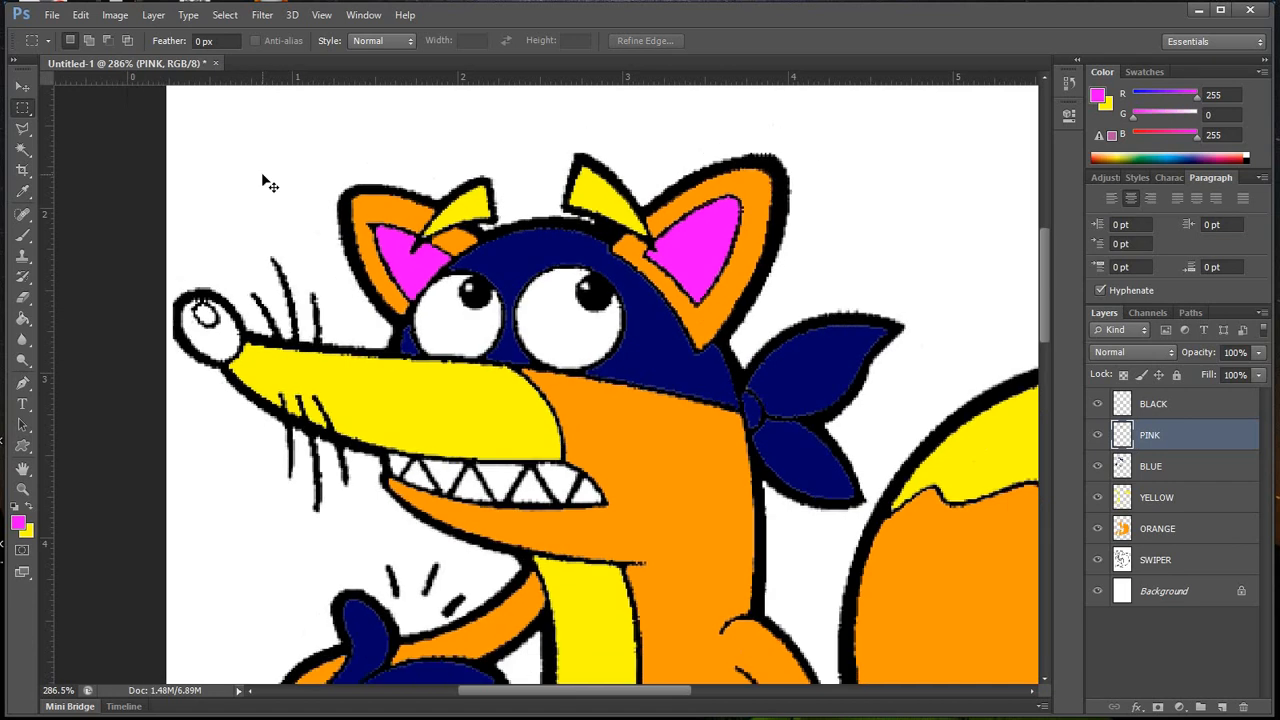
key(ctrl+minus)
key(ctrl+minus)
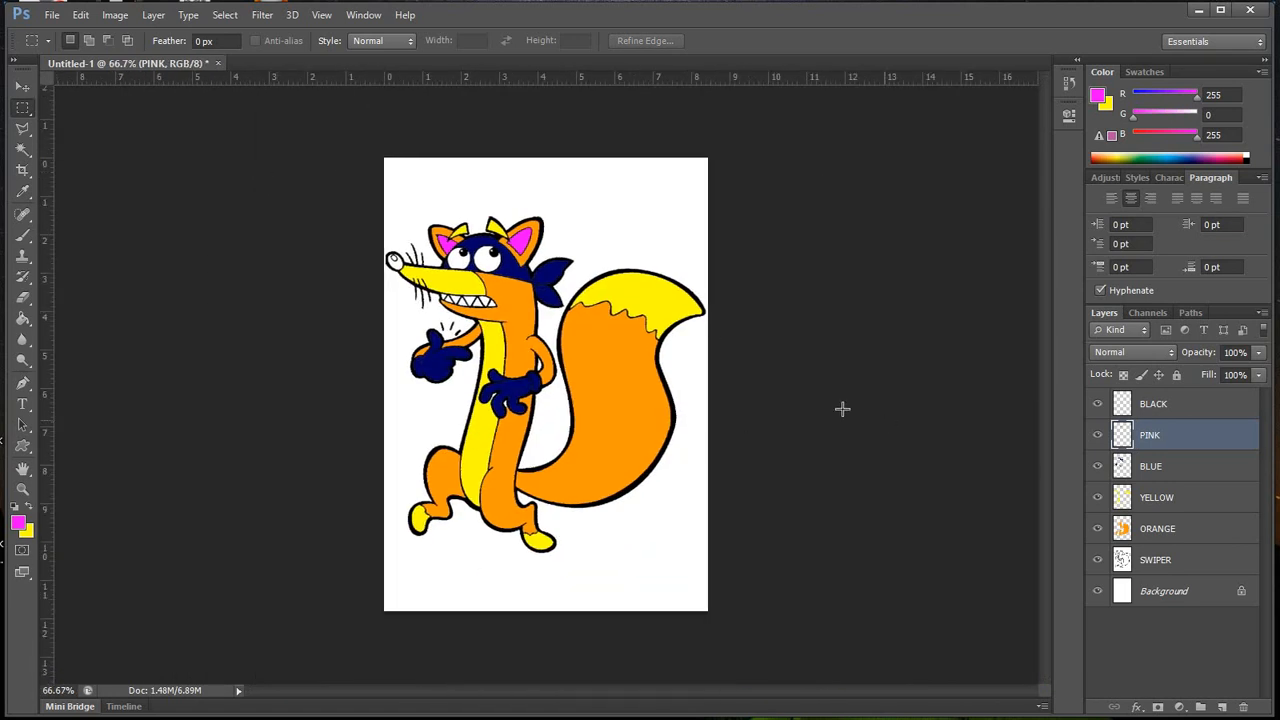
click(1097, 562)
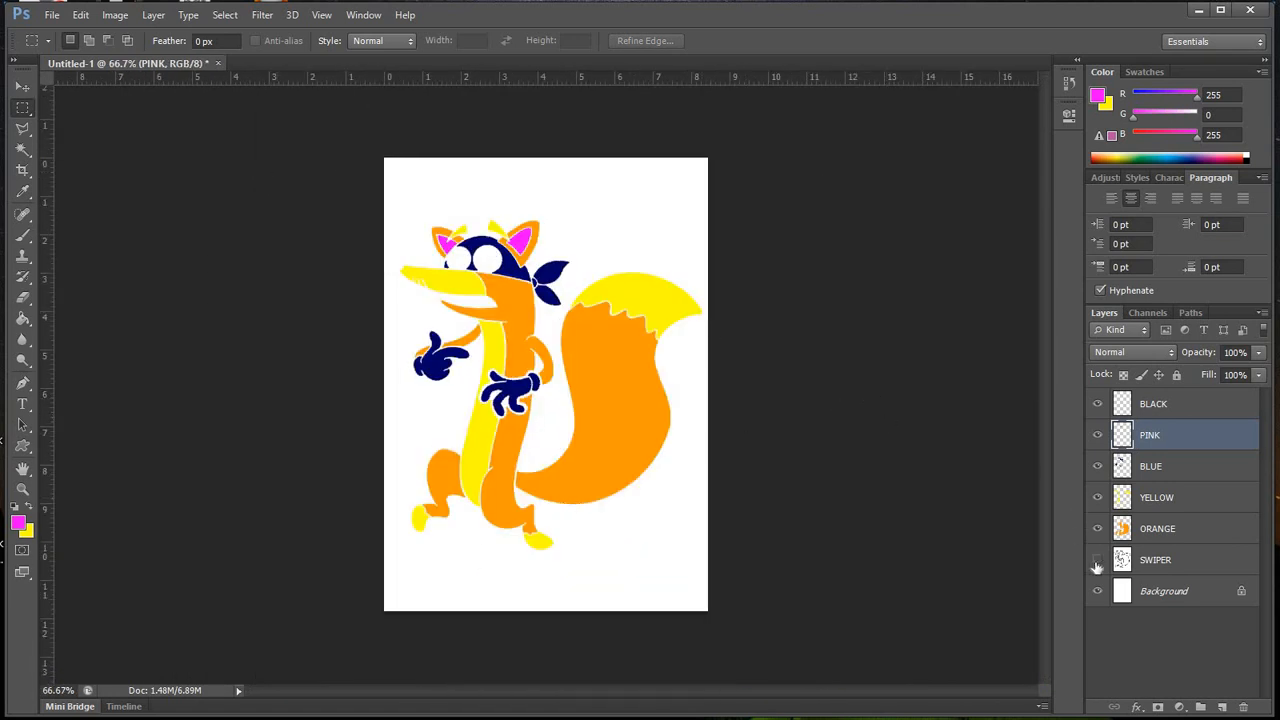
click(1097, 562)
click(1097, 562)
click(1097, 562)
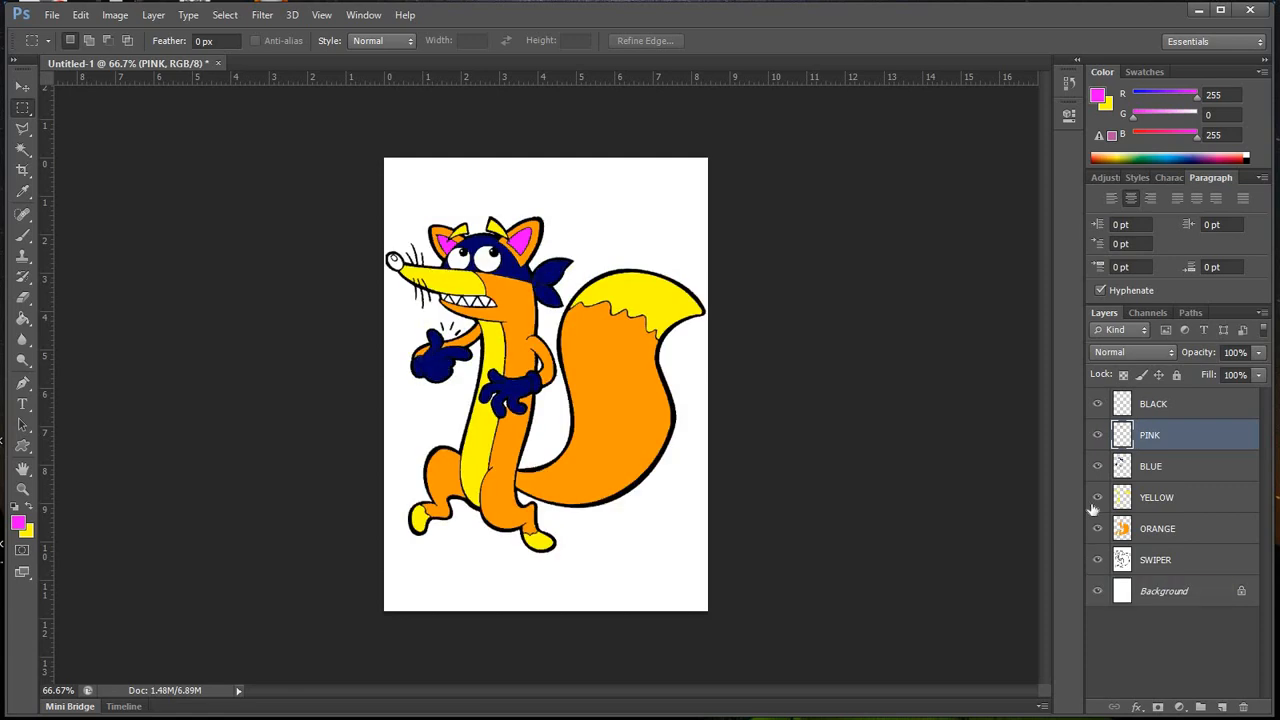
click(1097, 436)
click(1097, 436)
click(1097, 436)
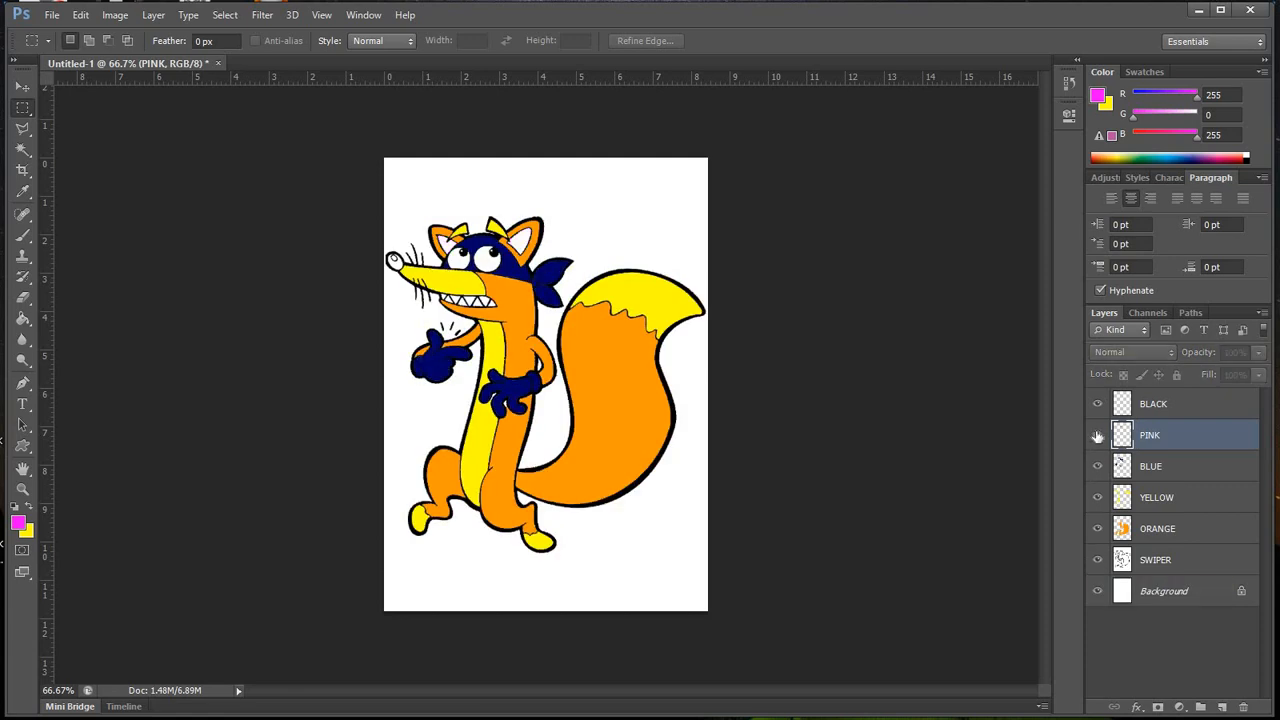
click(1097, 436)
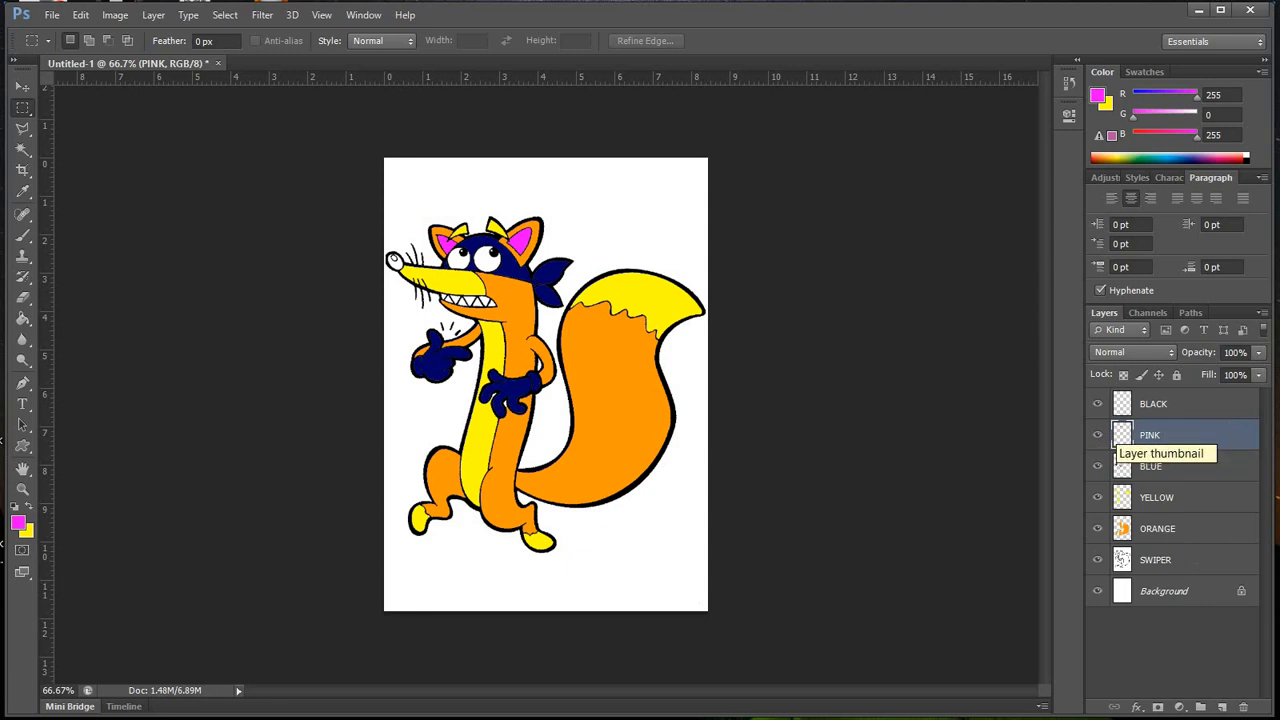
Step: Select the nose with the Magic Wand on the SWIPER layer and make BLACK the active layer for painting it
click(23, 491)
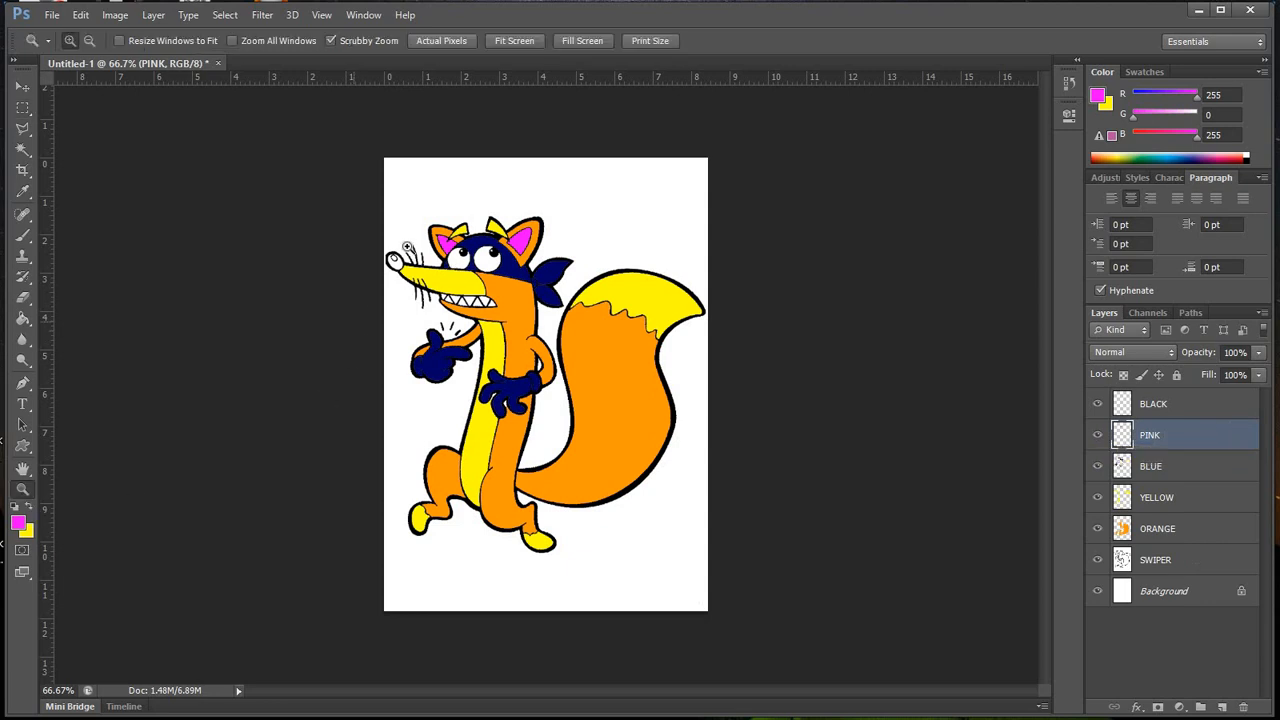
click(467, 310)
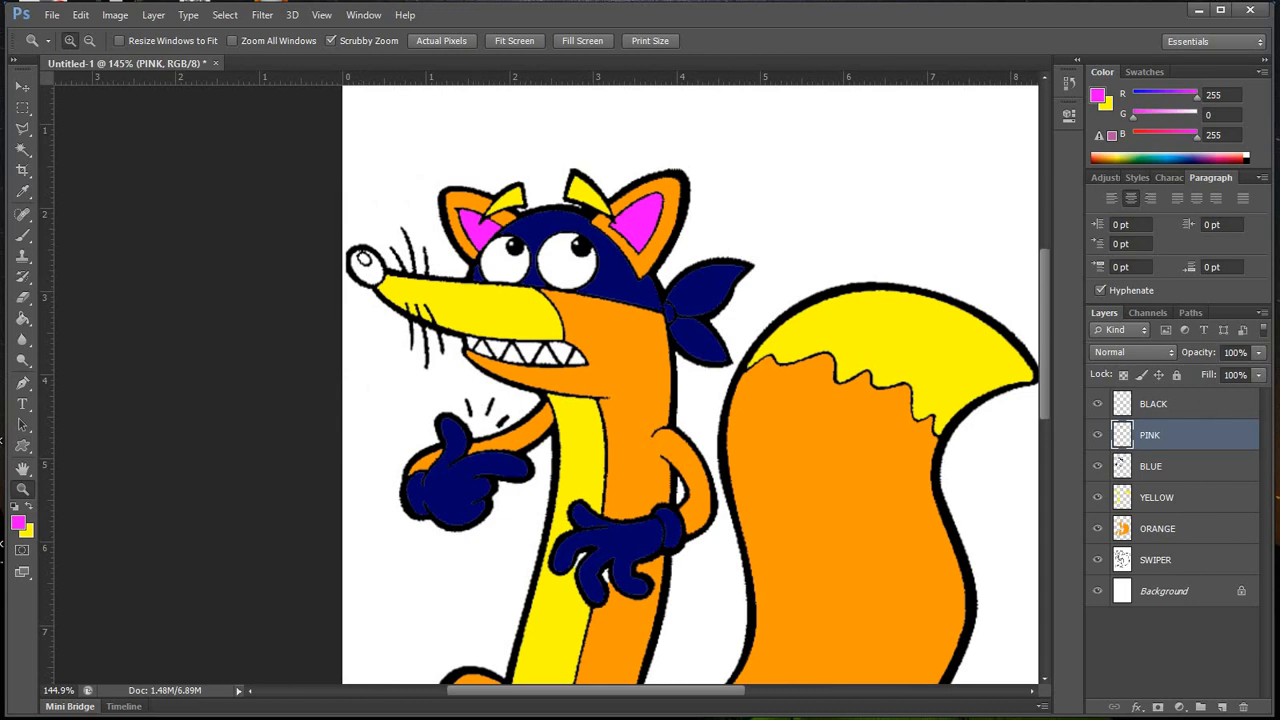
click(1184, 565)
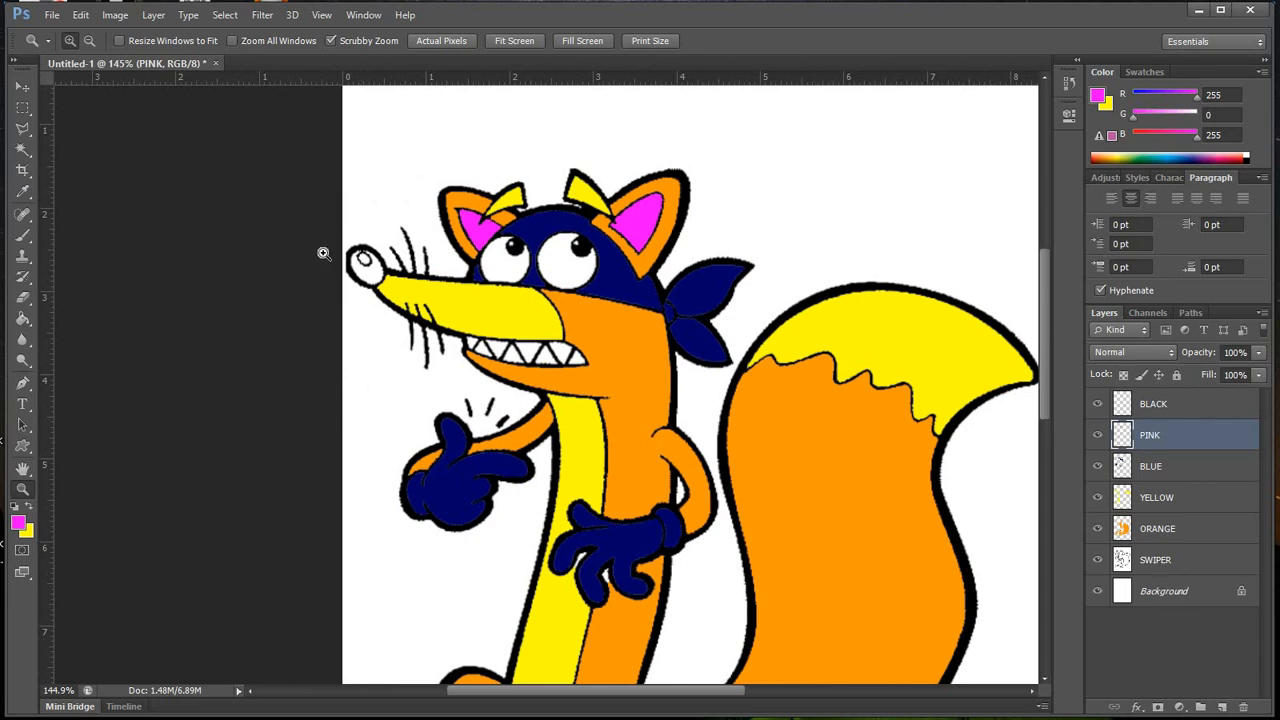
click(23, 149)
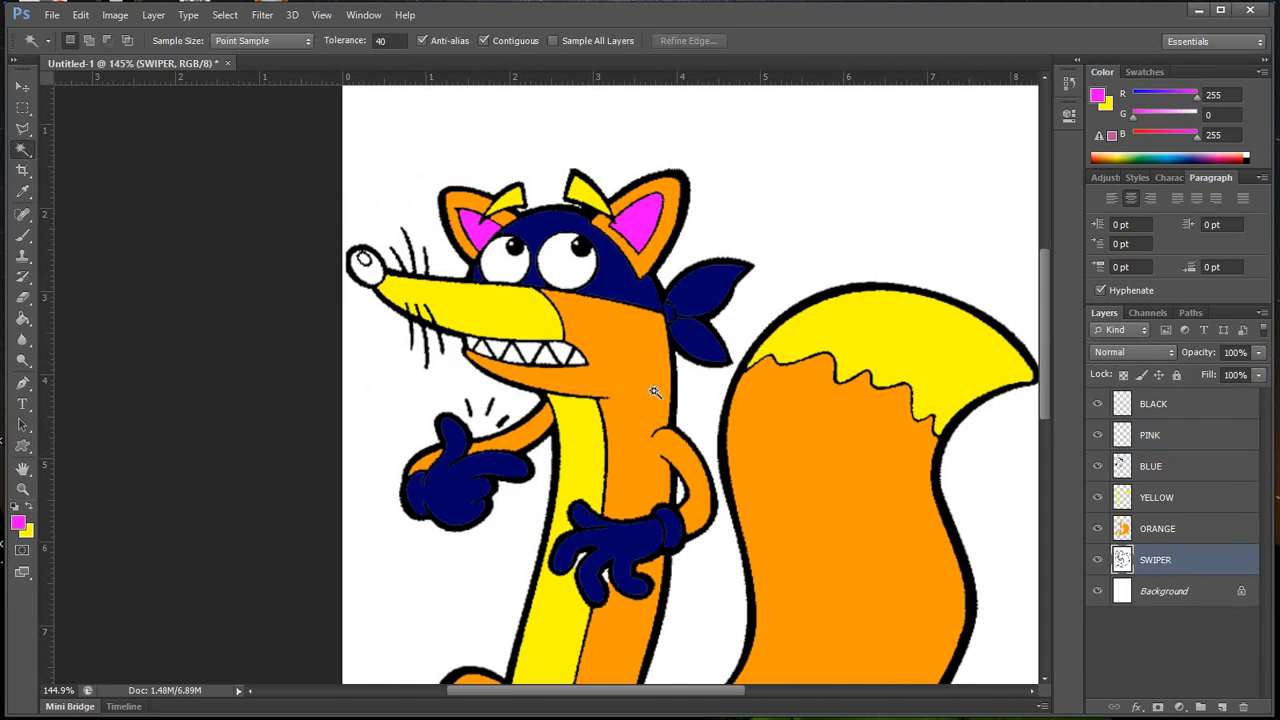
click(370, 275)
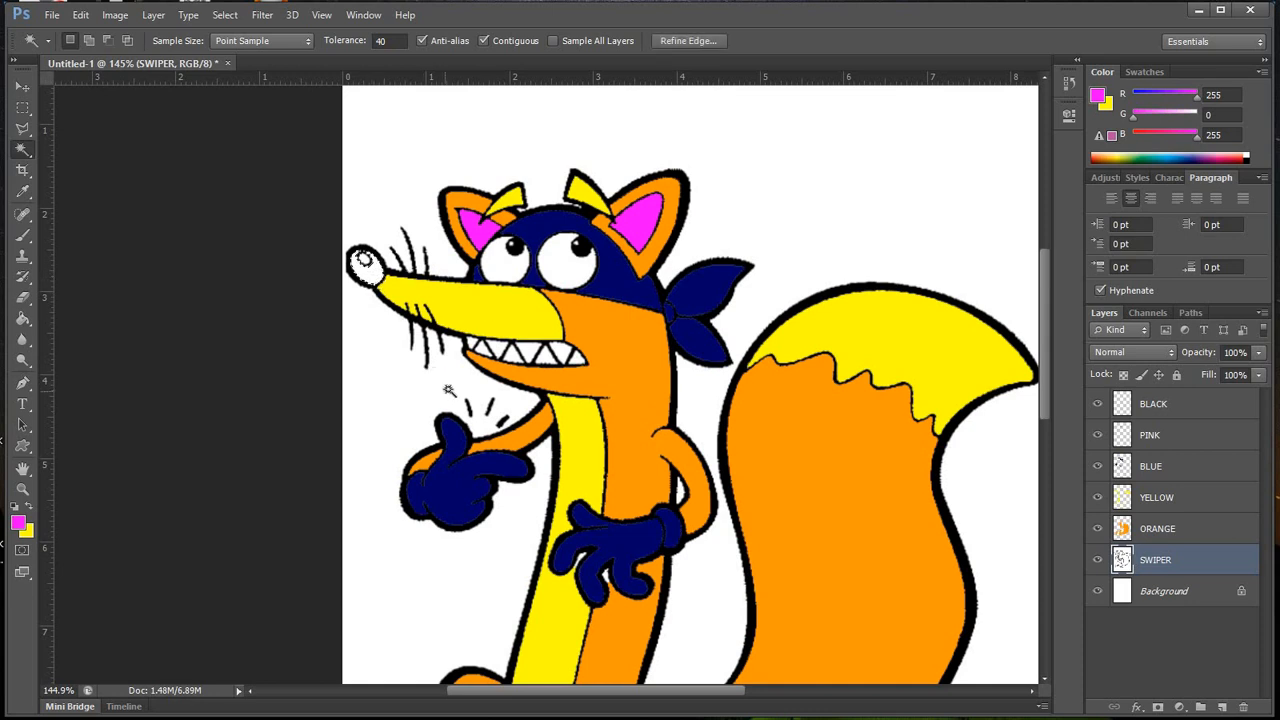
click(1198, 406)
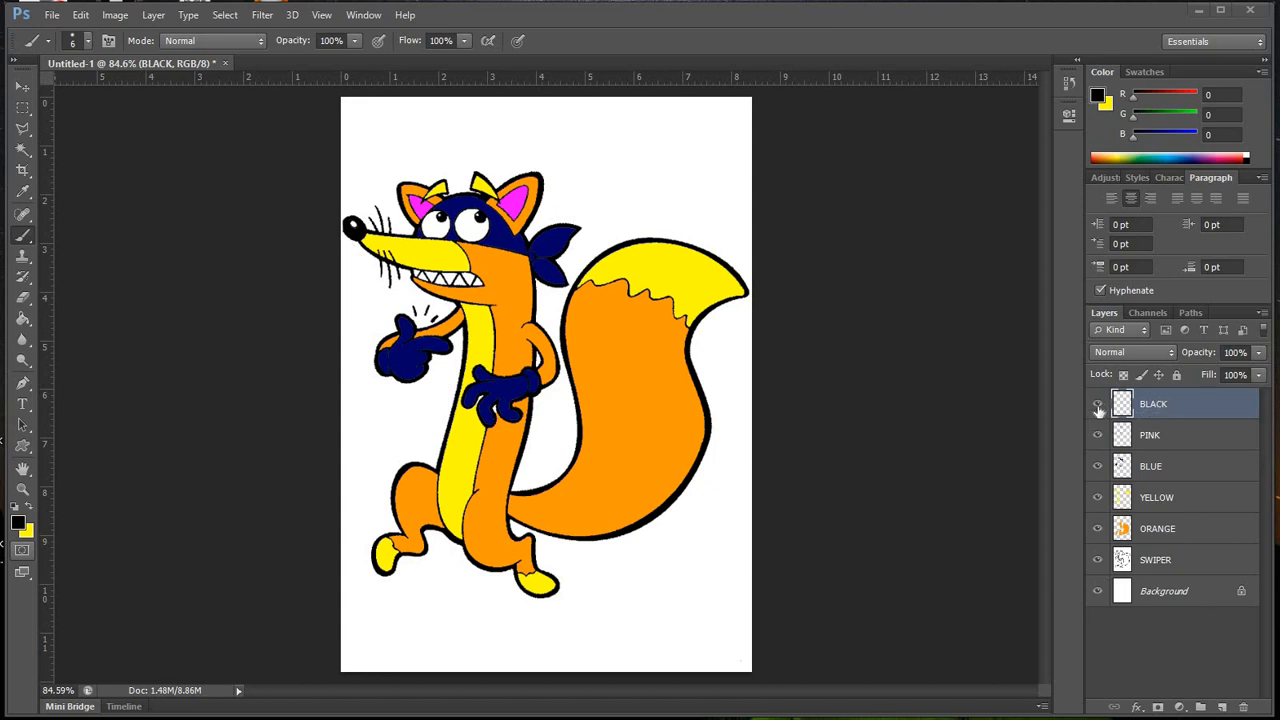
Step: Hide and show the PINK, BLUE, YELLOW, ORANGE and SWIPER layers one at a time to examine what each contributes
click(1098, 435)
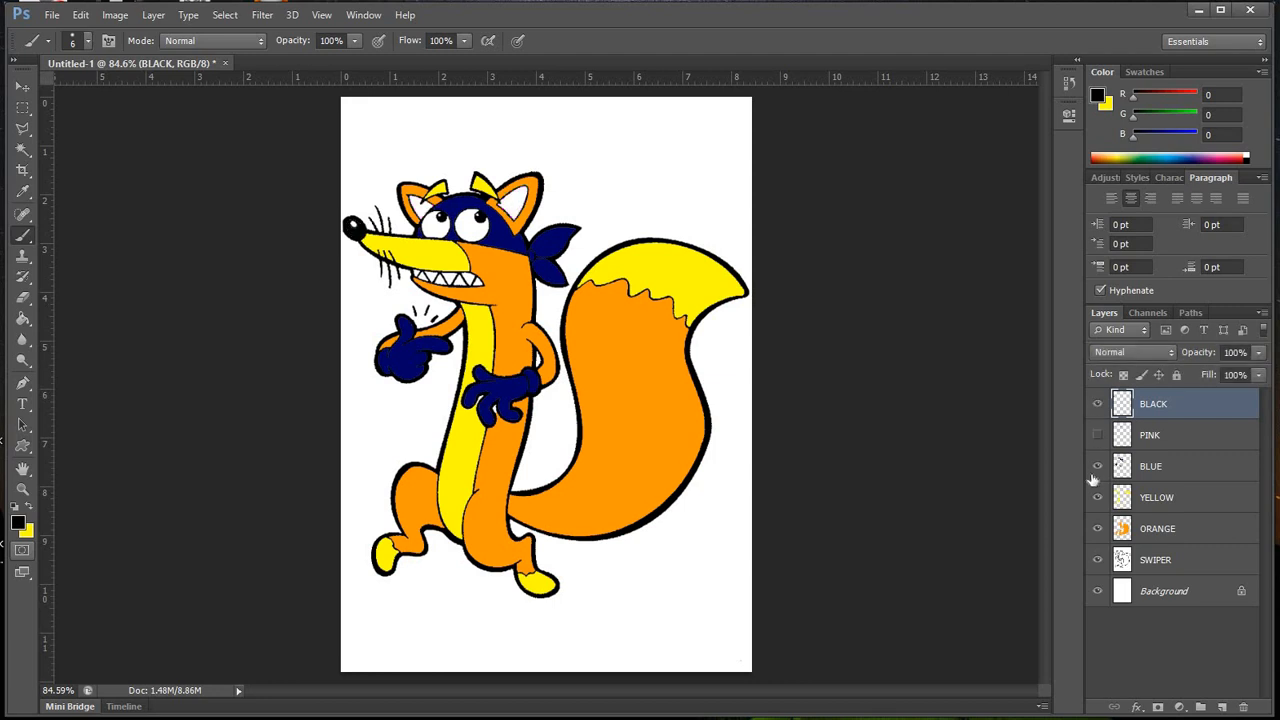
click(1098, 435)
click(1098, 466)
click(1098, 466)
click(1098, 497)
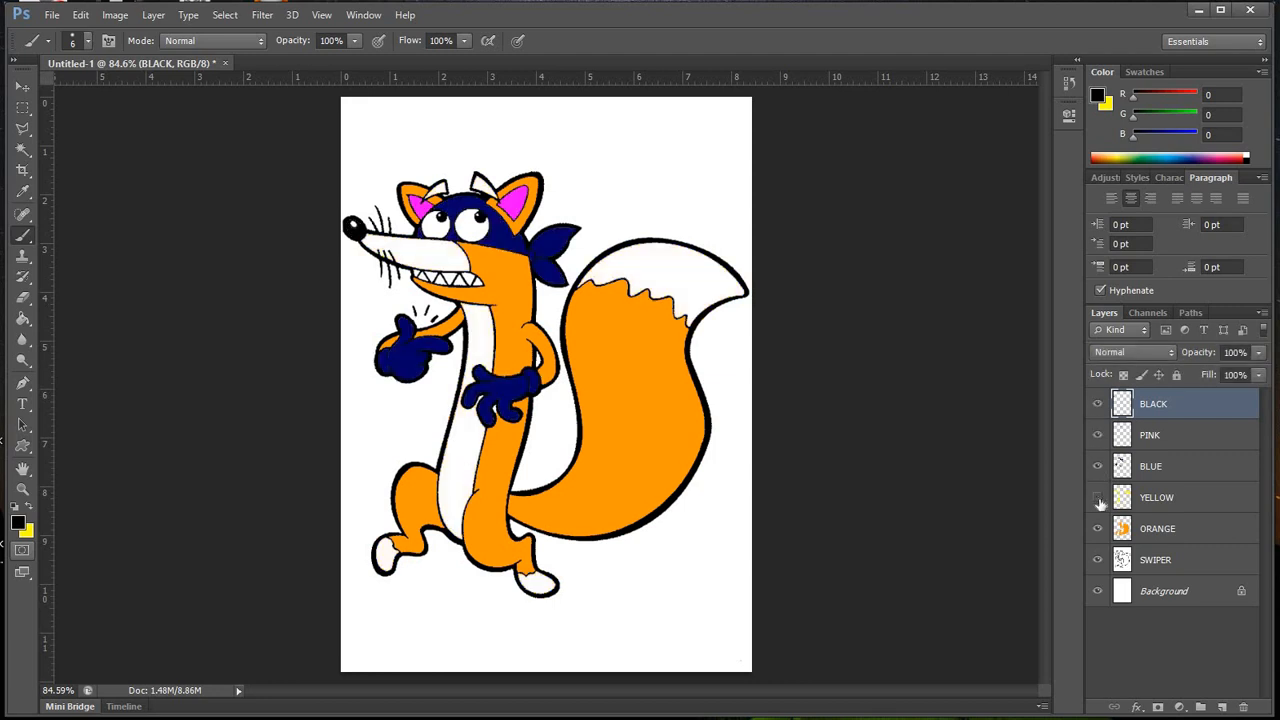
click(1098, 497)
click(1098, 528)
click(1098, 528)
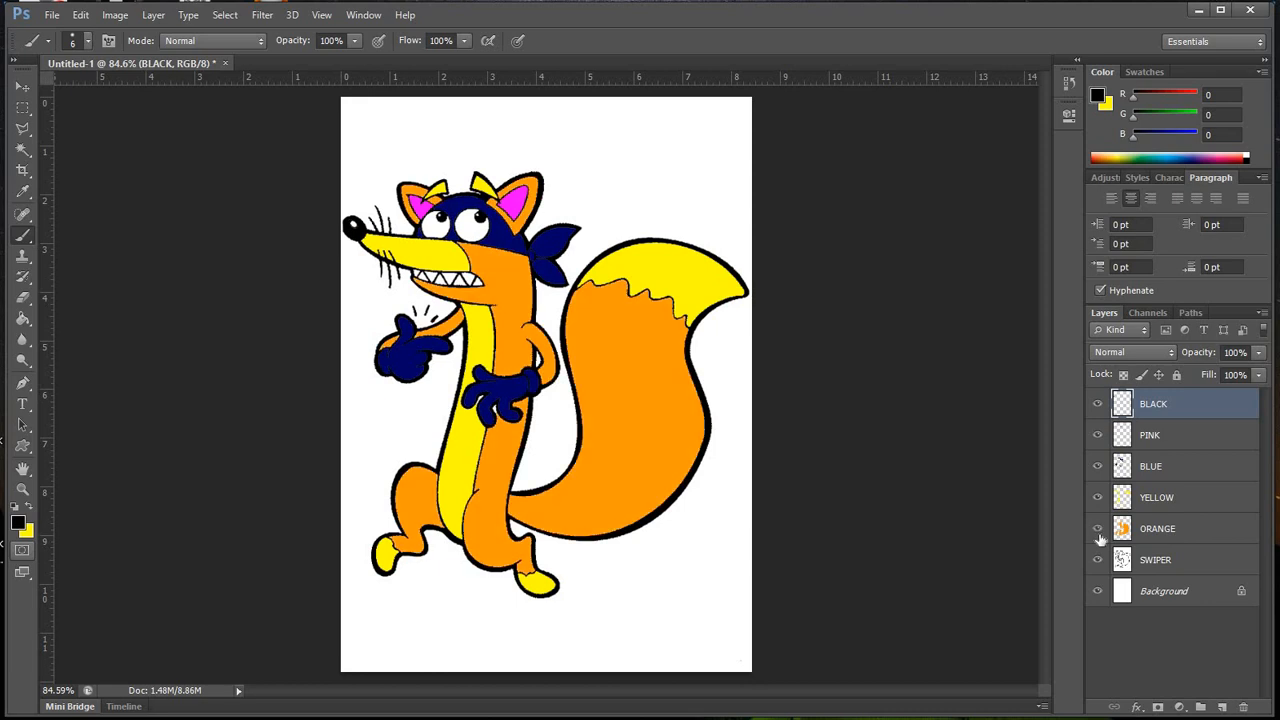
click(1098, 532)
click(1098, 530)
click(1097, 560)
click(1097, 560)
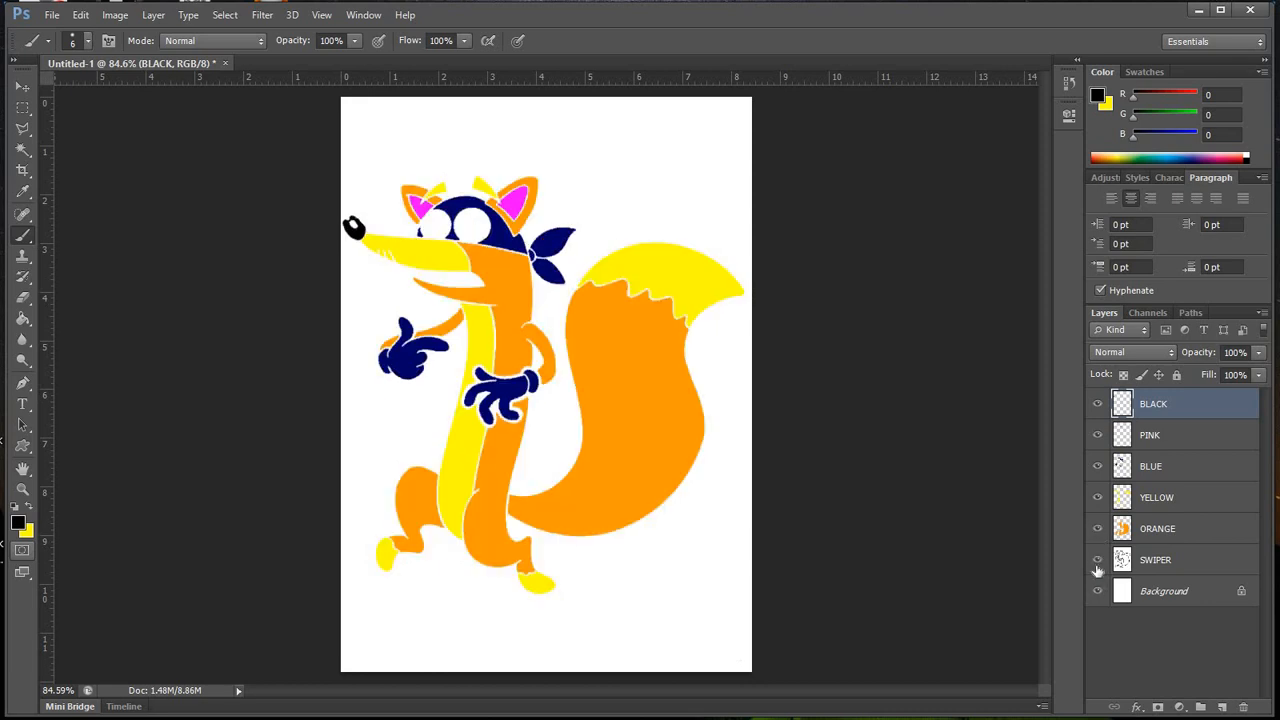
Step: Hide the ORANGE, YELLOW, BLUE, PINK and BLACK layers to examine the bare line drawing
click(1098, 528)
click(1098, 497)
click(1098, 466)
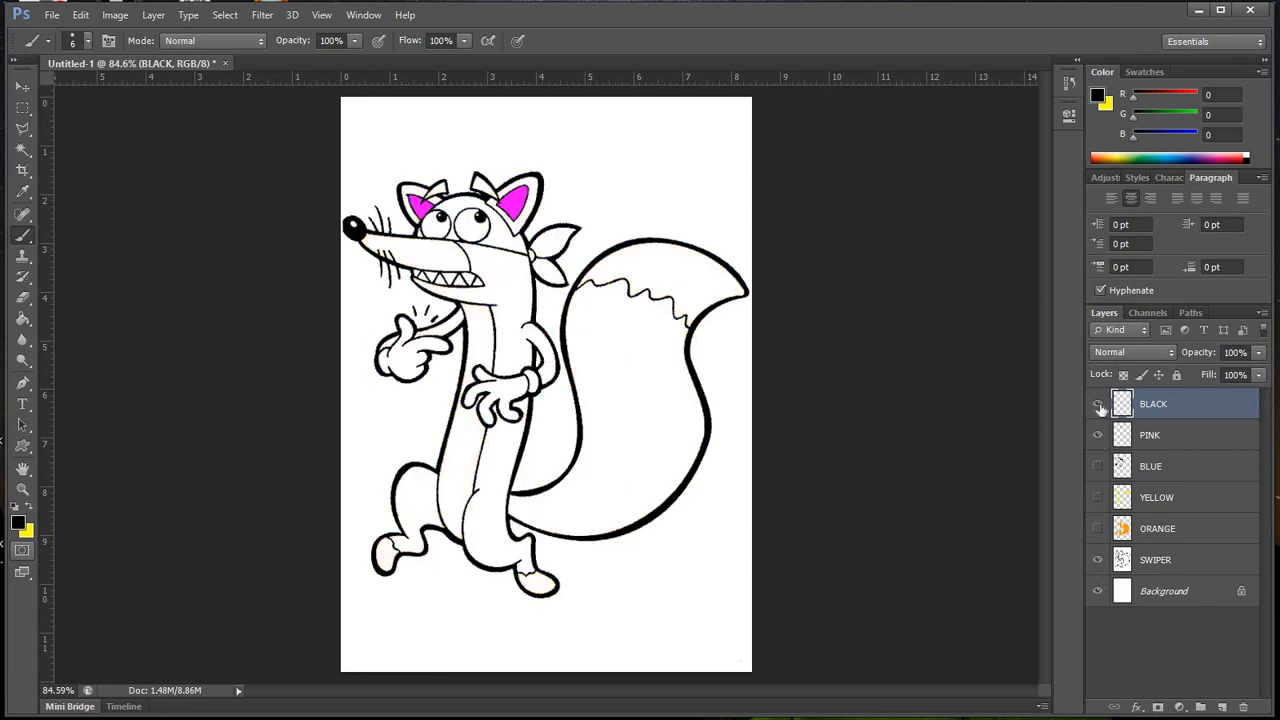
click(1098, 435)
click(1098, 403)
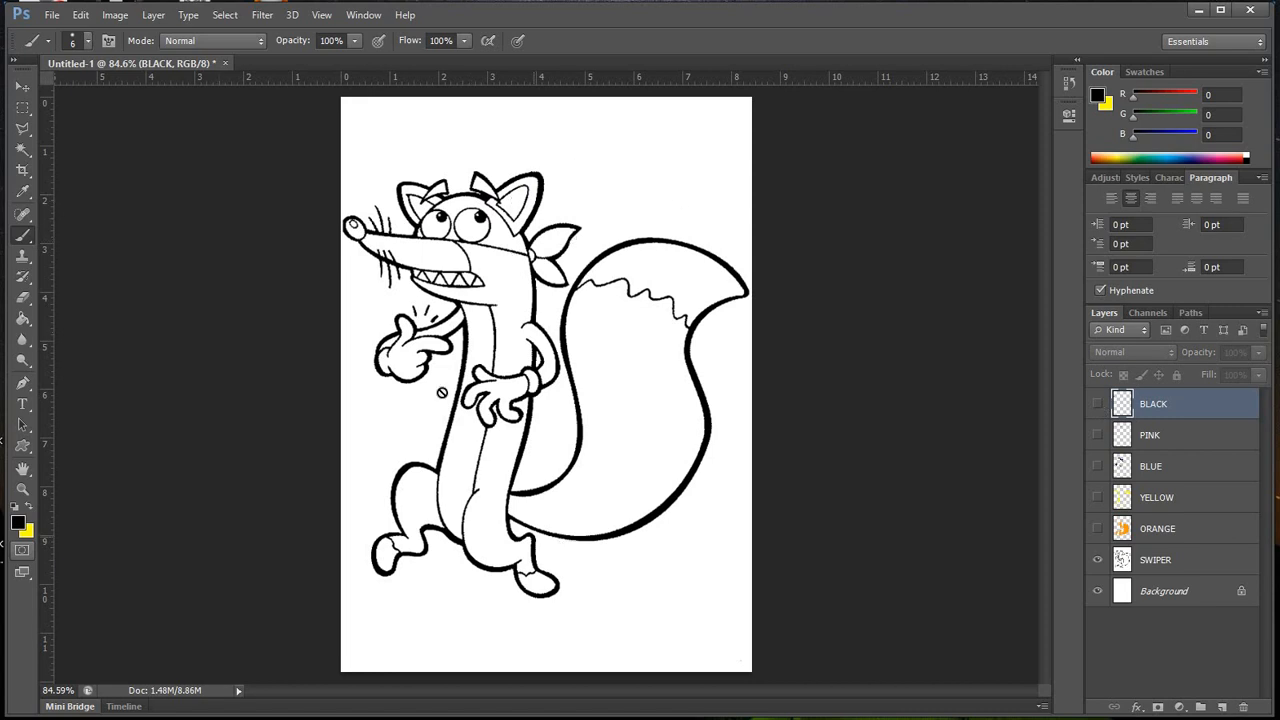
Step: Show the ORANGE, YELLOW, BLUE and PINK layers again to view the fills over the line drawing
click(1097, 497)
click(1098, 466)
drag(1098, 403, 1098, 435)
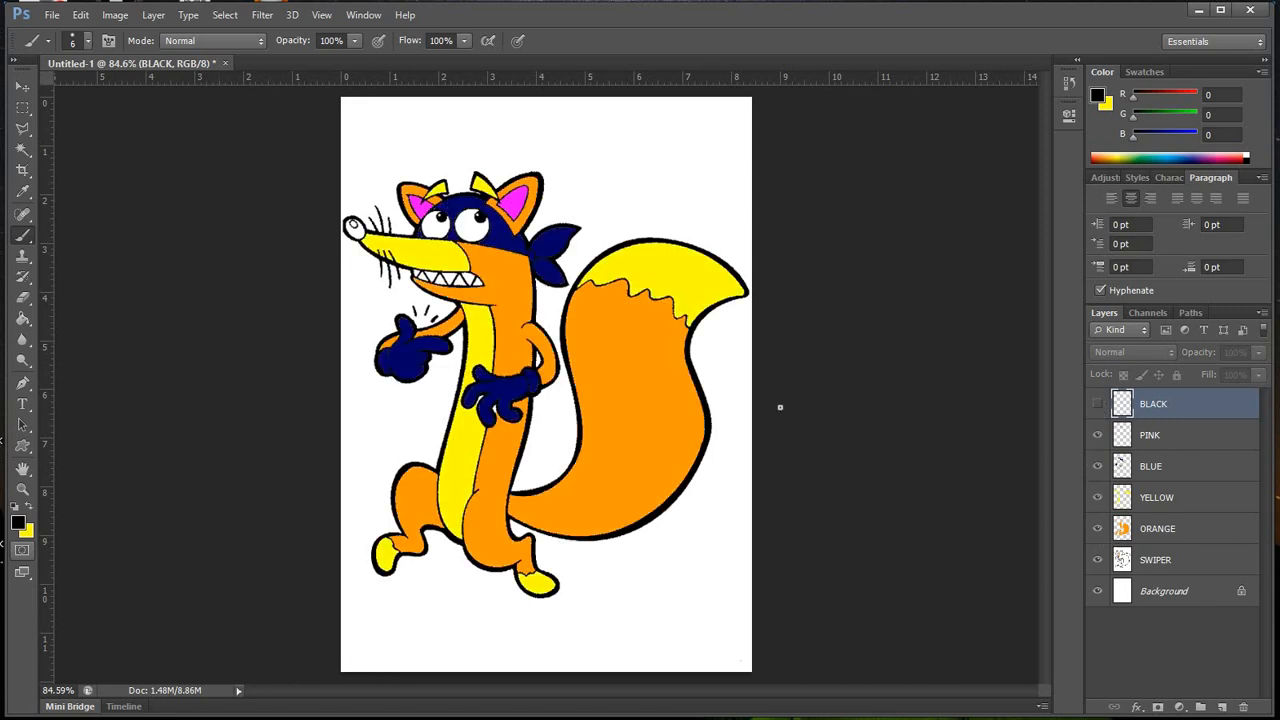